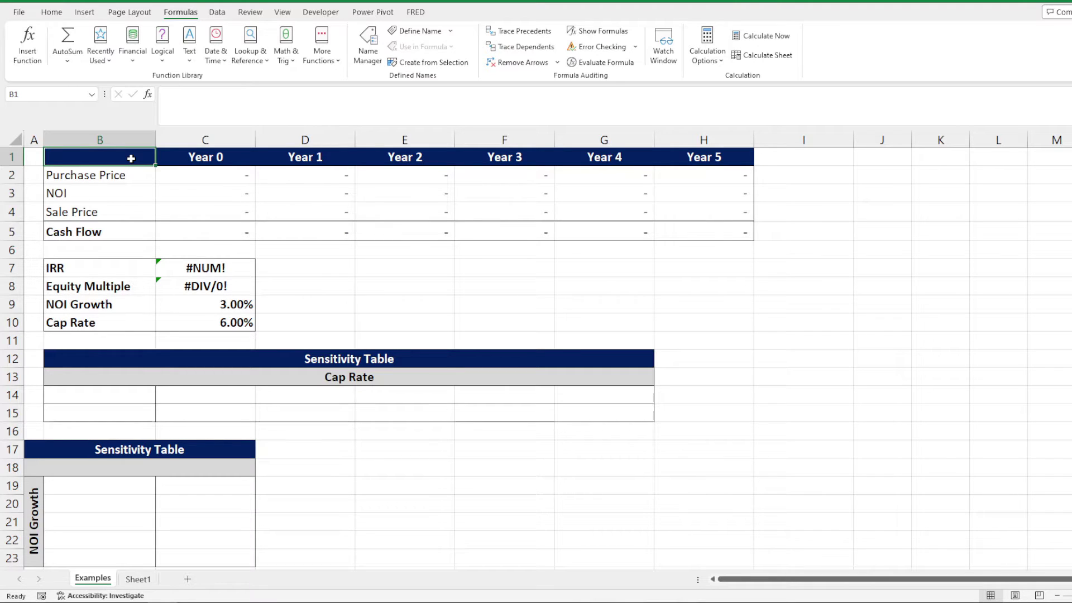
Enter a -10,000,000 purchase price in C2 and 600,000 Year 1 NOI in D3
{"action": "left_click", "coordinate": [192, 172]}
{"action": "type", "text": "="}
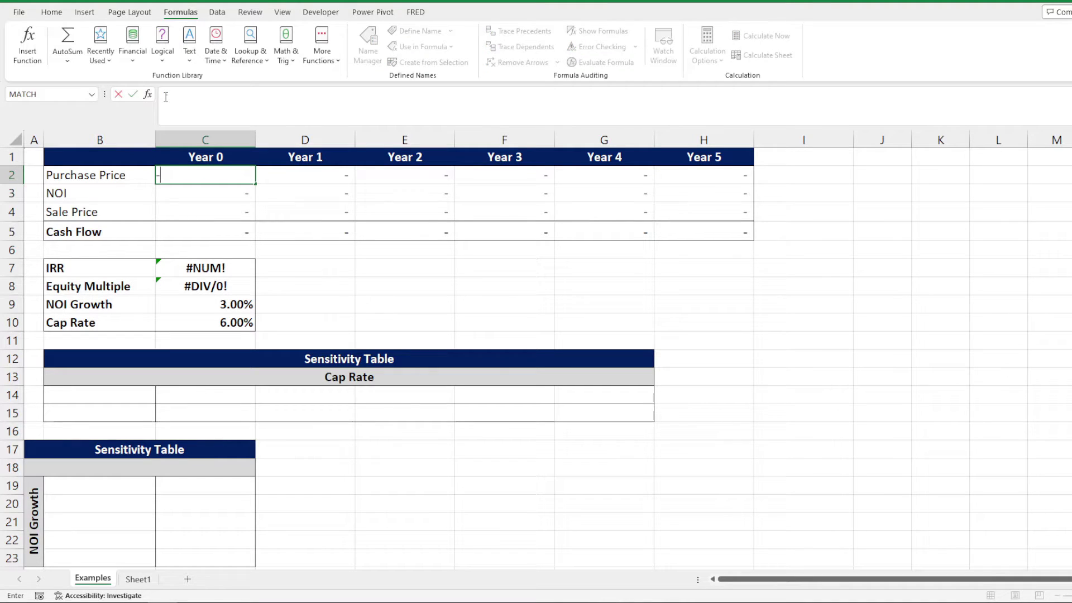
{"action": "type", "text": "-100000"}
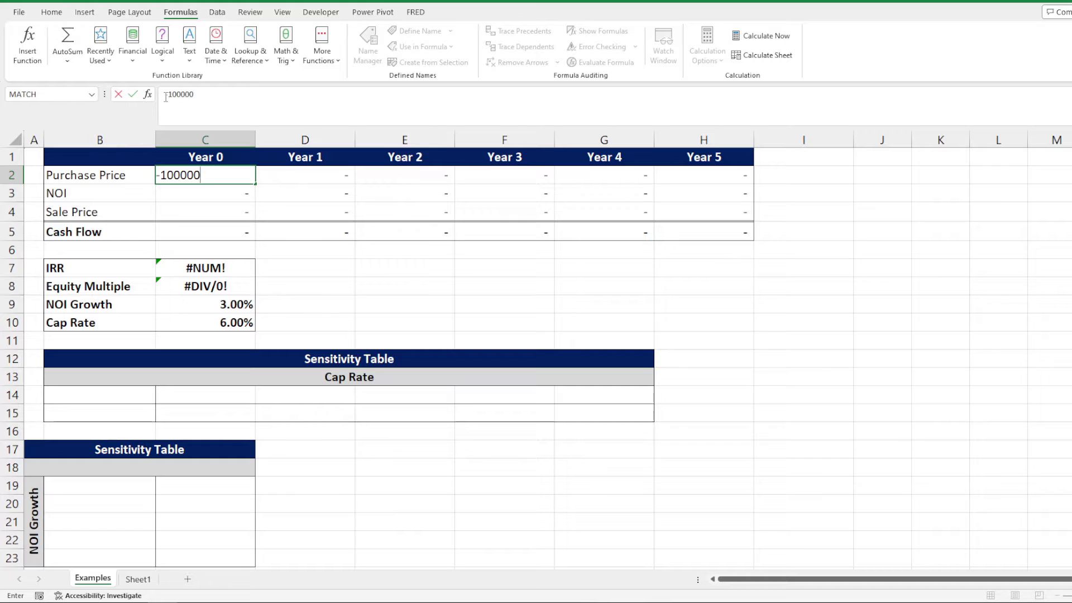
{"action": "type", "text": "00"}
{"action": "key", "text": "Return"}
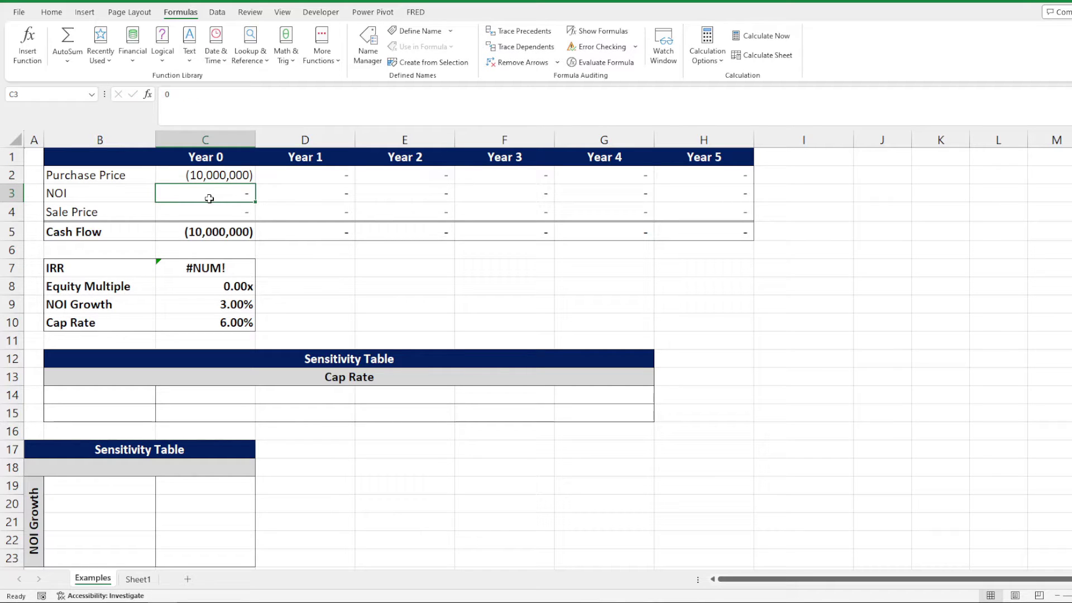
{"action": "left_click", "coordinate": [279, 201]}
{"action": "type", "text": "600"}
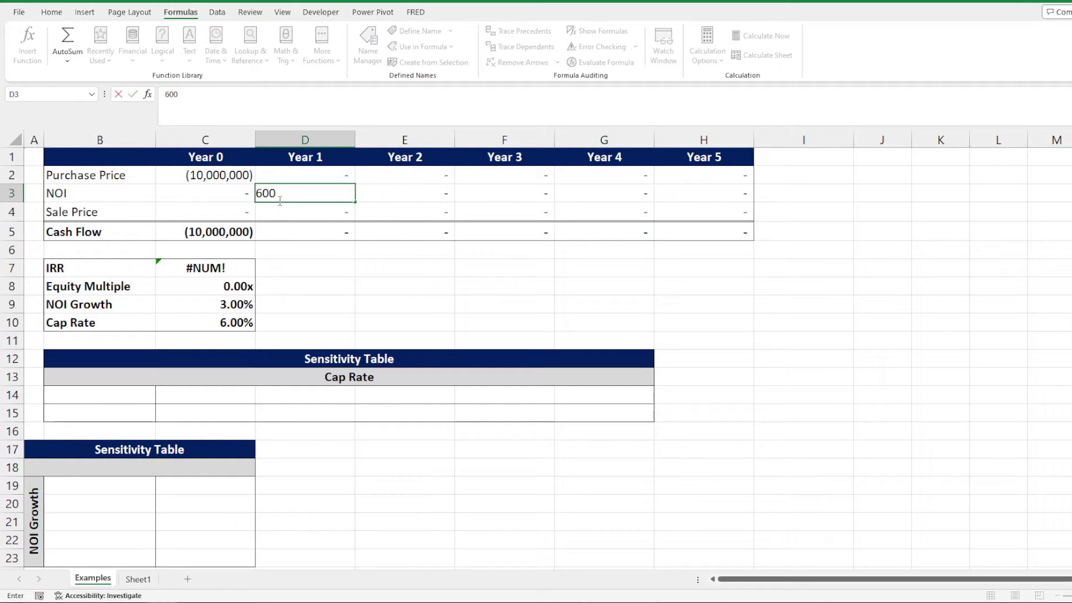
{"action": "type", "text": "000"}
{"action": "key", "text": "Return"}
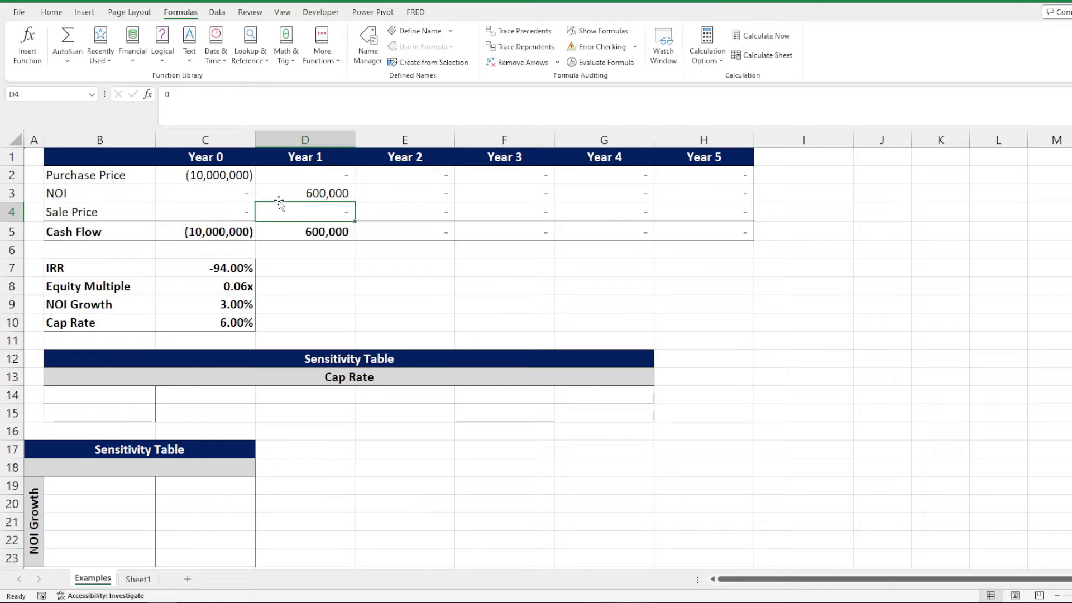
Build the Year 2 NOI formula =D3*(1+$C$9) with an absolute NOI Growth reference
{"action": "key", "text": "Up"}
{"action": "key", "text": "Right"}
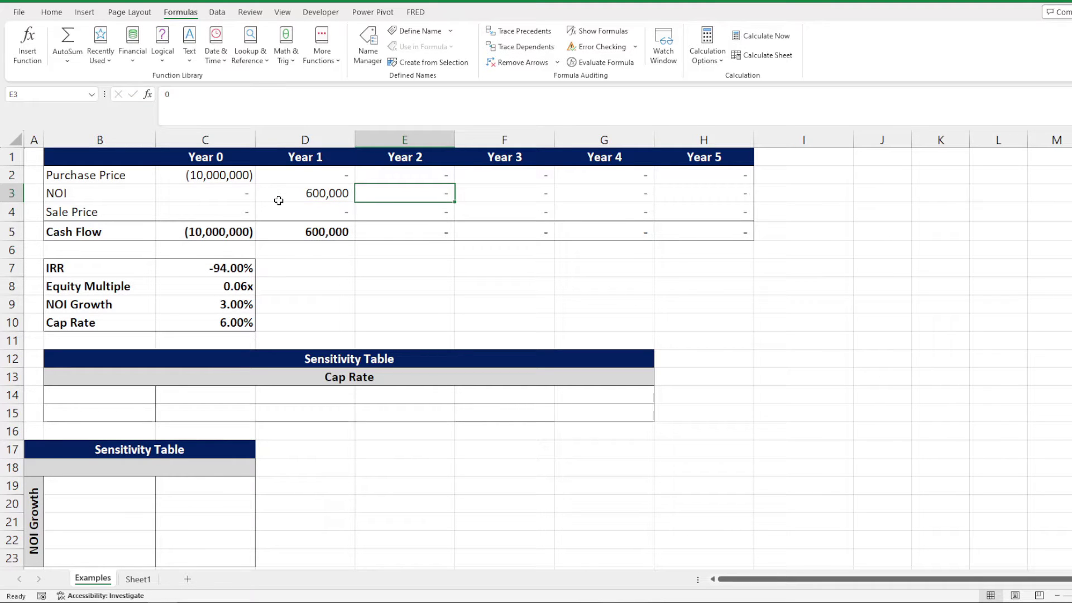
{"action": "type", "text": "="}
{"action": "left_click", "coordinate": [284, 196]}
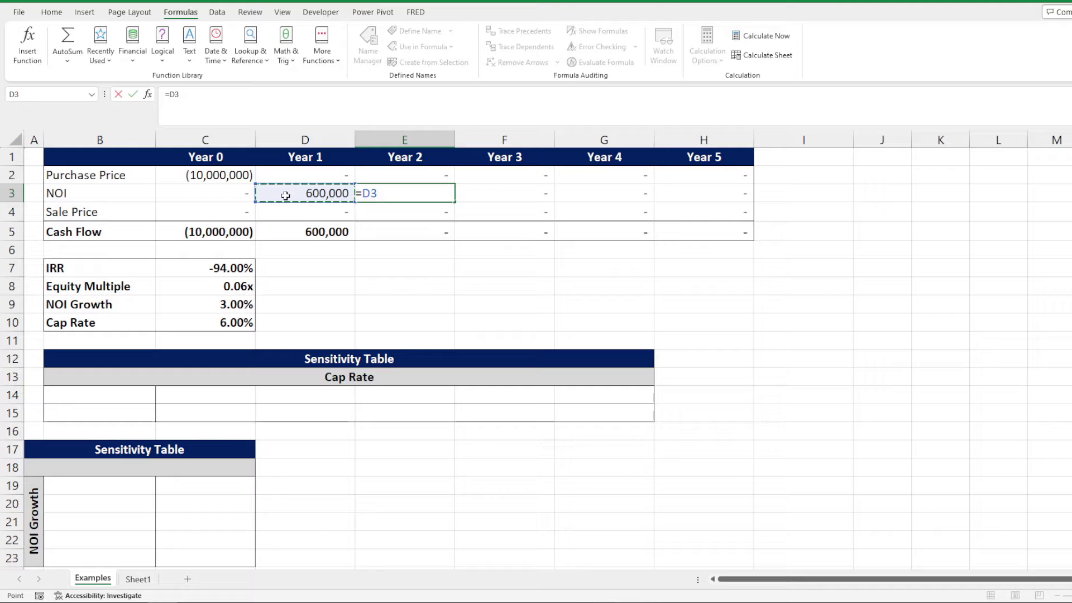
{"action": "type", "text": "*"}
{"action": "type", "text": "(1+"}
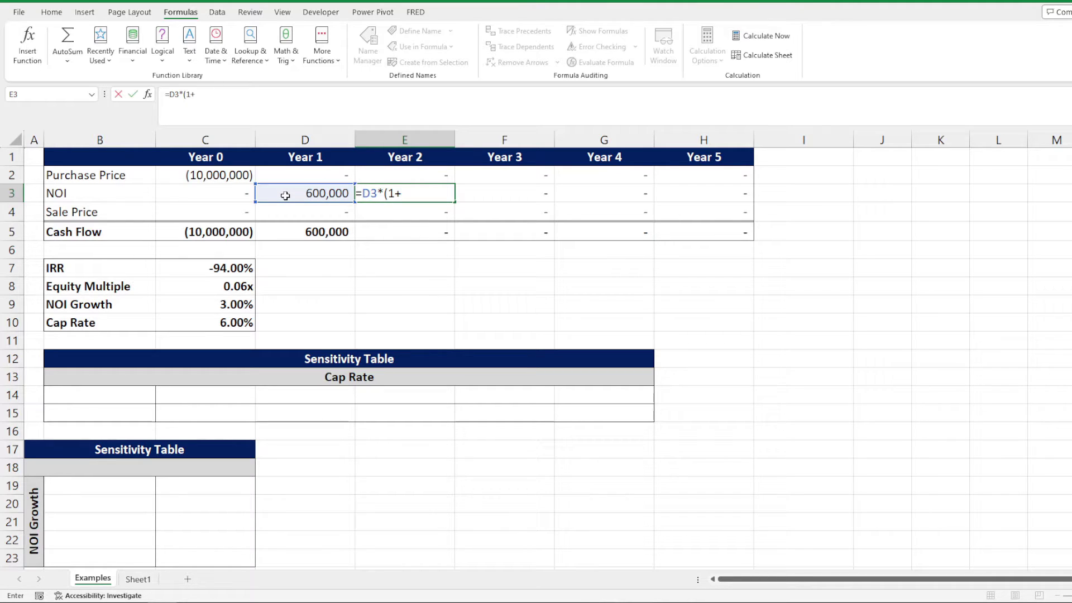
{"action": "left_click", "coordinate": [235, 307]}
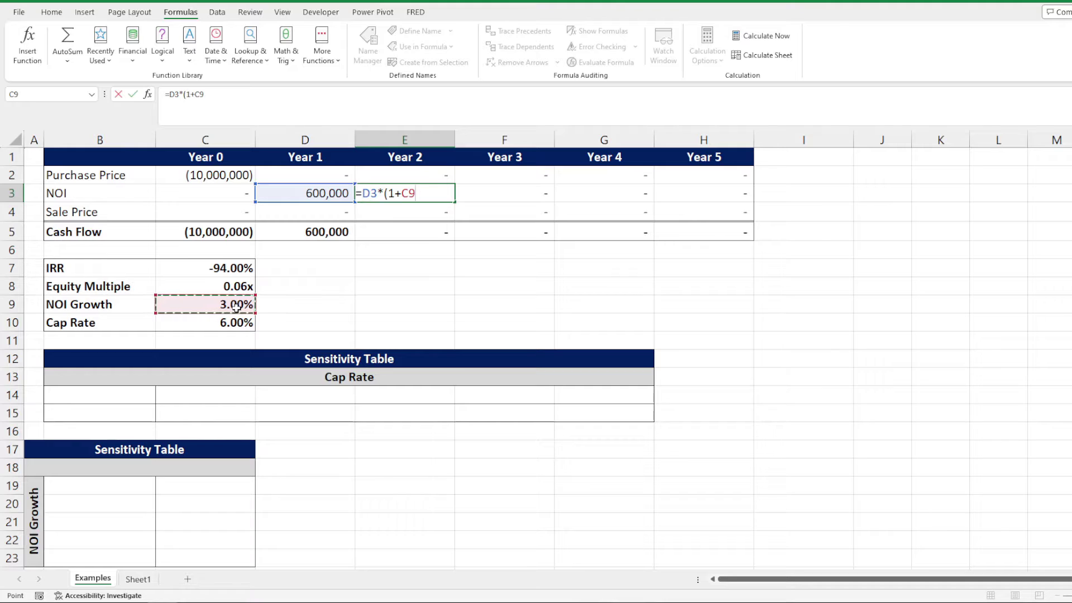
{"action": "key", "text": "F4"}
{"action": "type", "text": ")"}
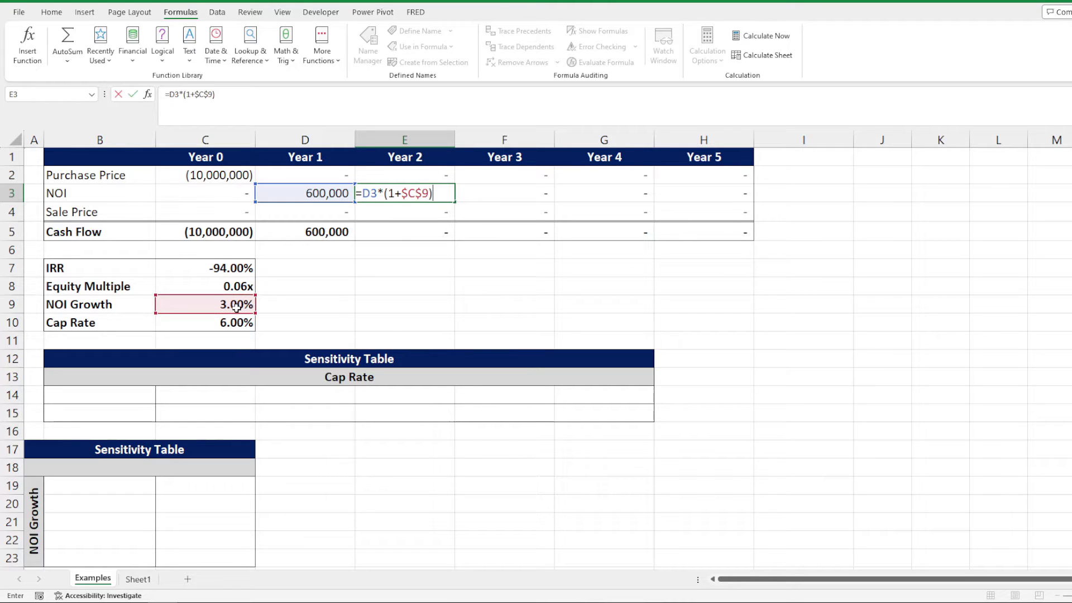
{"action": "key", "text": "ctrl+Return"}
Paste the NOI growth formula as formulas only across Years 3–5, reaching 675,305
{"action": "key", "text": "ctrl+c"}
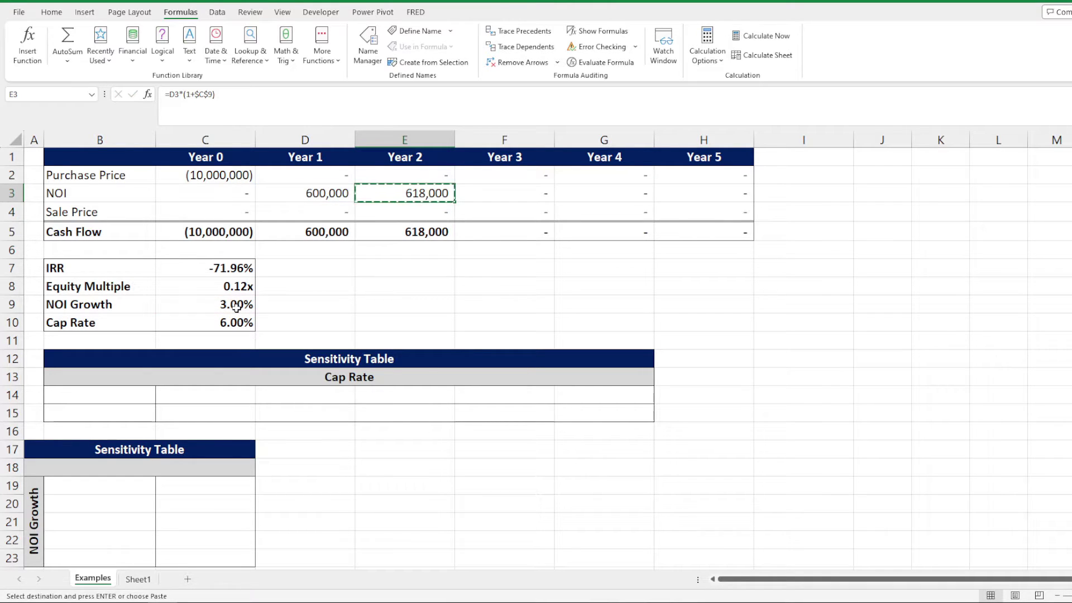
{"action": "key", "text": "shift+Right"}
{"action": "key", "text": "shift+Right"}
{"action": "key", "text": "shift+Right"}
{"action": "key", "text": "ctrl+alt+v"}
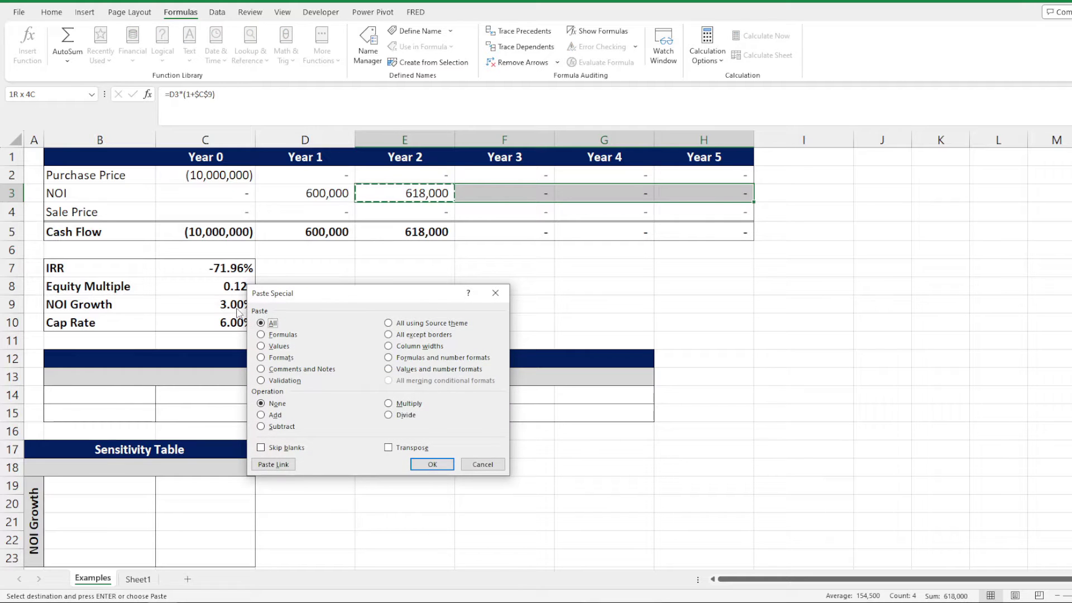
{"action": "key", "text": "f"}
{"action": "key", "text": "Return"}
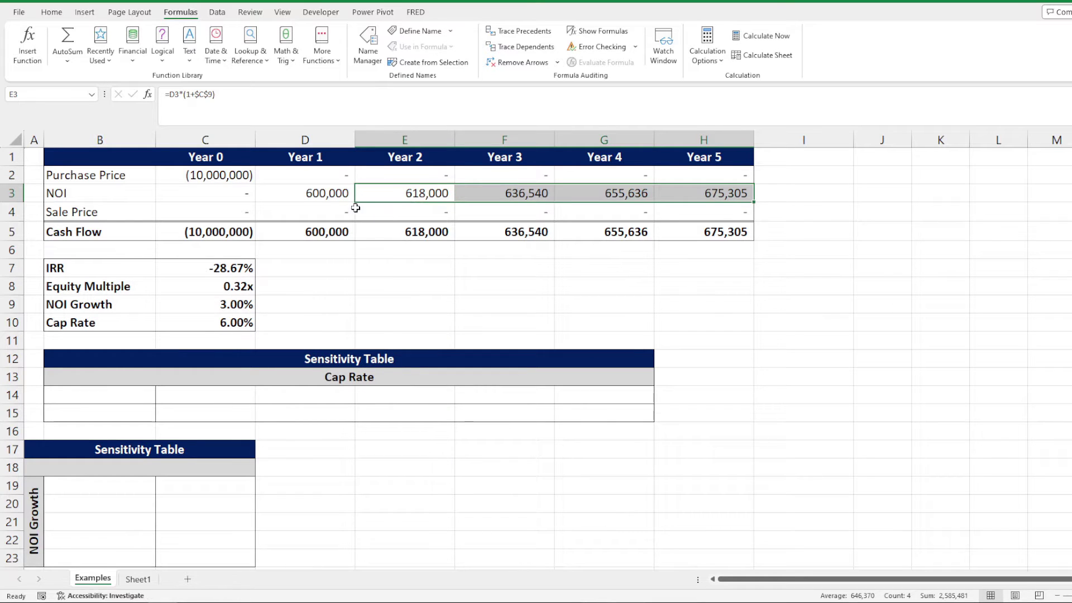
Enter the Year 5 sale price as =(H3*(1+C9))/C10, giving 11,592,741
{"action": "left_click", "coordinate": [112, 217]}
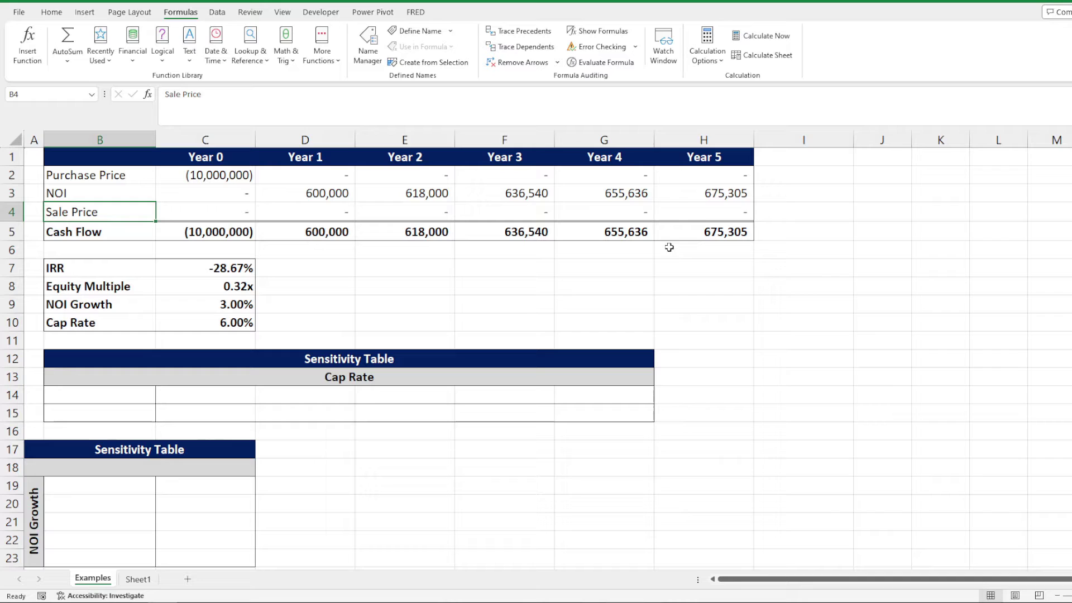
{"action": "left_click", "coordinate": [699, 215]}
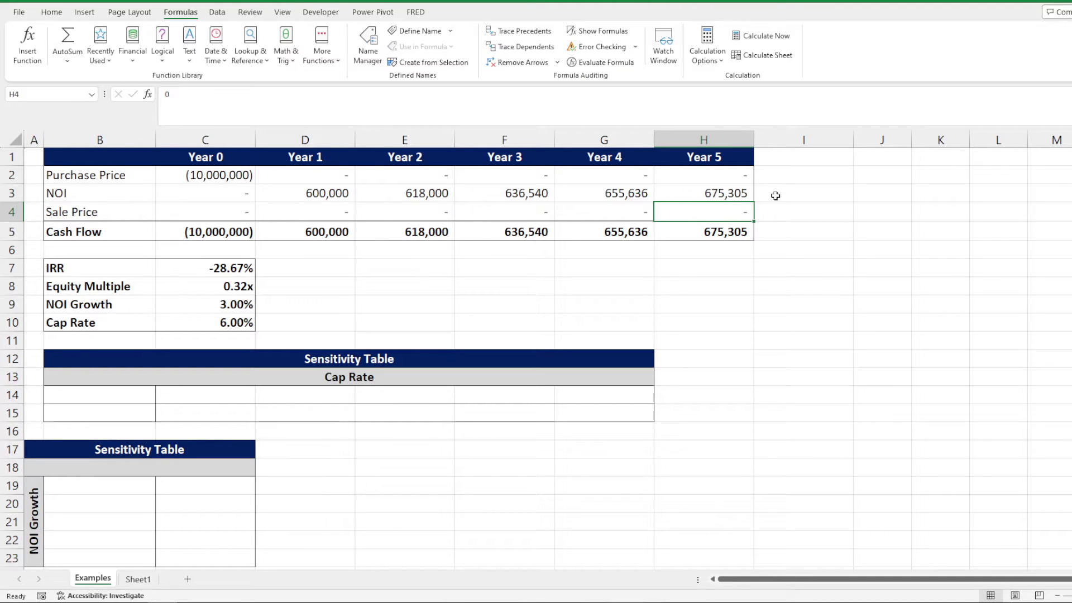
{"action": "type", "text": "="}
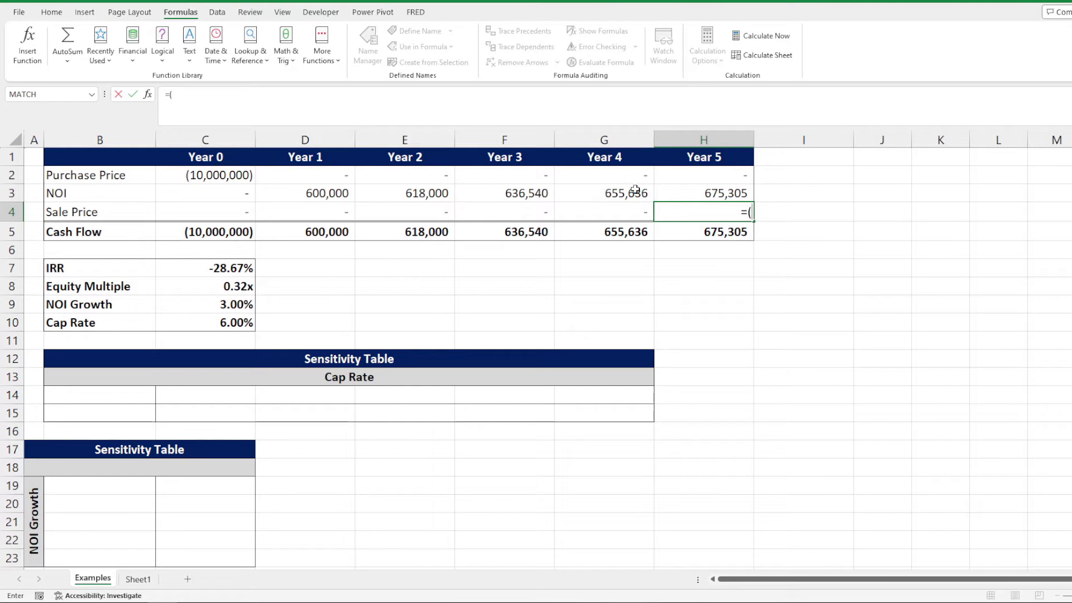
{"action": "type", "text": "("}
{"action": "left_click", "coordinate": [689, 198]}
{"action": "type", "text": "*"}
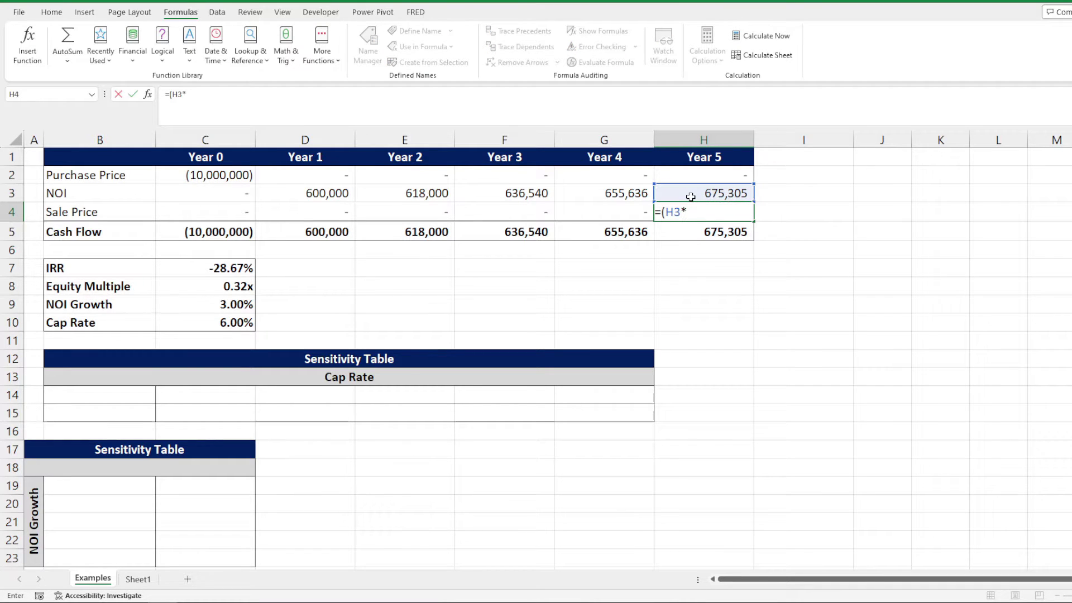
{"action": "type", "text": "(1+"}
{"action": "left_click", "coordinate": [213, 309]}
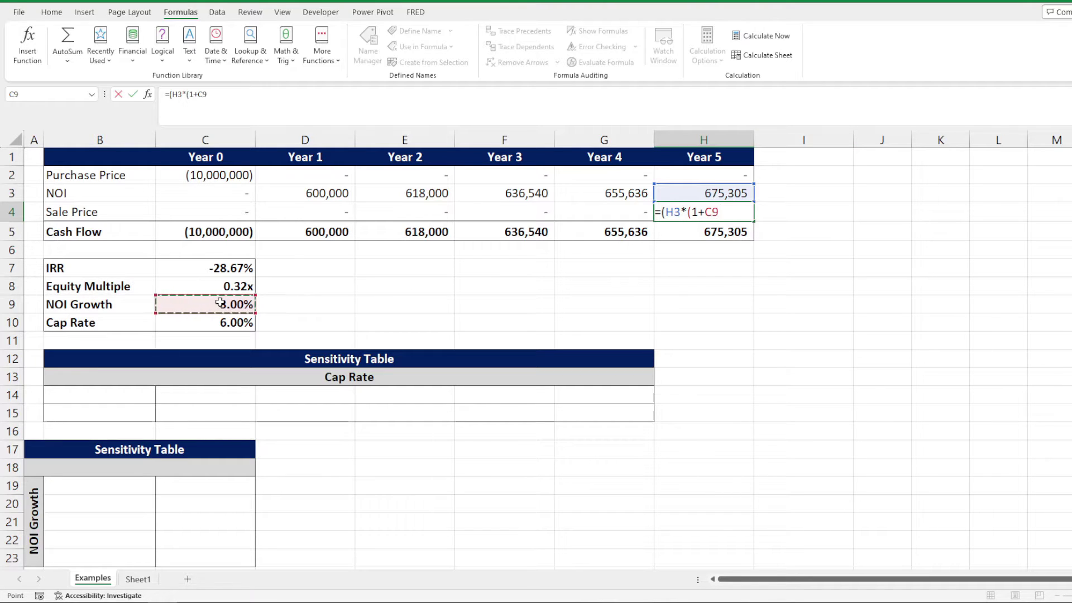
{"action": "type", "text": "))/"}
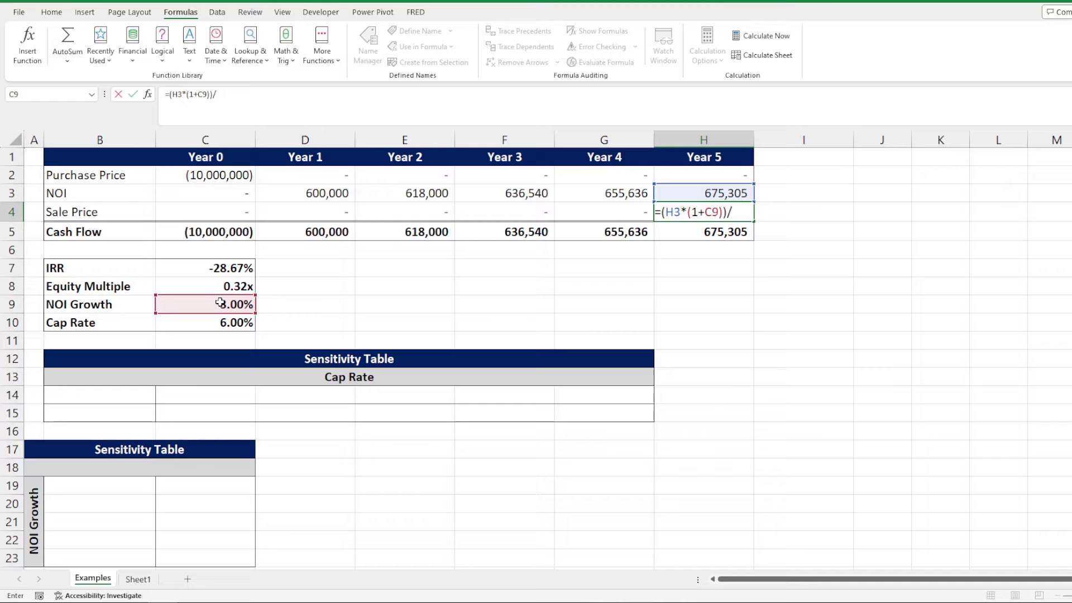
{"action": "left_click", "coordinate": [206, 322]}
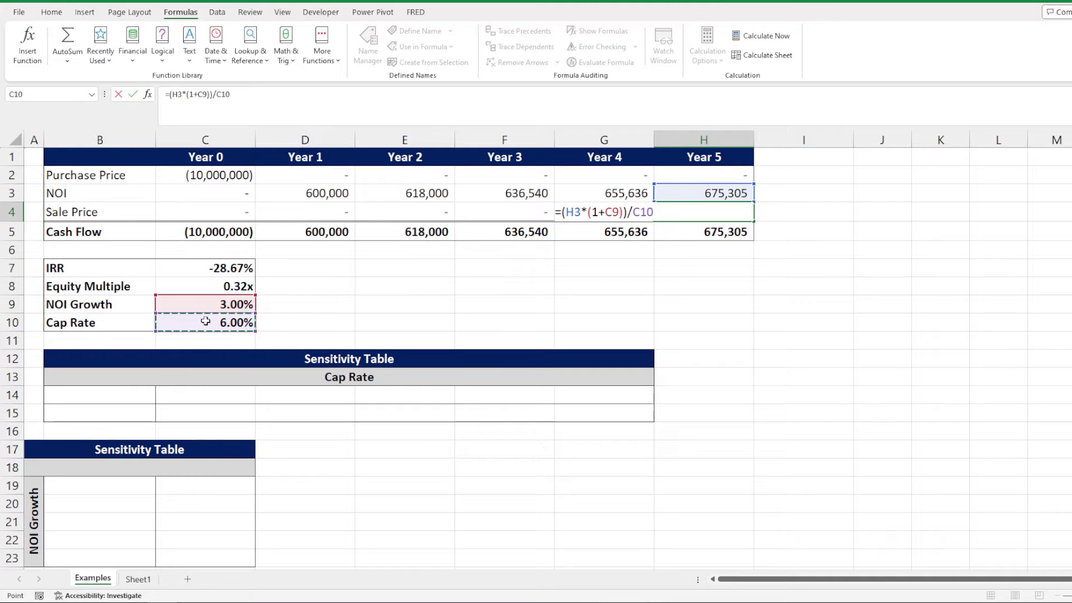
{"action": "key", "text": "Return"}
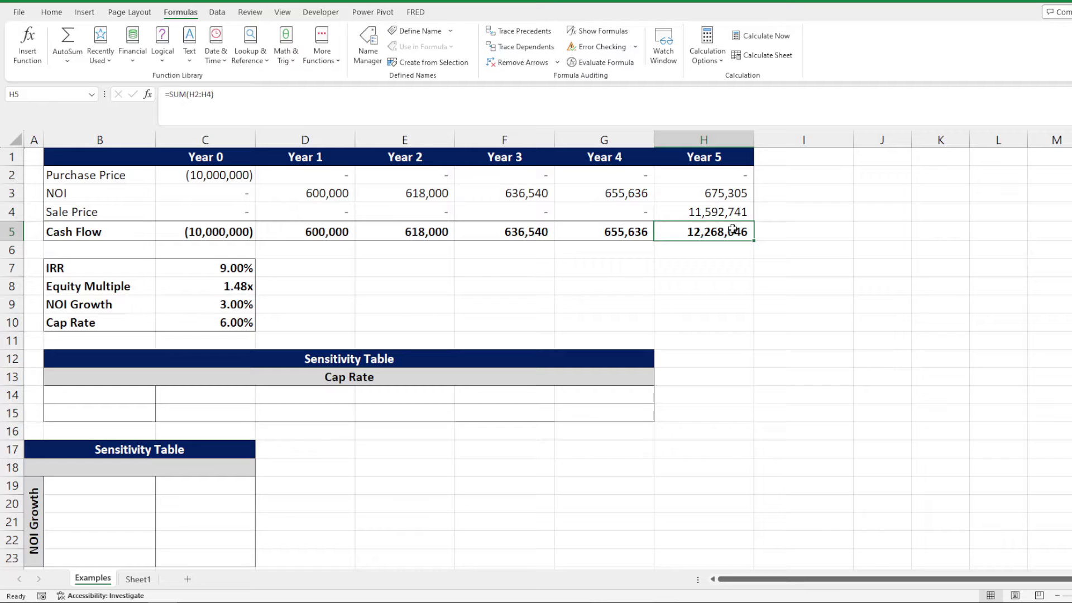
Review the 9.00% IRR, 1.48x equity multiple and the NOI Growth and Cap Rate inputs
{"action": "left_click", "coordinate": [121, 269]}
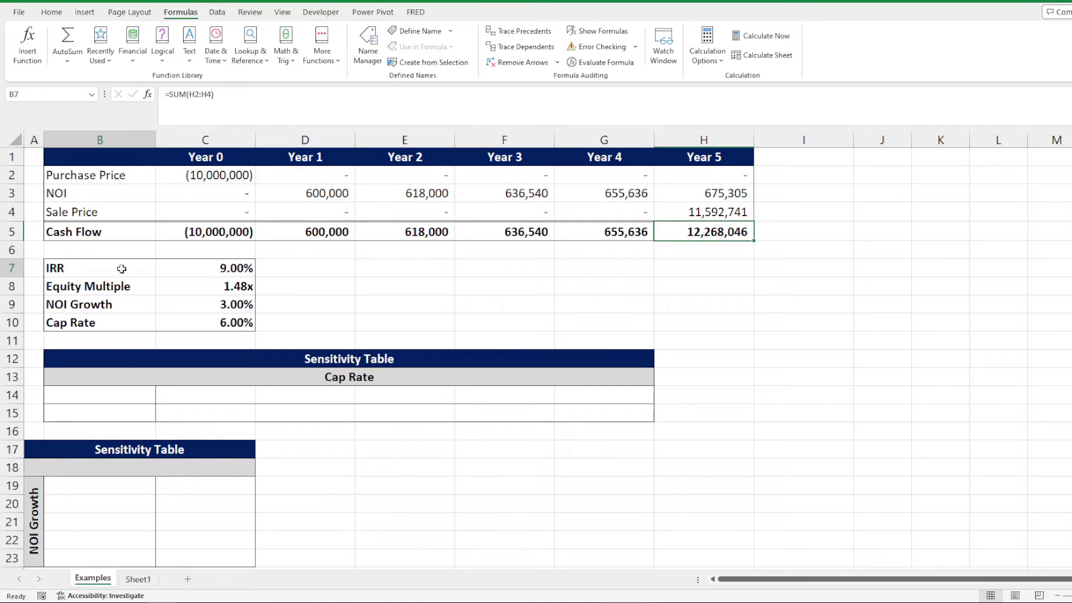
{"action": "left_click", "coordinate": [222, 270]}
{"action": "left_click", "coordinate": [226, 287]}
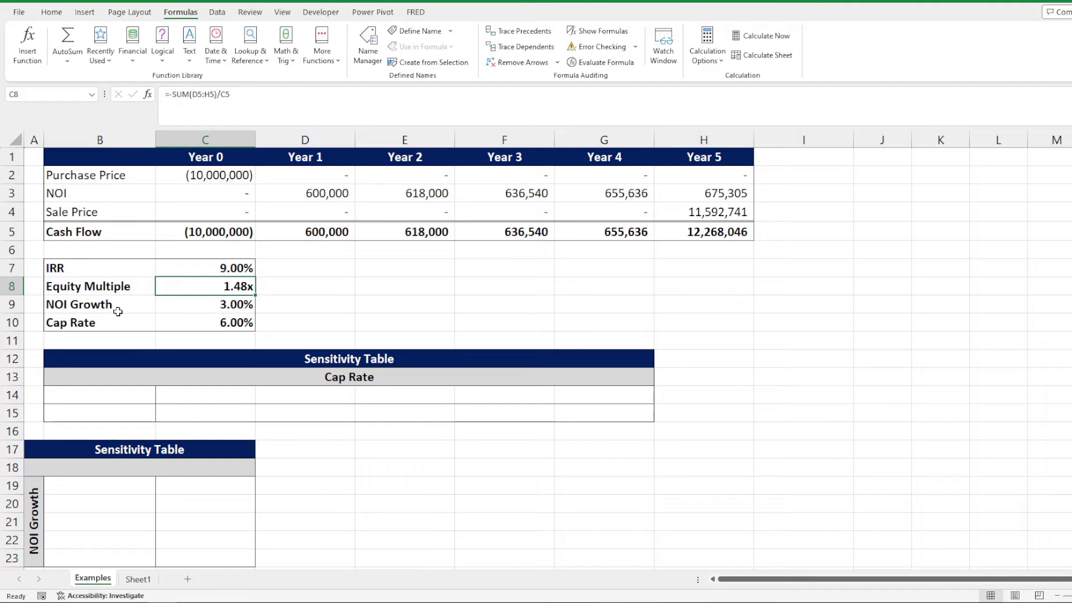
{"action": "left_click_drag", "start_coordinate": [217, 305], "coordinate": [223, 321]}
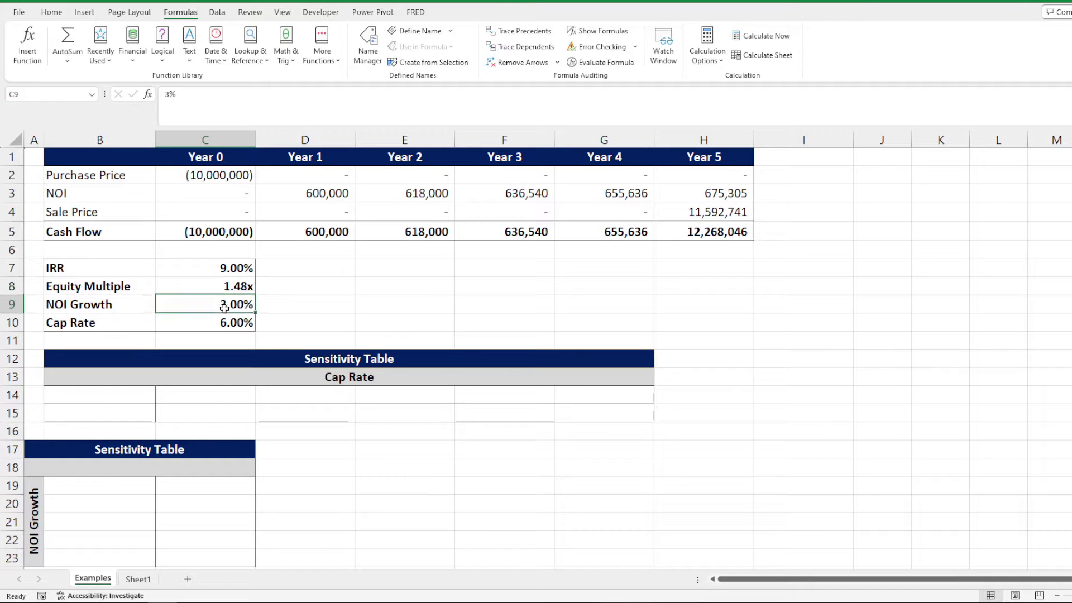
{"action": "left_click", "coordinate": [86, 307]}
{"action": "key", "text": "Down"}
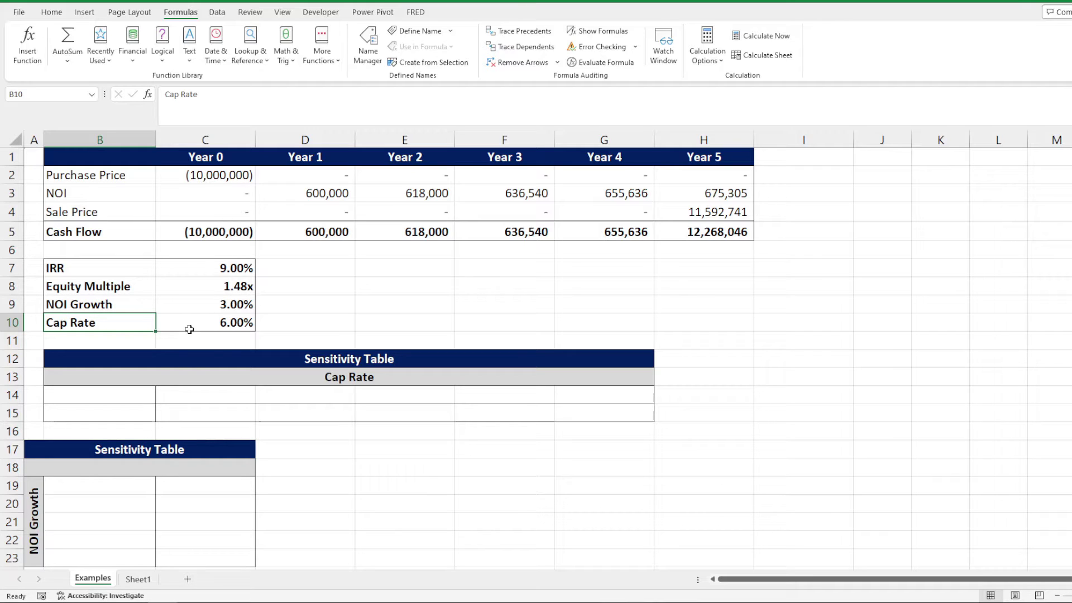
Enter the 6.00% base cap rate in the middle cell E14 of the sensitivity row
{"action": "left_click", "coordinate": [351, 375]}
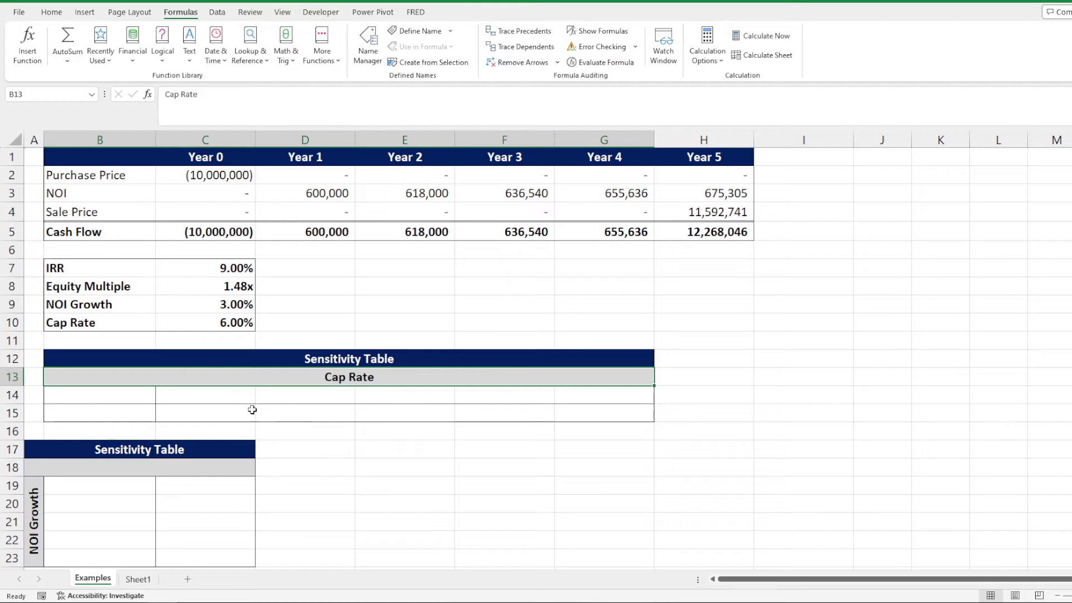
{"action": "left_click", "coordinate": [234, 395]}
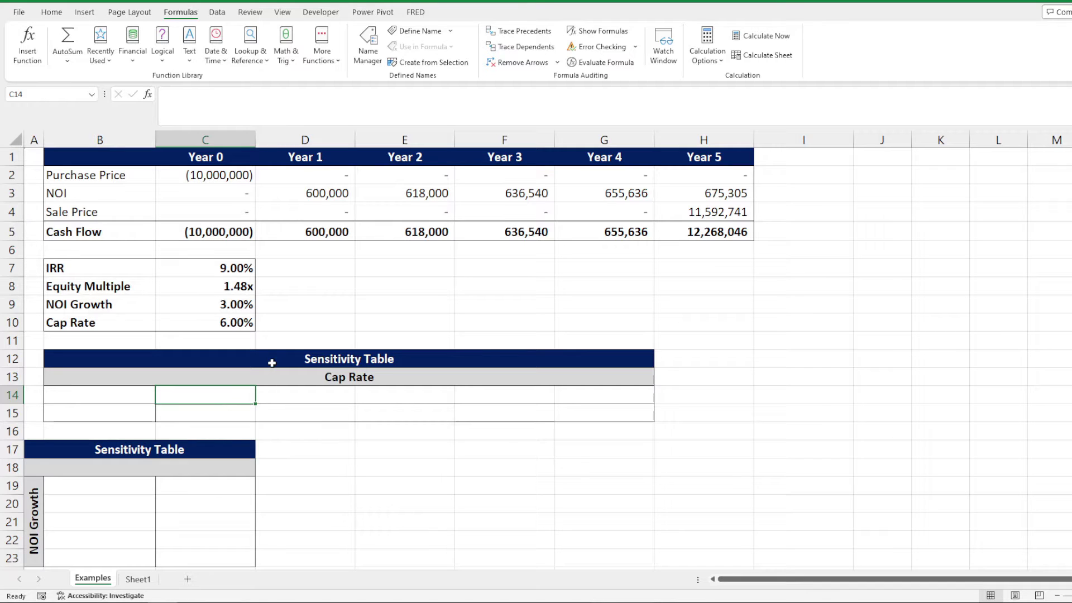
{"action": "left_click", "coordinate": [374, 399]}
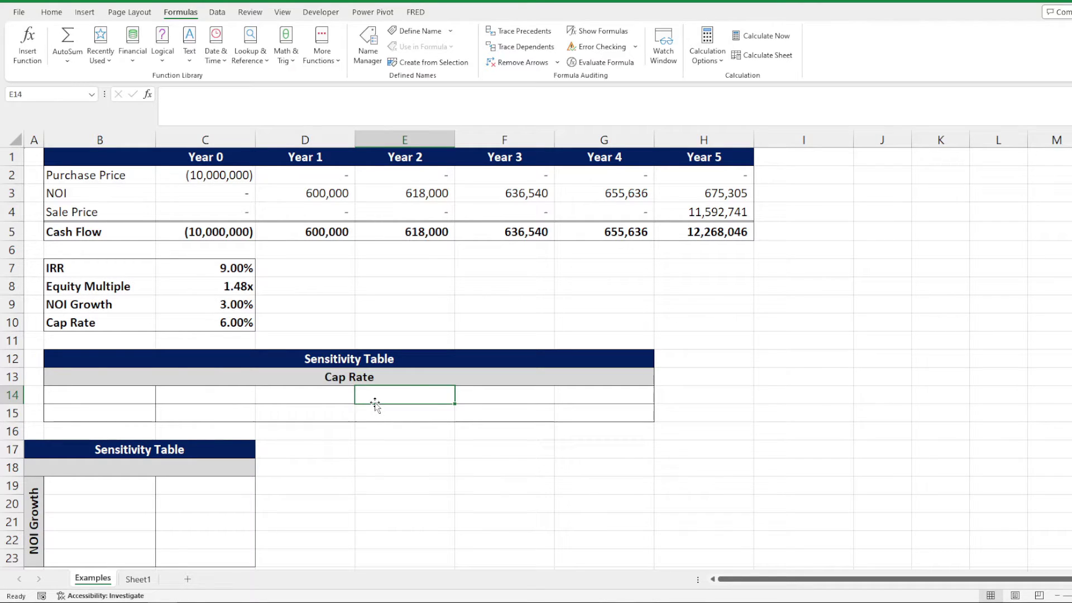
{"action": "type", "text": "6%"}
{"action": "key", "text": "Return"}
{"action": "key", "text": "Up"}
Fill the remaining cap rates 5.50%, 5.75%, 6.25% and 6.50% into C14, D14, F14 and G14
{"action": "left_click", "coordinate": [216, 388]}
{"action": "type", "text": "5."}
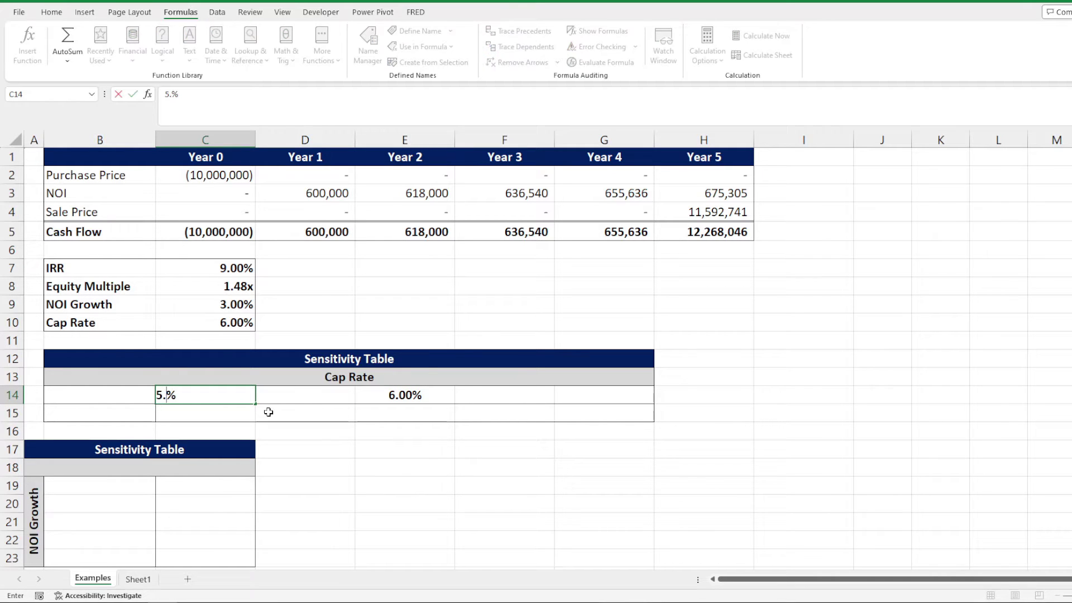
{"action": "type", "text": "5"}
{"action": "key", "text": "Return"}
{"action": "key", "text": "Up"}
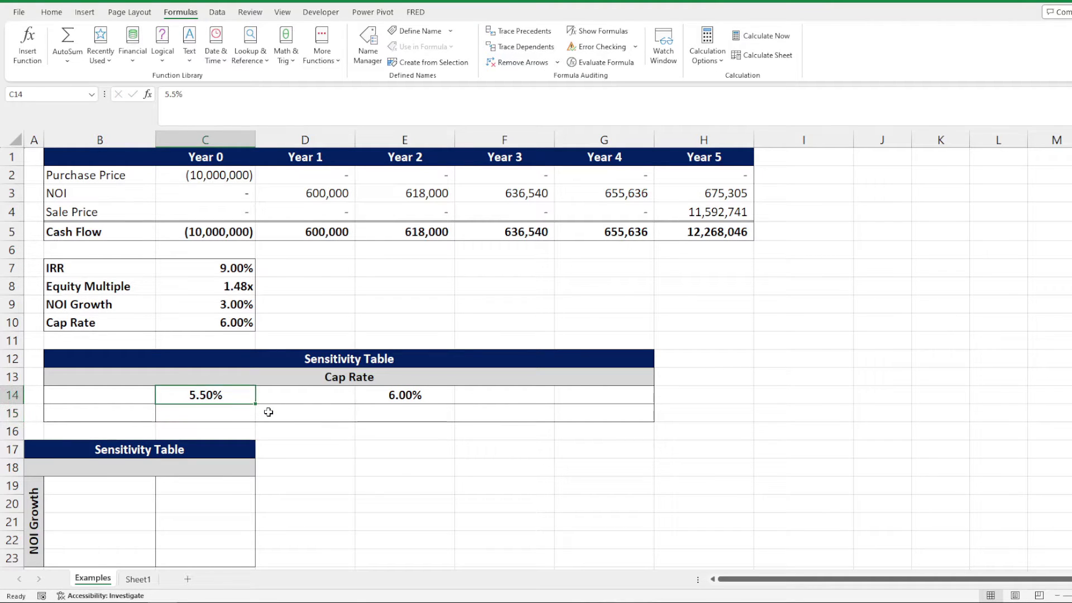
{"action": "key", "text": "Right"}
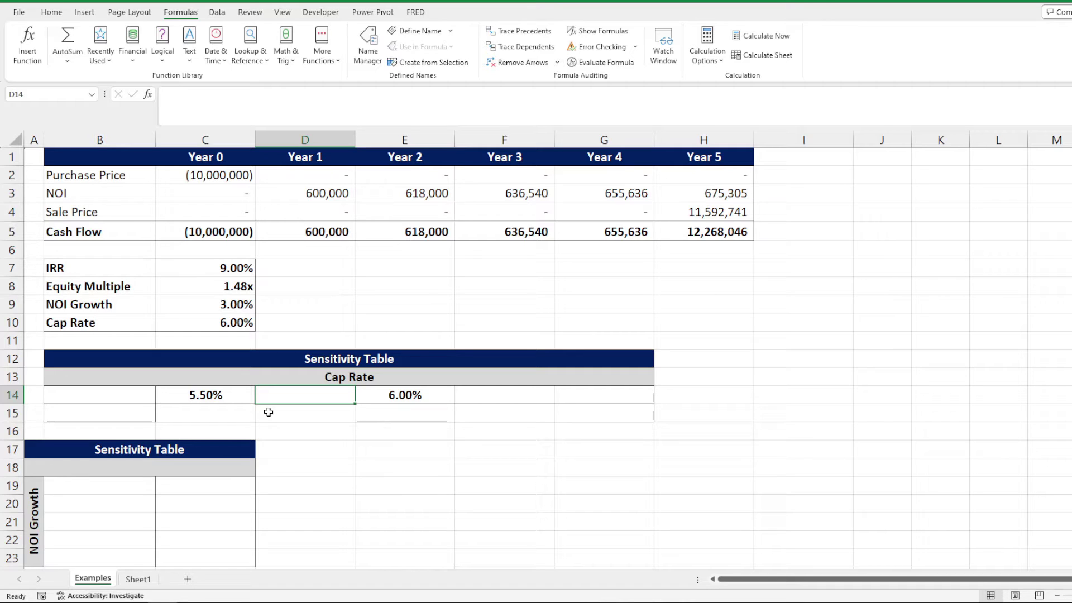
{"action": "type", "text": "5.75"}
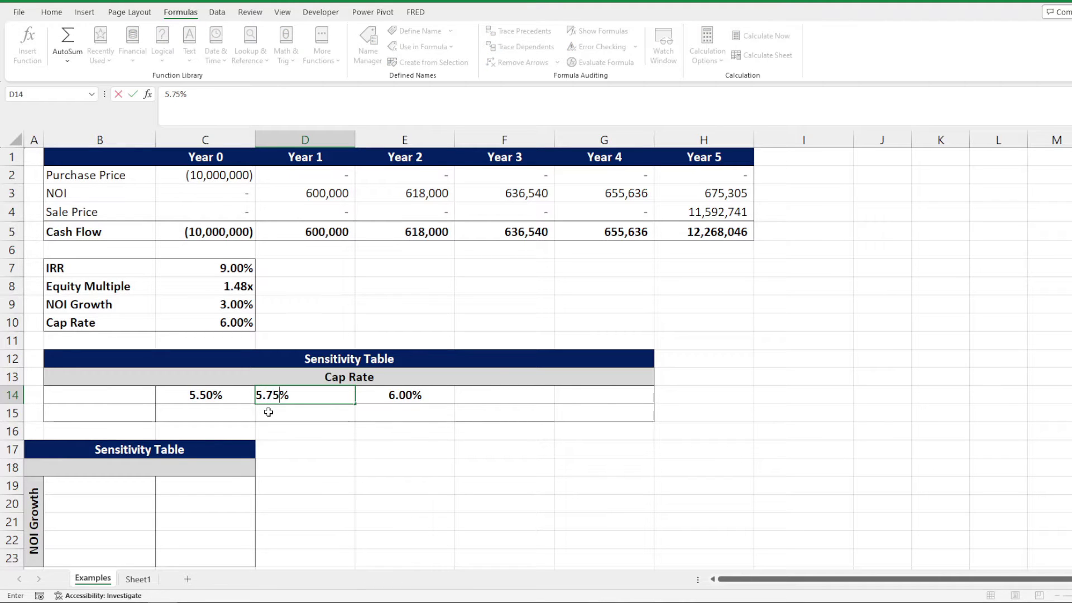
{"action": "key", "text": "Right"}
{"action": "key", "text": "Right"}
{"action": "key", "text": "Right"}
{"action": "key", "text": "Right"}
{"action": "key", "text": "Left"}
{"action": "key", "text": "Left"}
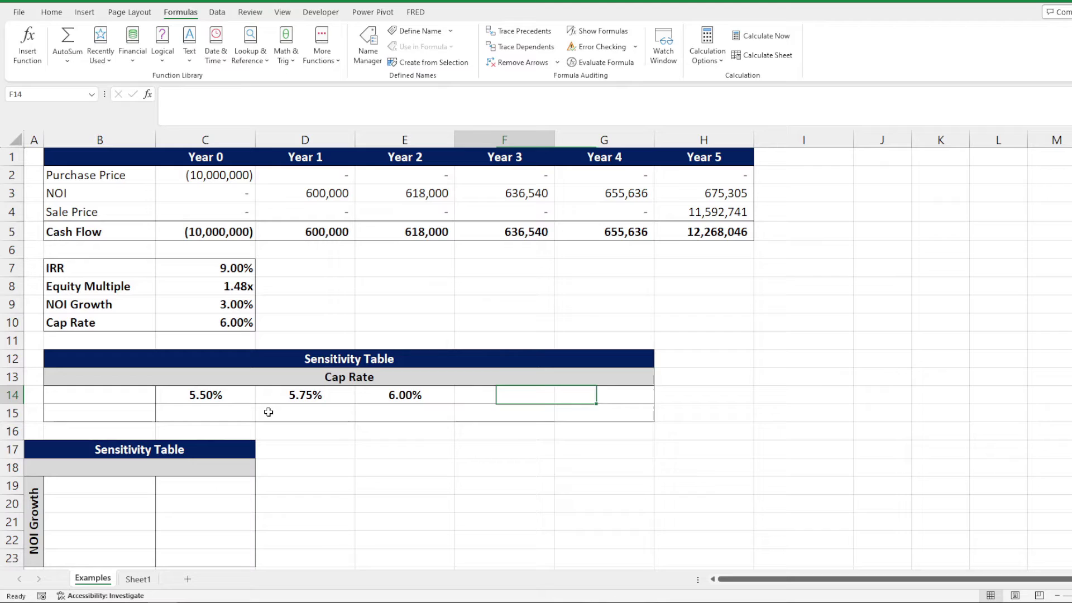
{"action": "type", "text": "6.25"}
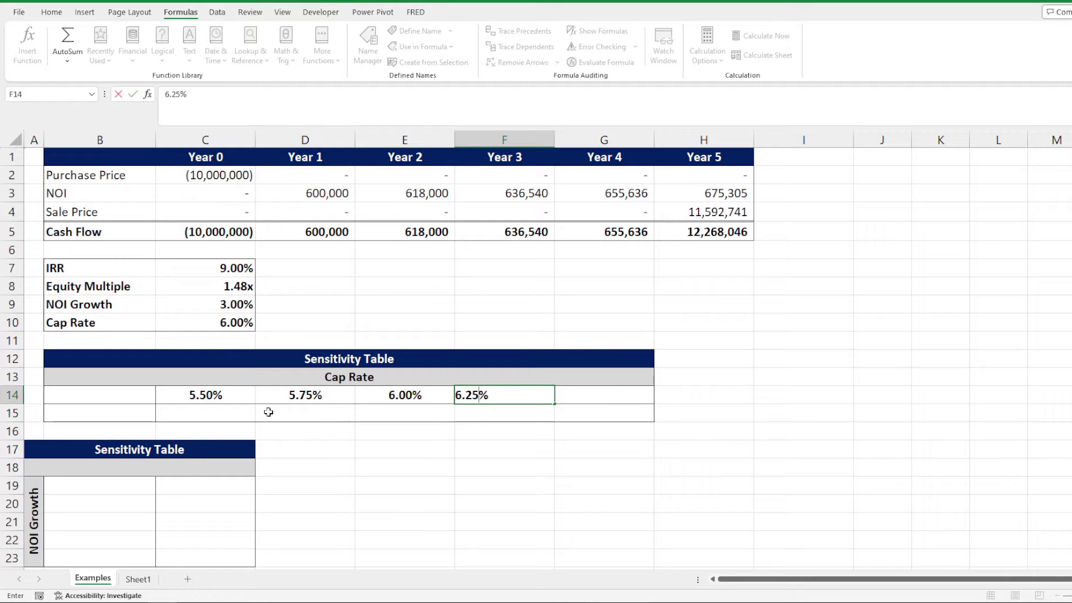
{"action": "key", "text": "Right"}
{"action": "type", "text": "6."}
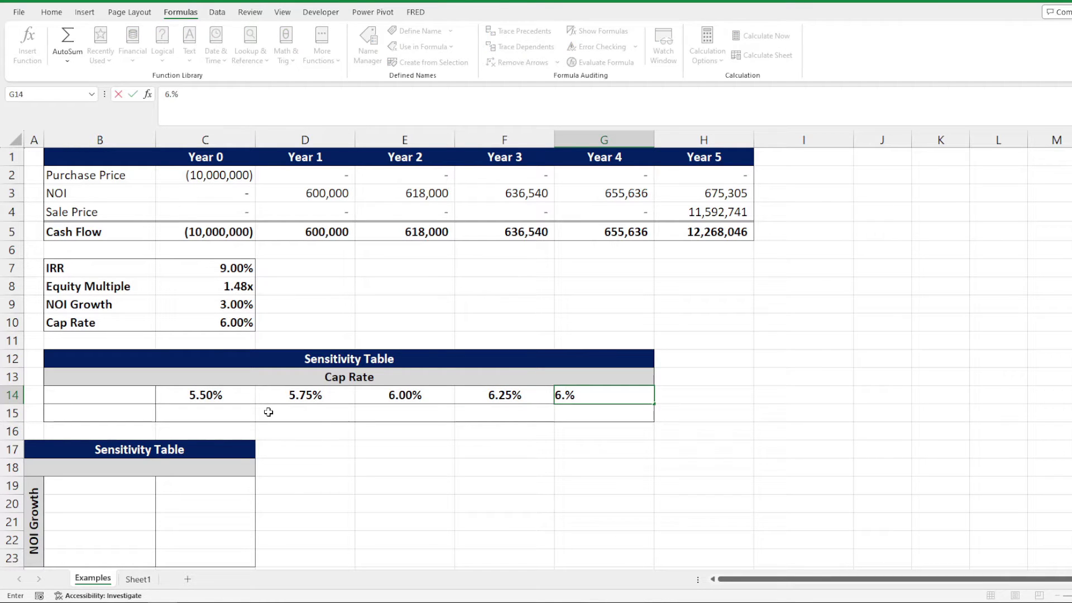
{"action": "type", "text": "5"}
{"action": "key", "text": "Return"}
{"action": "left_click", "coordinate": [125, 417]}
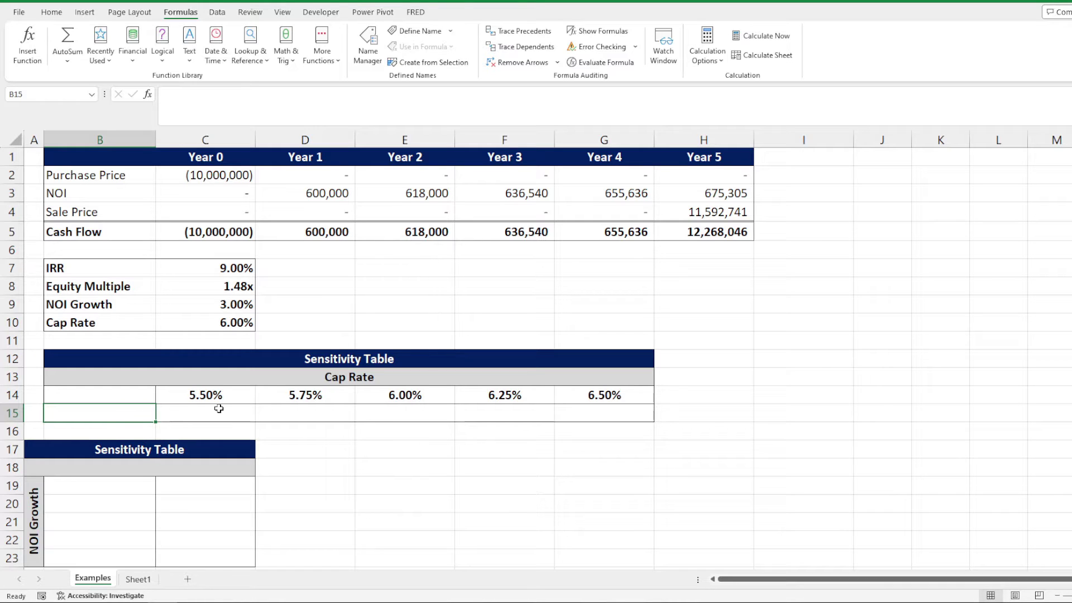
Link the corner cell B15 to the IRR in C7 so it shows 9.00%
{"action": "left_click_drag", "start_coordinate": [216, 409], "coordinate": [595, 412]}
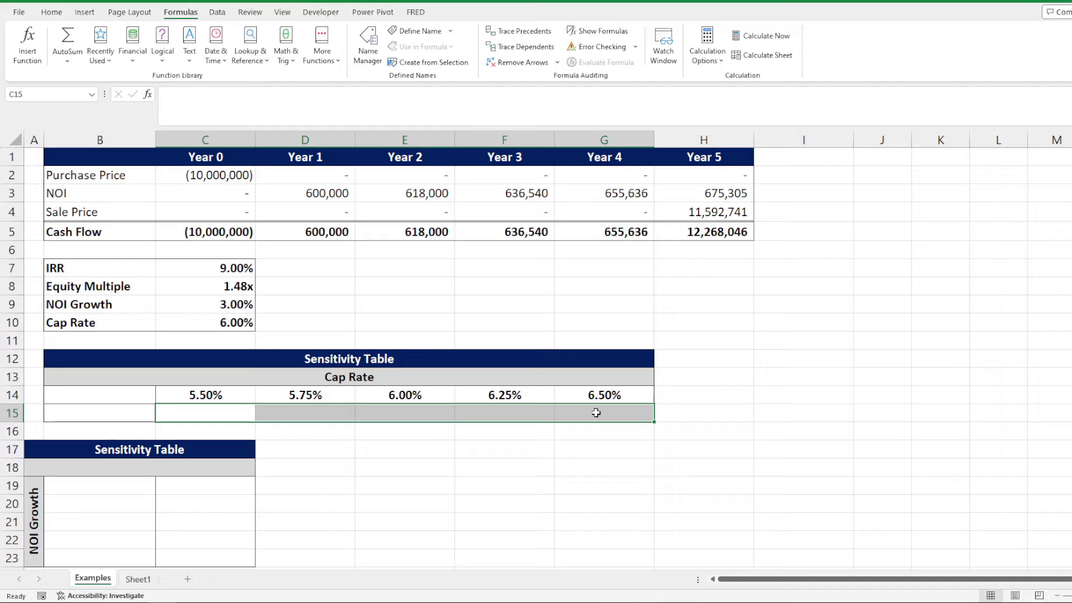
{"action": "left_click", "coordinate": [133, 417]}
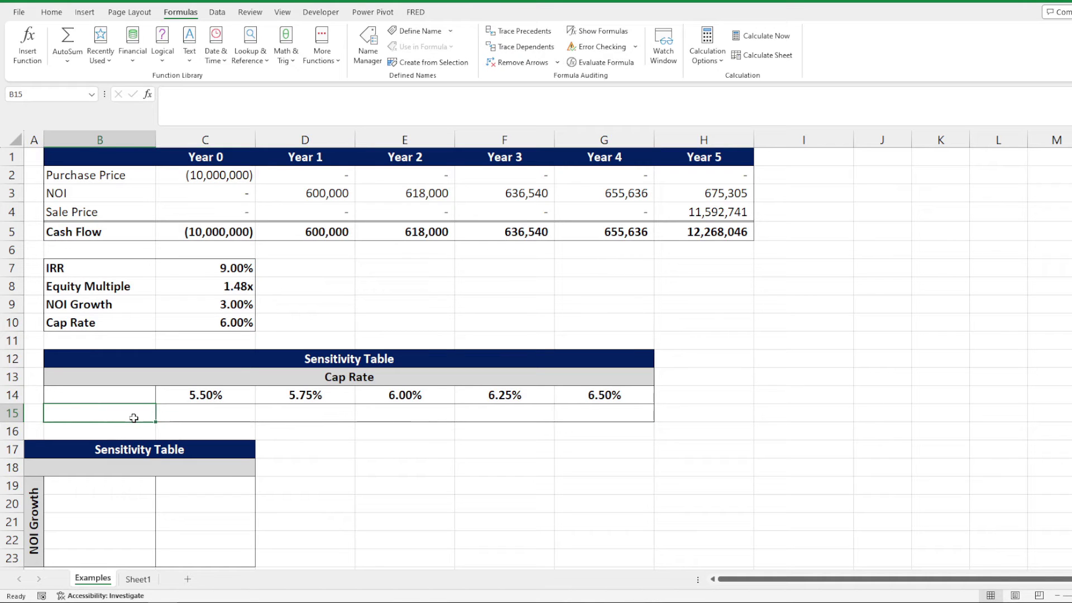
{"action": "type", "text": "="}
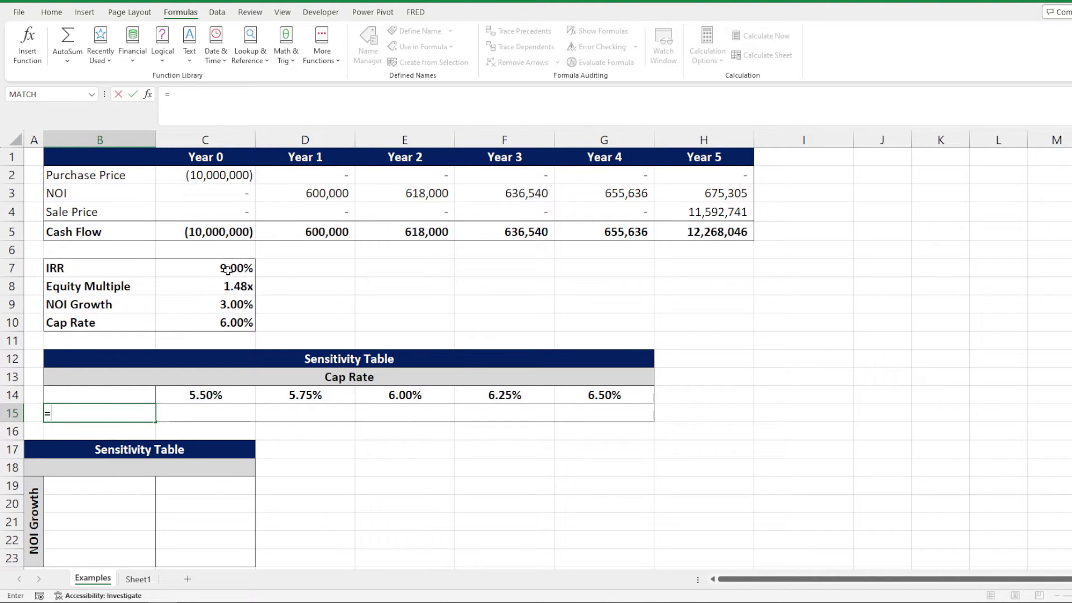
{"action": "left_click", "coordinate": [229, 268]}
{"action": "key", "text": "Return"}
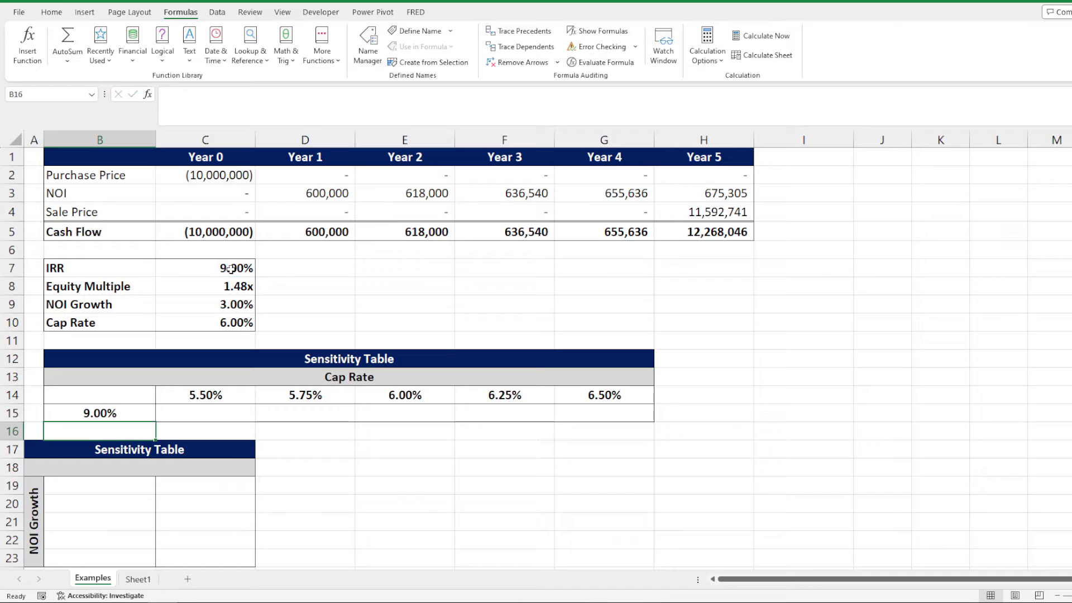
Check the cap rate row C14:G14, the blank corner B14 and the IRR link in B15
{"action": "key", "text": "Up"}
{"action": "key", "text": "Right"}
{"action": "key", "text": "Up"}
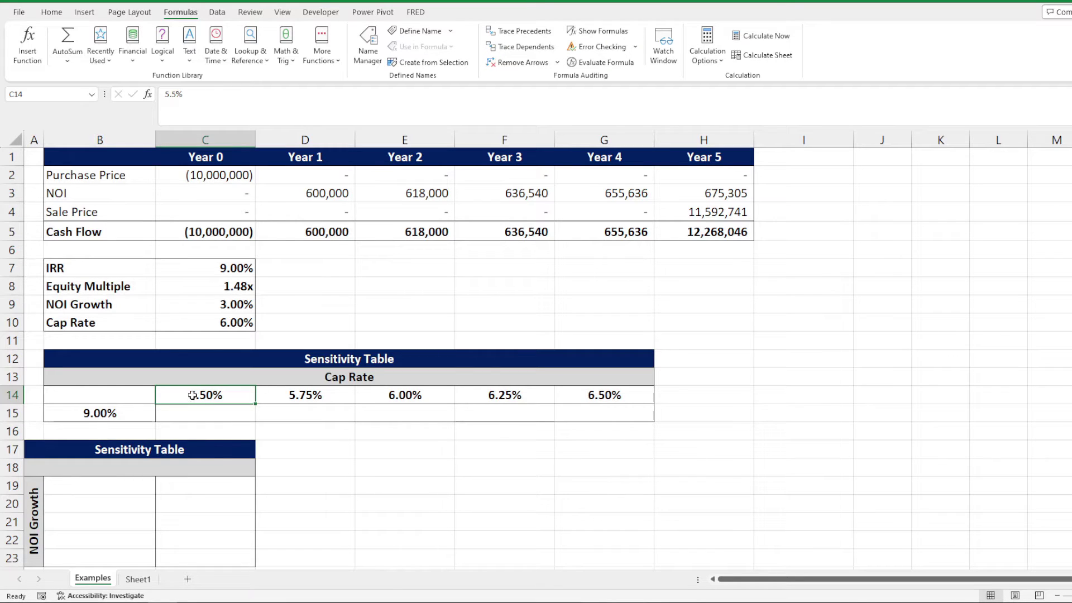
{"action": "left_click_drag", "start_coordinate": [192, 394], "coordinate": [576, 400]}
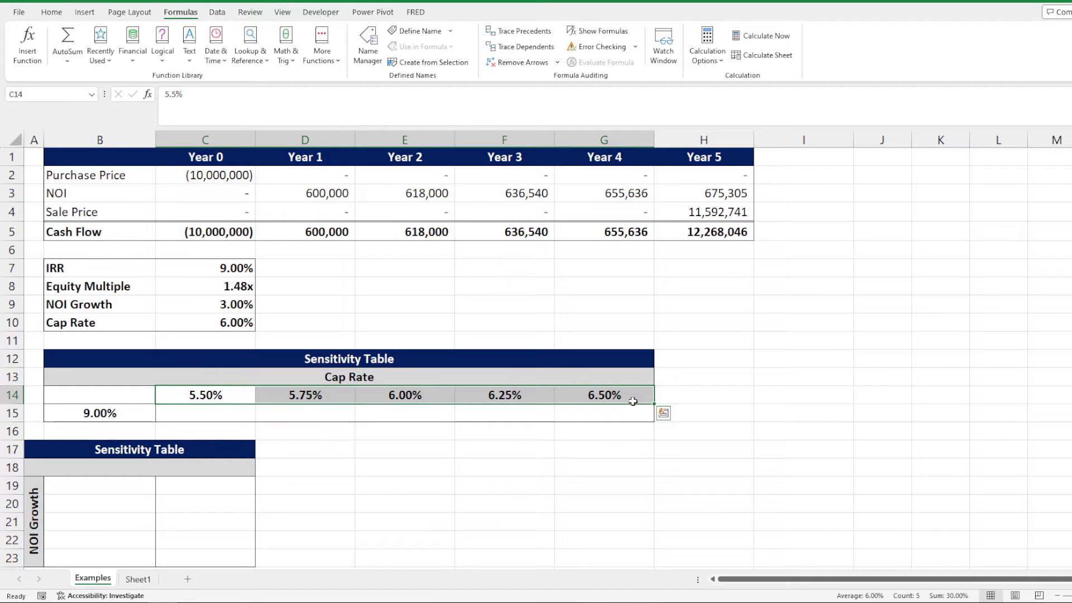
{"action": "left_click", "coordinate": [218, 393]}
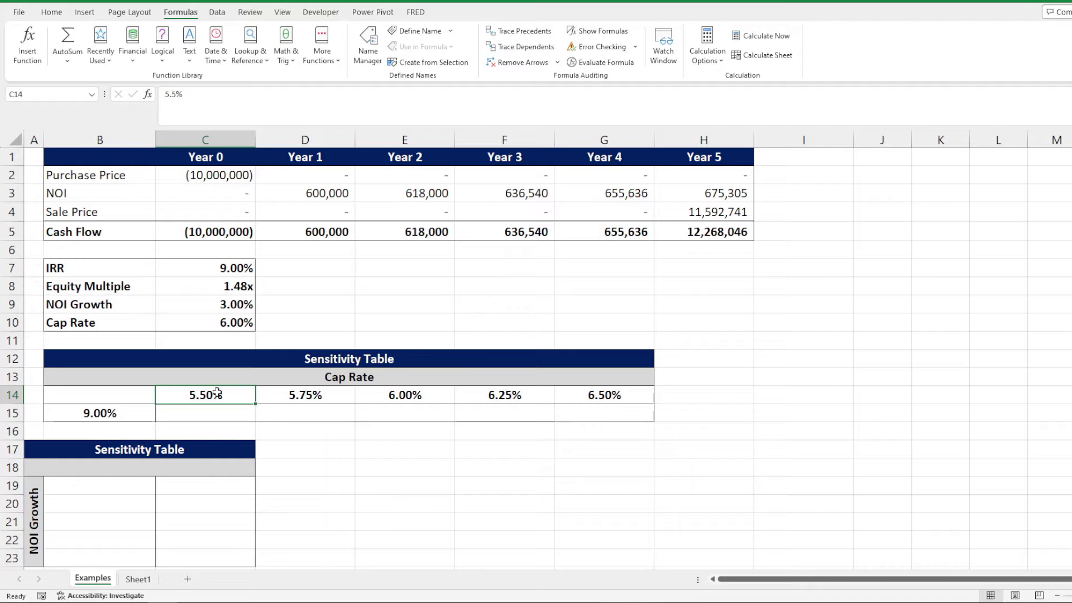
{"action": "key", "text": "Left"}
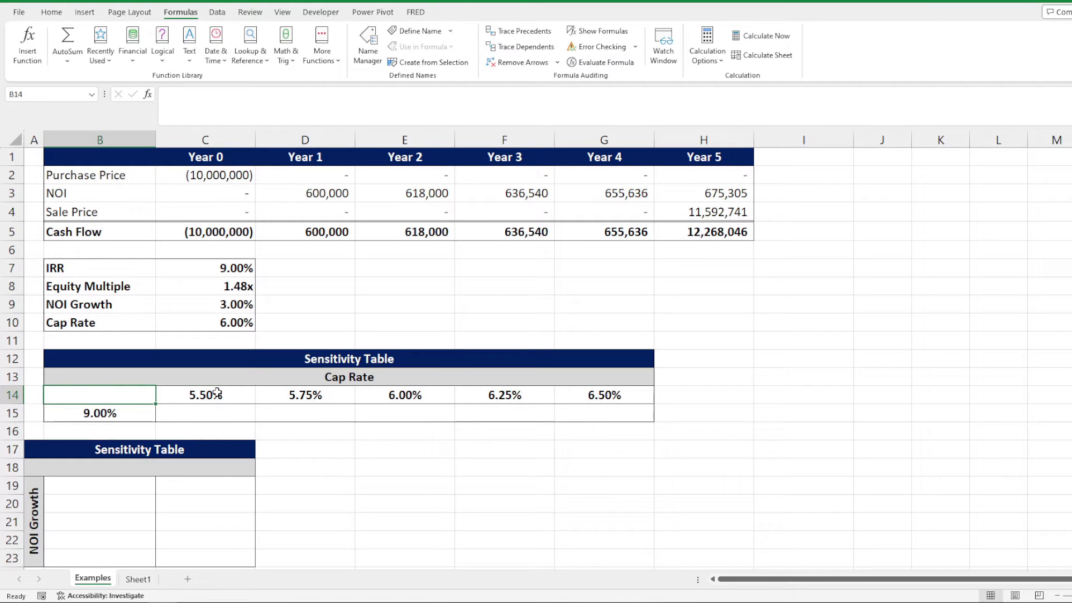
{"action": "key", "text": "Down"}
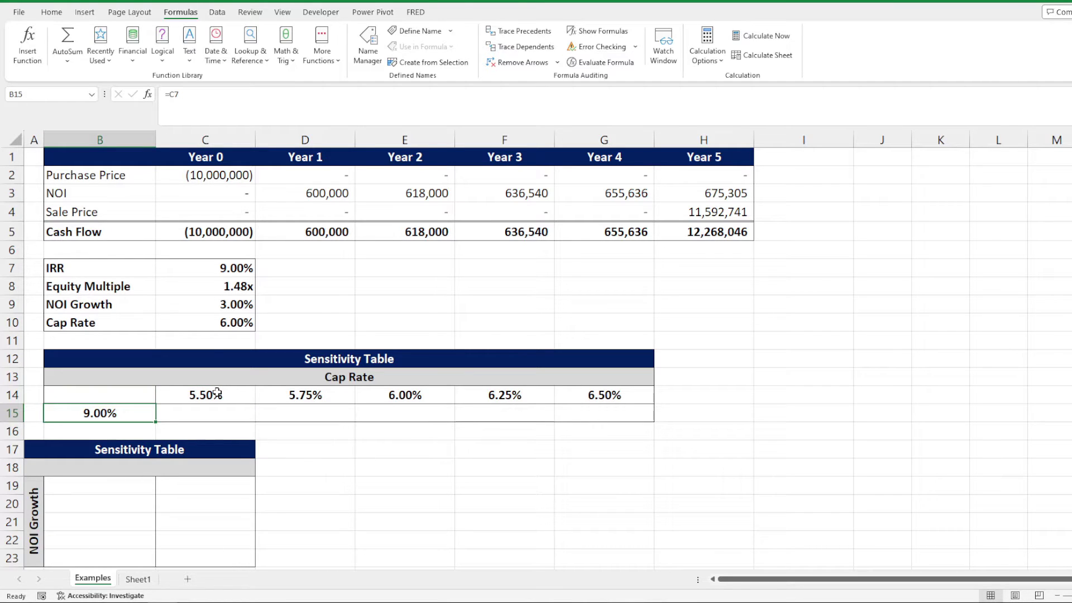
{"action": "key", "text": "Up"}
{"action": "key", "text": "Right"}
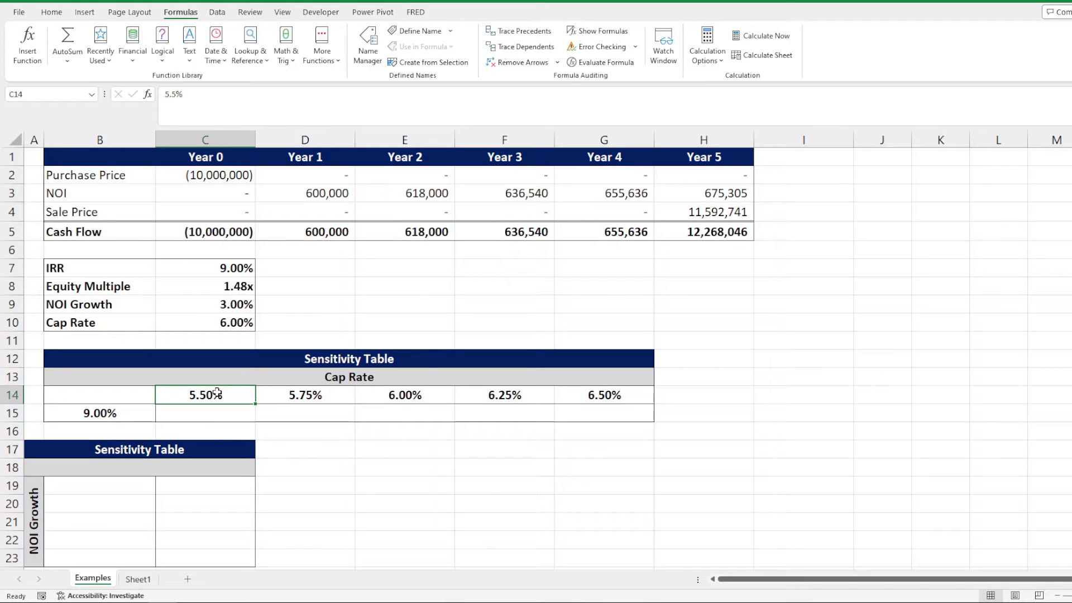
{"action": "key", "text": "Left"}
{"action": "key", "text": "Down"}
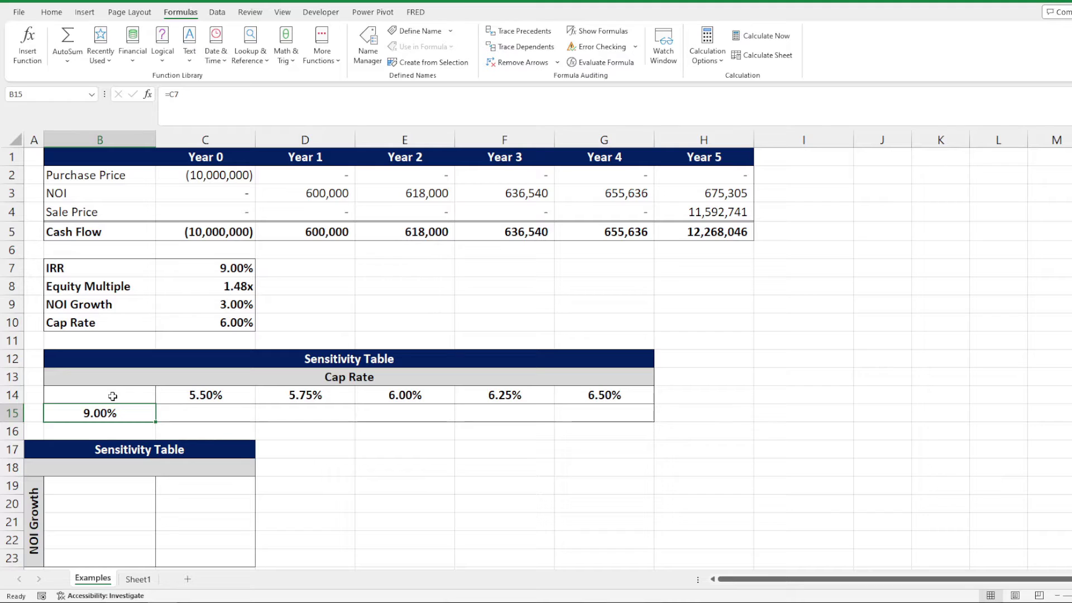
{"action": "left_click", "coordinate": [65, 397]}
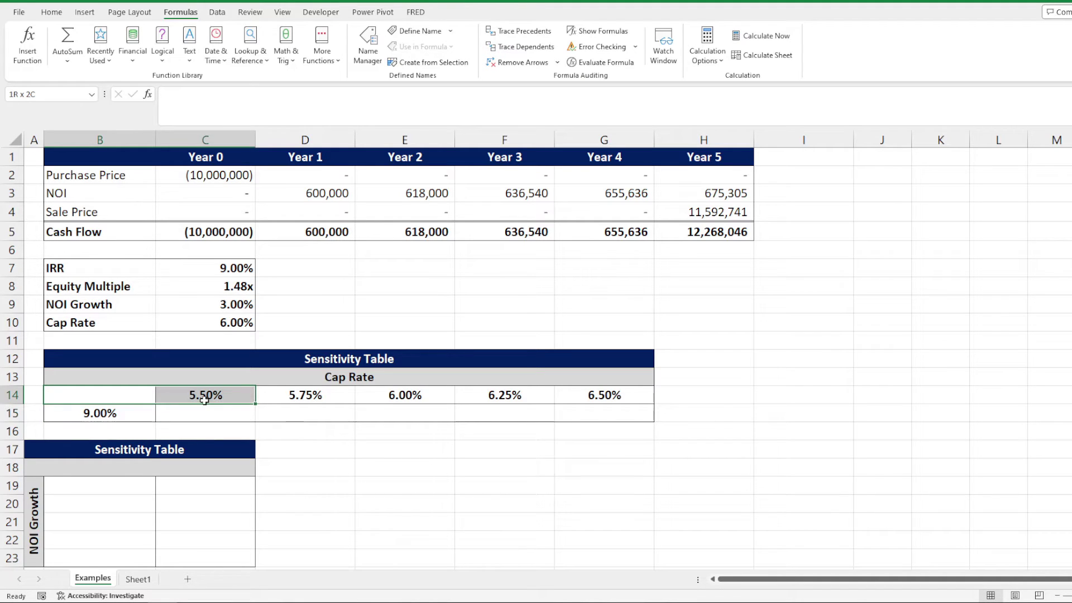
Run a Data Table on B14:G15 with row input C10, yielding IRRs 10.62% to 7.55%
{"action": "left_click_drag", "start_coordinate": [204, 400], "coordinate": [576, 413]}
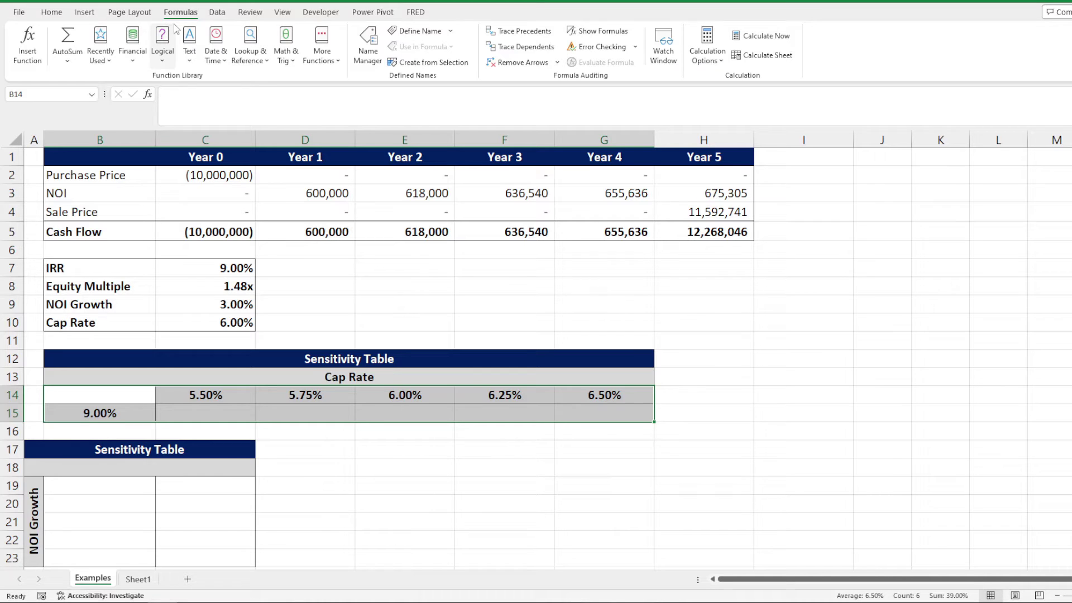
{"action": "left_click", "coordinate": [216, 12]}
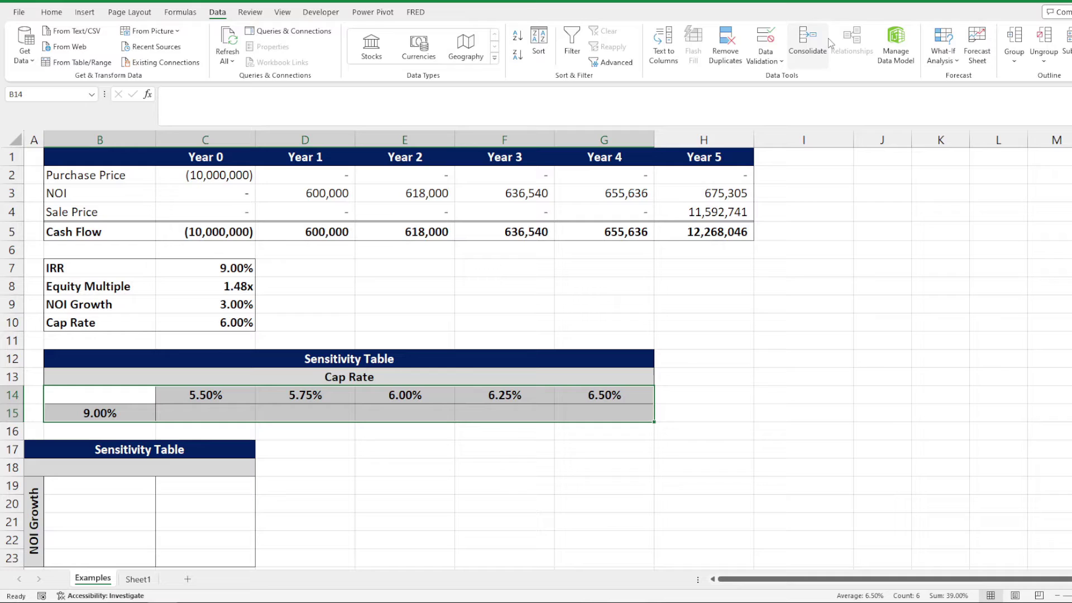
{"action": "left_click", "coordinate": [953, 67]}
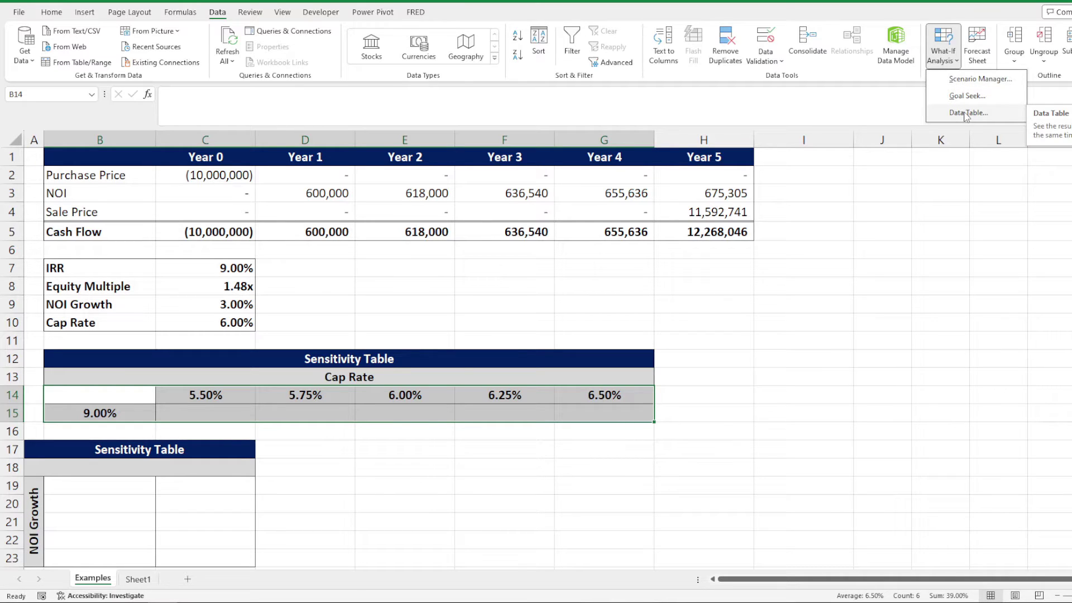
{"action": "left_click", "coordinate": [965, 113]}
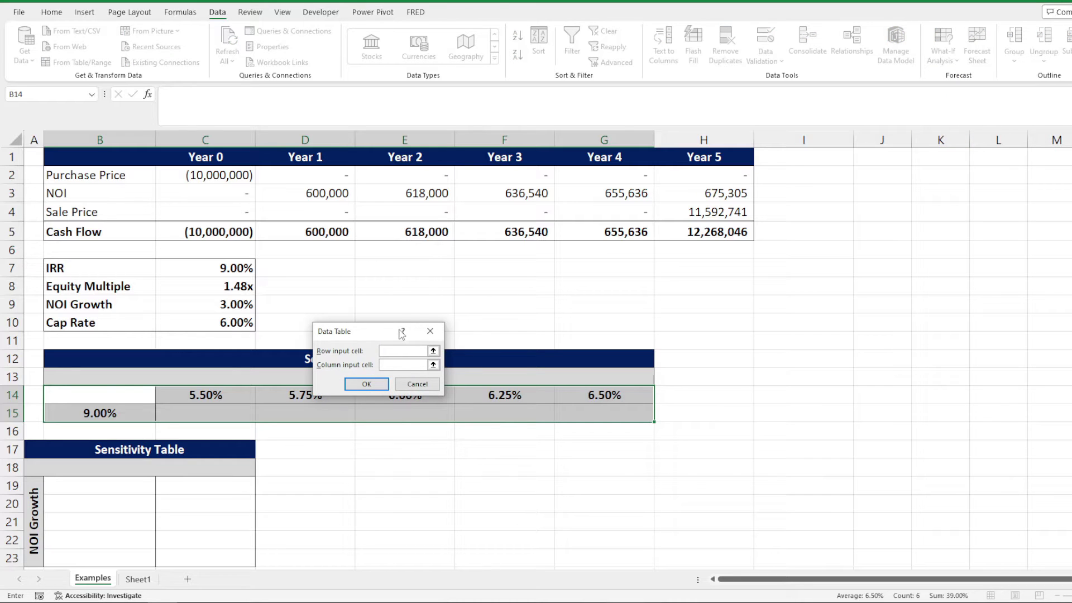
{"action": "left_click_drag", "start_coordinate": [371, 334], "coordinate": [390, 263]}
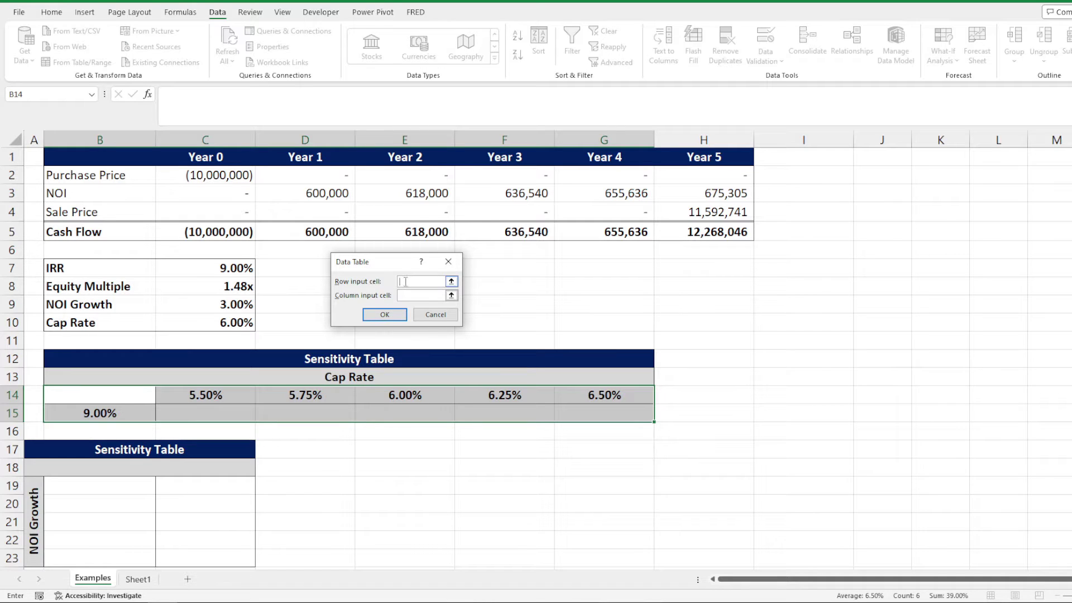
{"action": "left_click", "coordinate": [232, 325]}
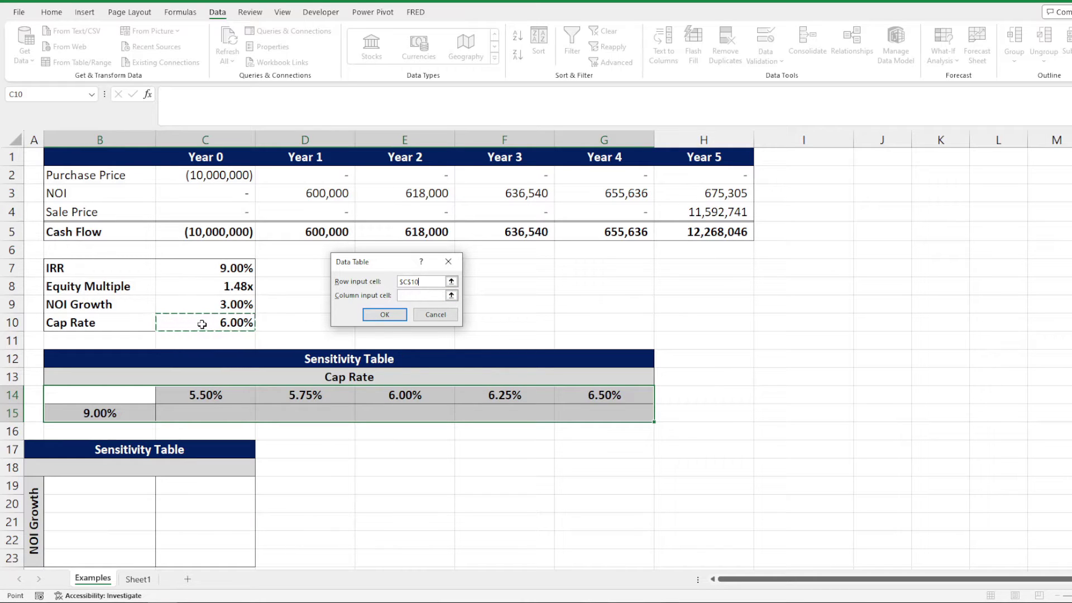
{"action": "left_click", "coordinate": [385, 314]}
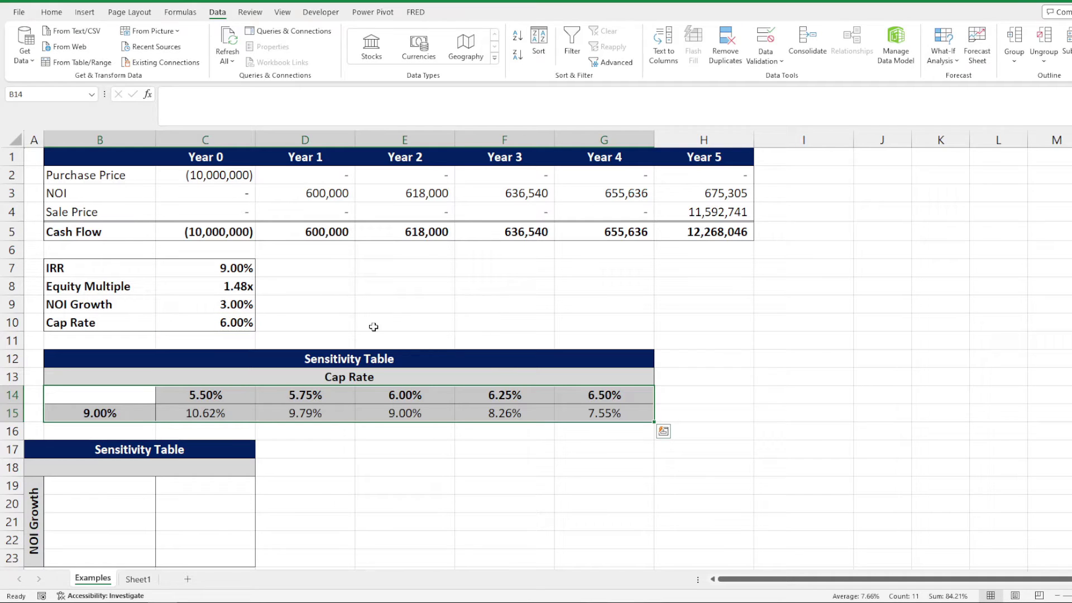
Set the cap rate in C10 to 5.50% and confirm the IRR matches the table's C15 result
{"action": "left_click", "coordinate": [210, 413]}
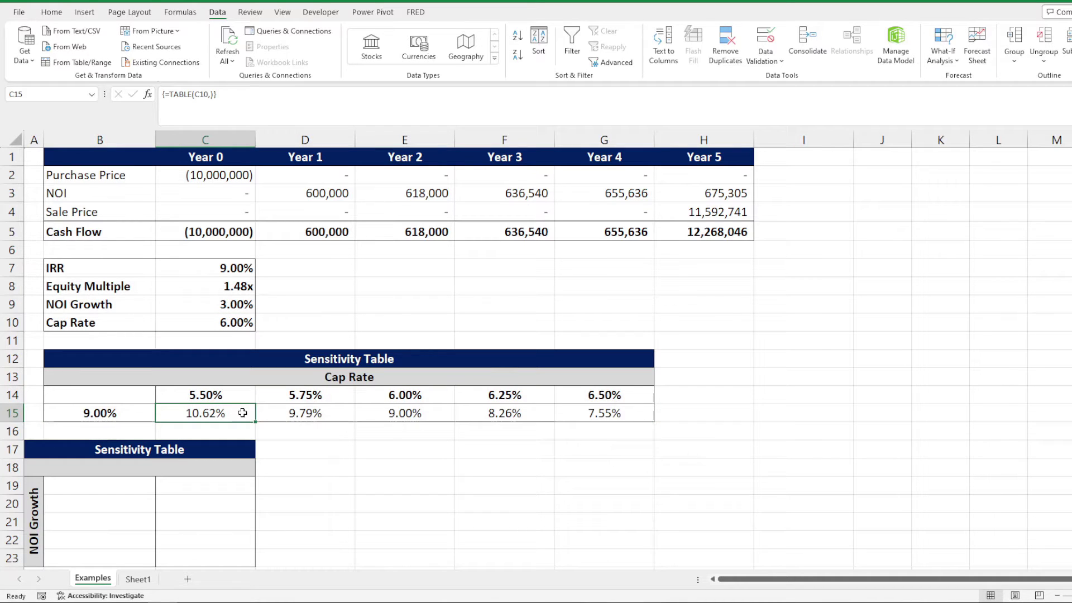
{"action": "left_click_drag", "start_coordinate": [243, 413], "coordinate": [581, 410]}
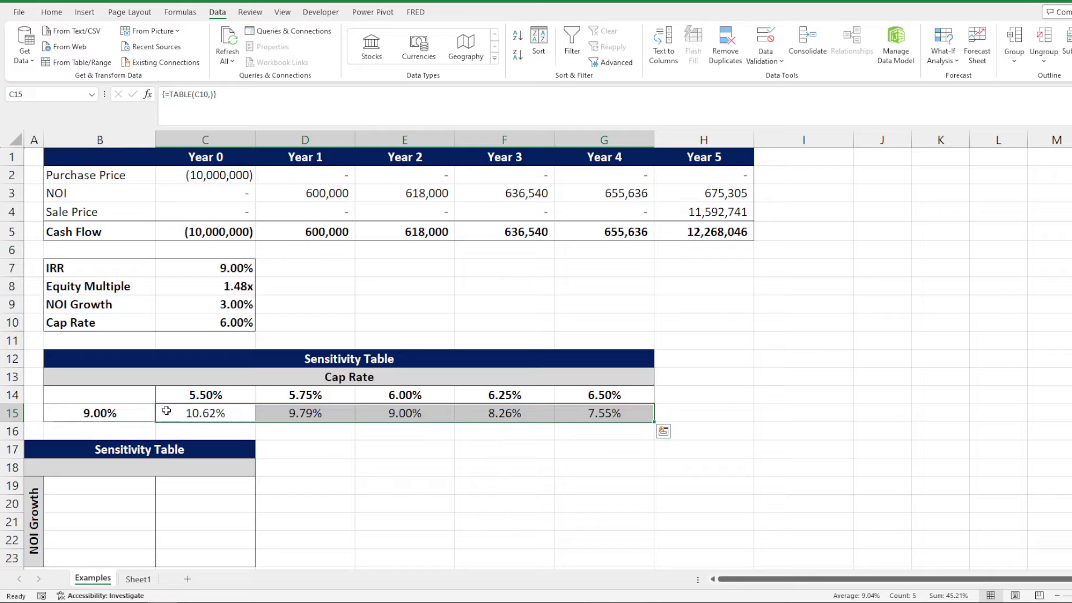
{"action": "left_click", "coordinate": [204, 394]}
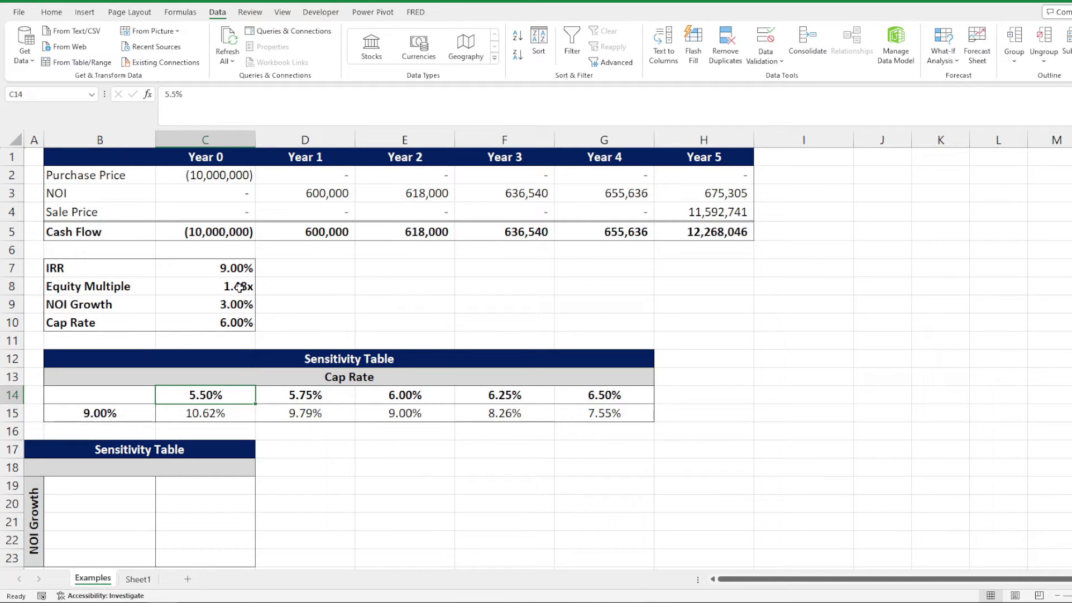
{"action": "left_click", "coordinate": [247, 324]}
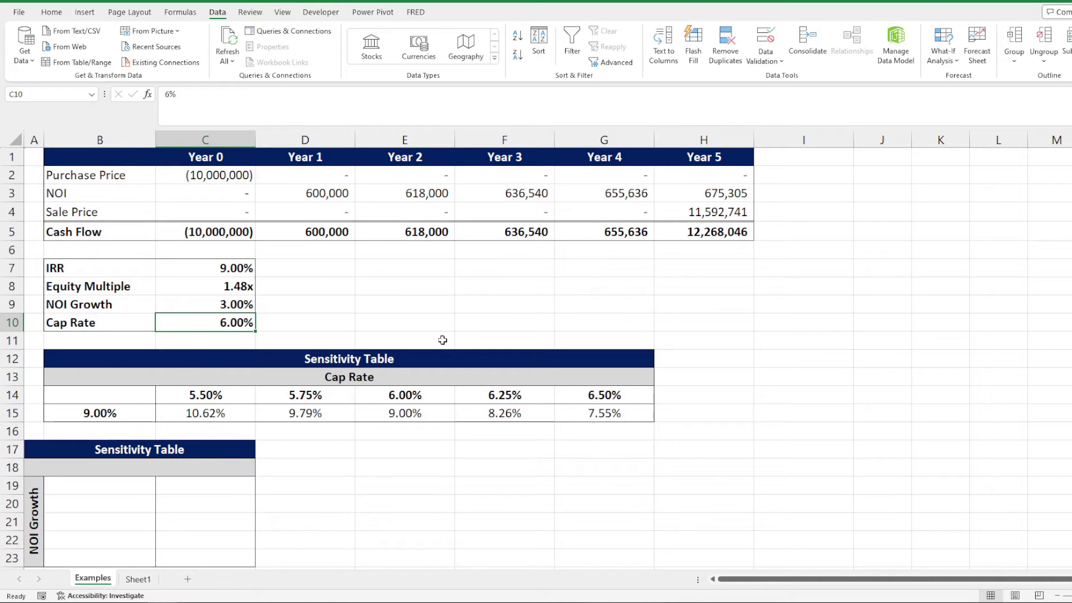
{"action": "type", "text": "5"}
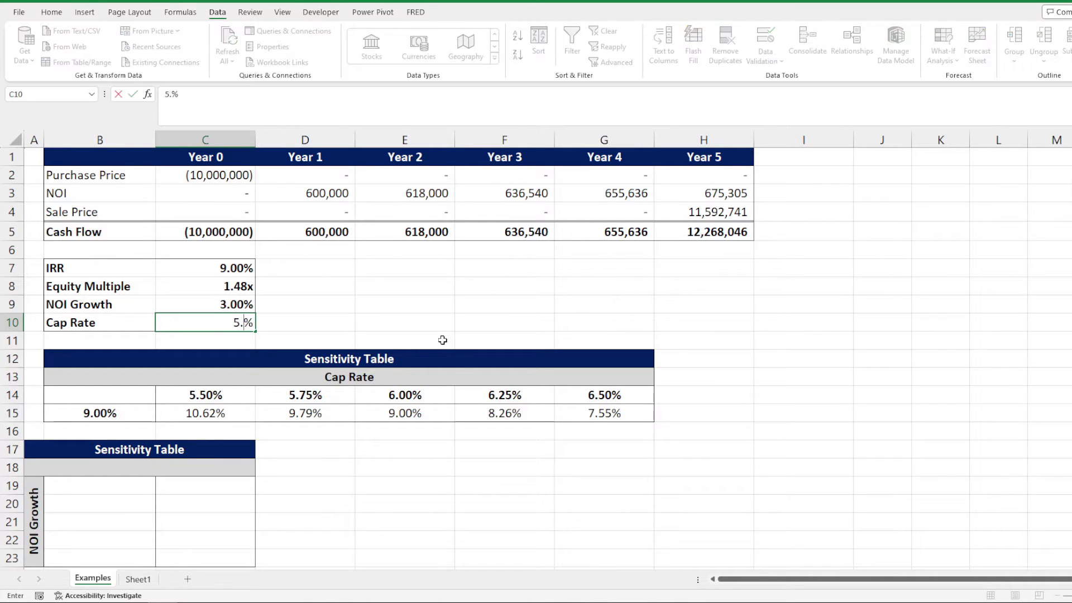
{"action": "type", "text": ".5"}
{"action": "key", "text": "Return"}
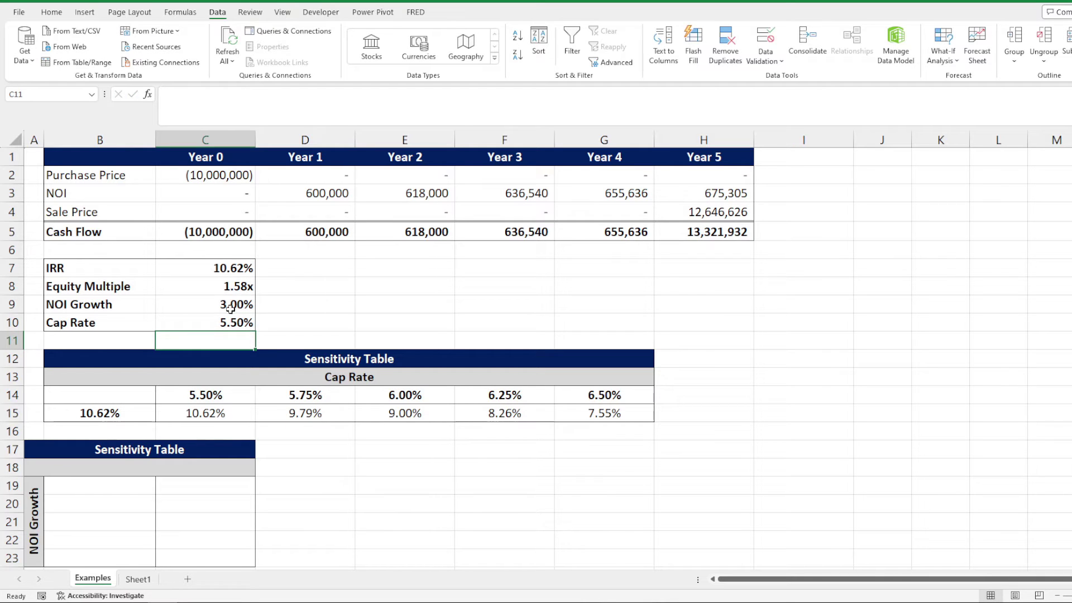
{"action": "left_click", "coordinate": [227, 270]}
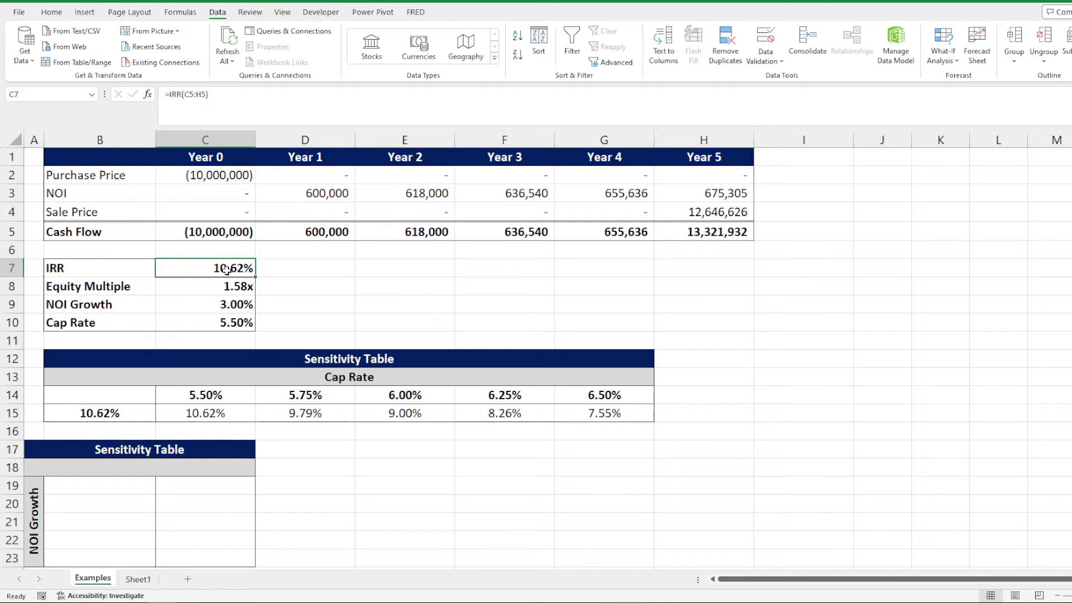
{"action": "left_click", "coordinate": [216, 413]}
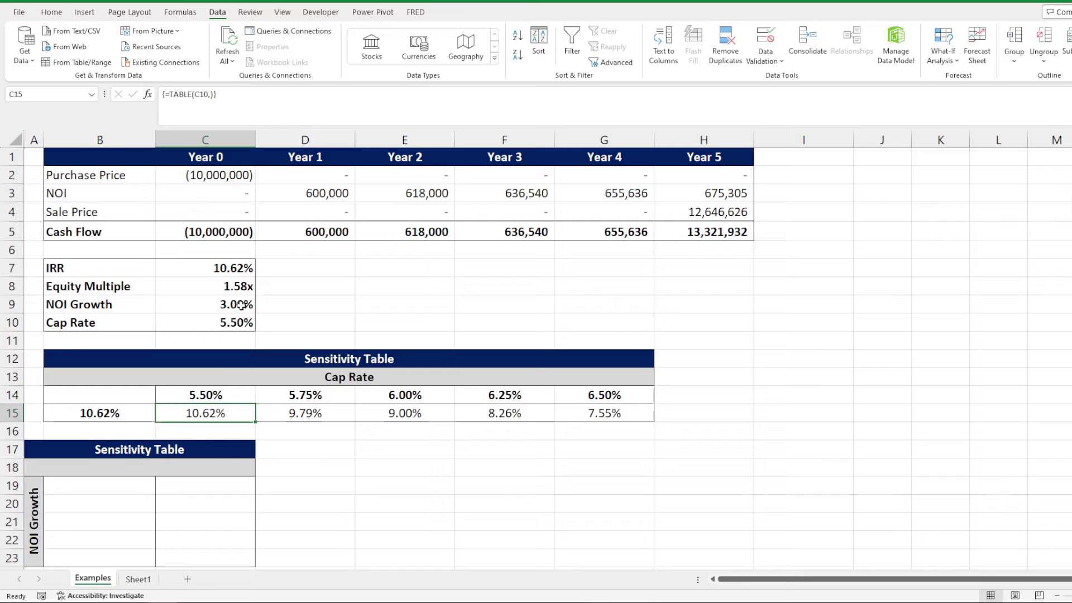
Set the cap rate to 6.50%, giving a 7.55% IRR that matches the table's G15 result
{"action": "left_click", "coordinate": [251, 325]}
{"action": "type", "text": "6.5%"}
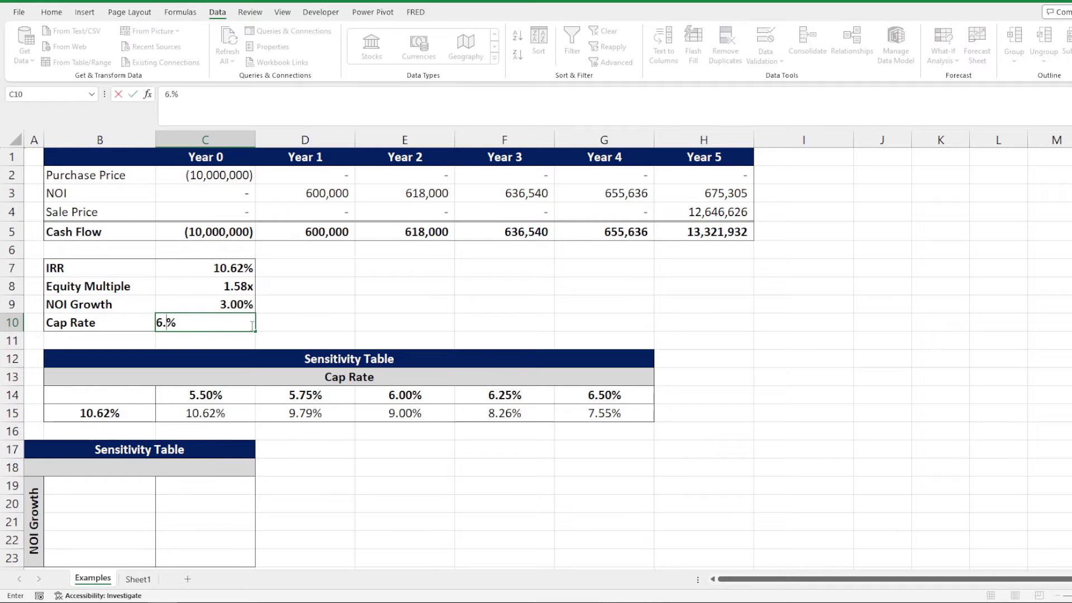
{"action": "key", "text": "Return"}
{"action": "left_click", "coordinate": [242, 268]}
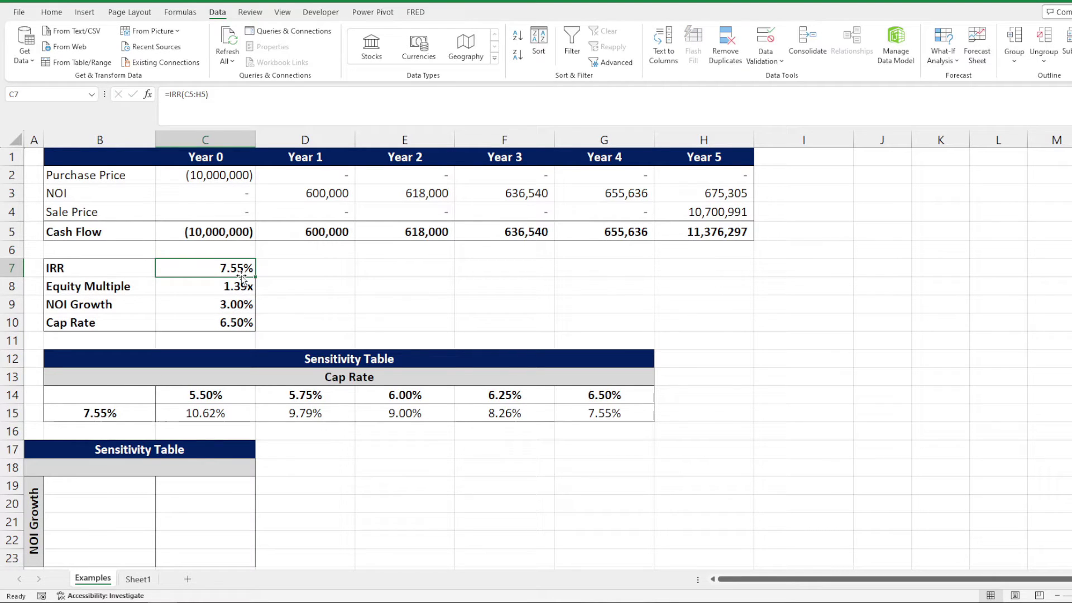
{"action": "left_click", "coordinate": [623, 415]}
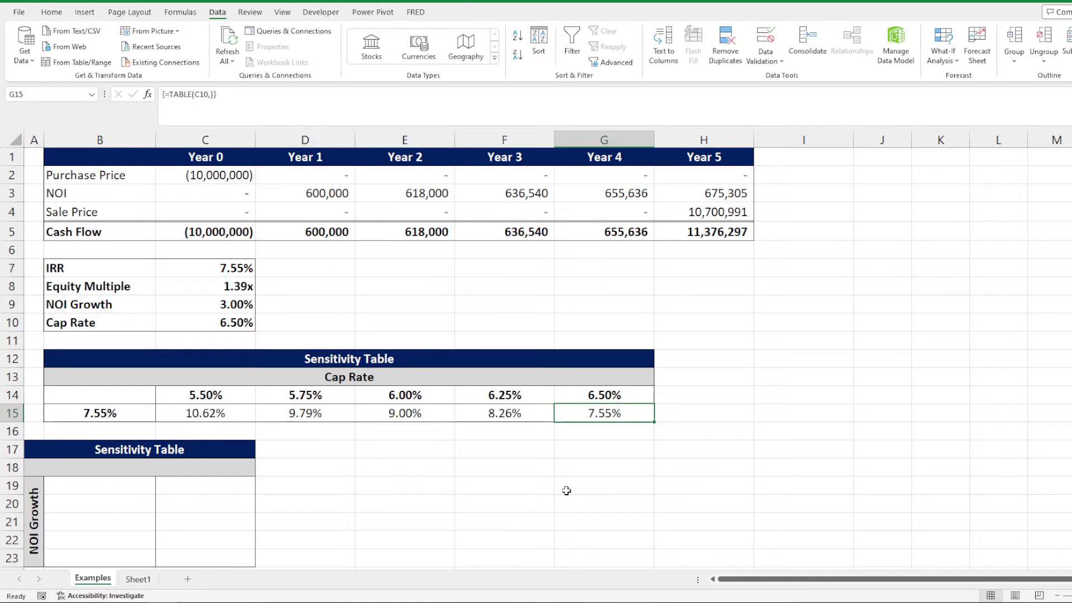
{"action": "scroll", "coordinate": [278, 393], "scroll_direction": "down", "scroll_amount": 2}
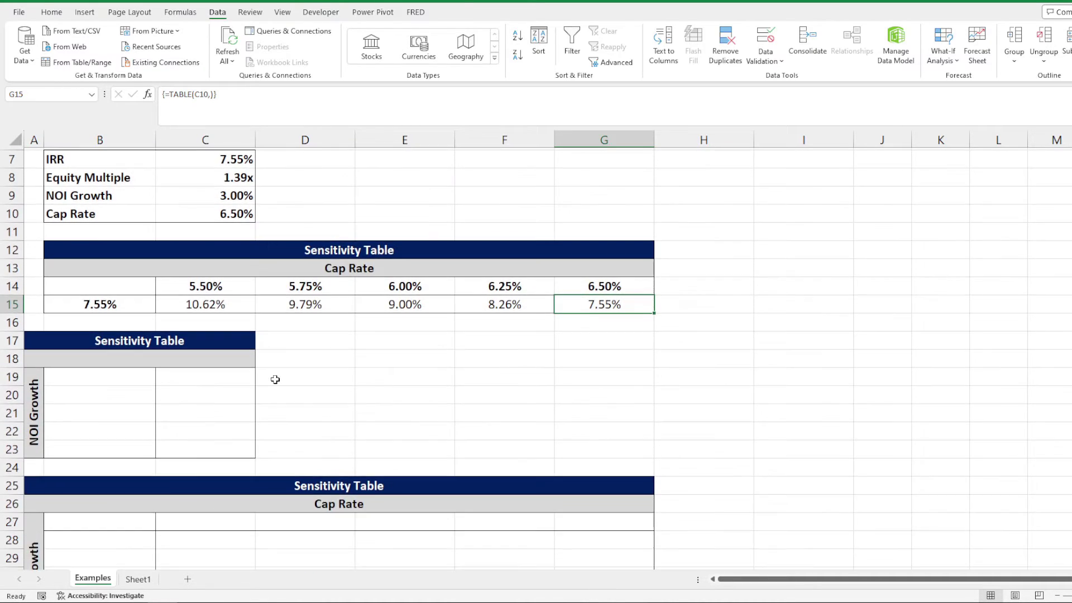
{"action": "scroll", "coordinate": [275, 379], "scroll_direction": "up", "scroll_amount": 2}
Link the middle growth row B21 to NOI Growth in C9 so it shows 3.00%
{"action": "left_click", "coordinate": [147, 450]}
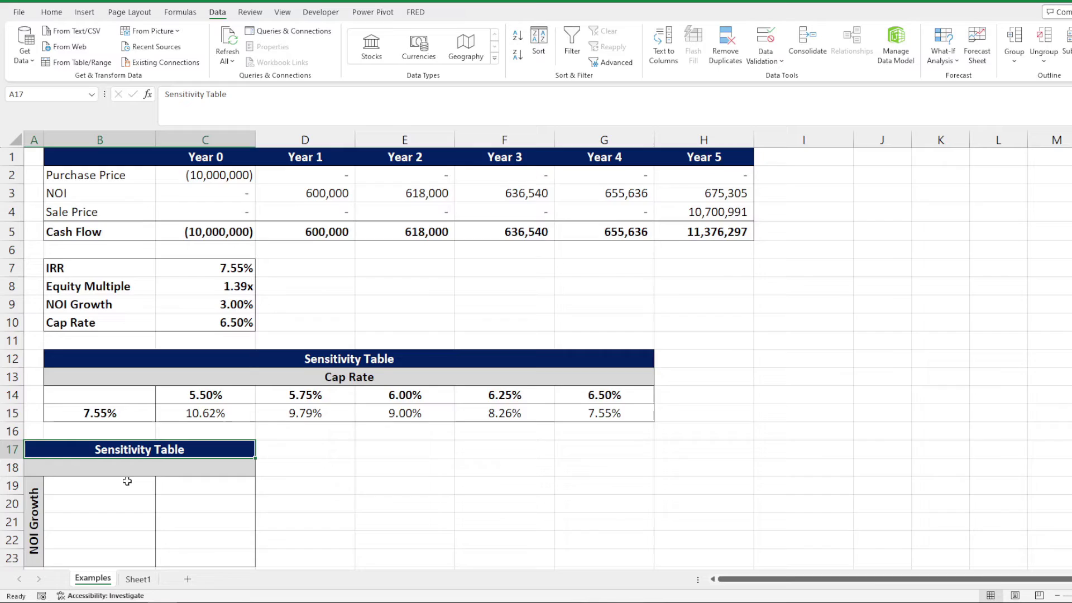
{"action": "scroll", "coordinate": [126, 481], "scroll_direction": "down", "scroll_amount": 1}
{"action": "left_click", "coordinate": [114, 263]}
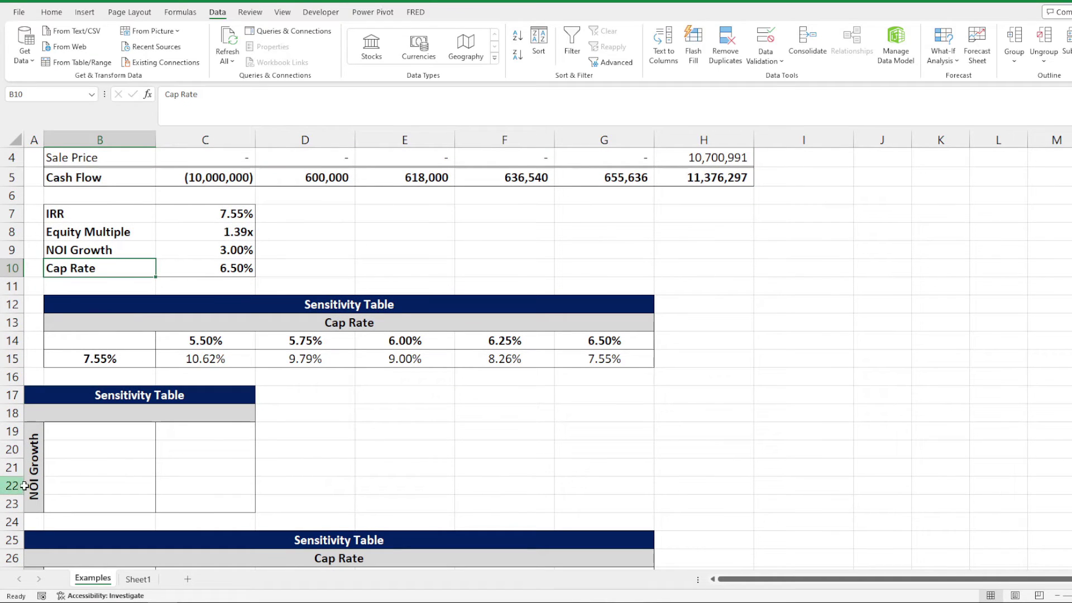
{"action": "left_click", "coordinate": [36, 469]}
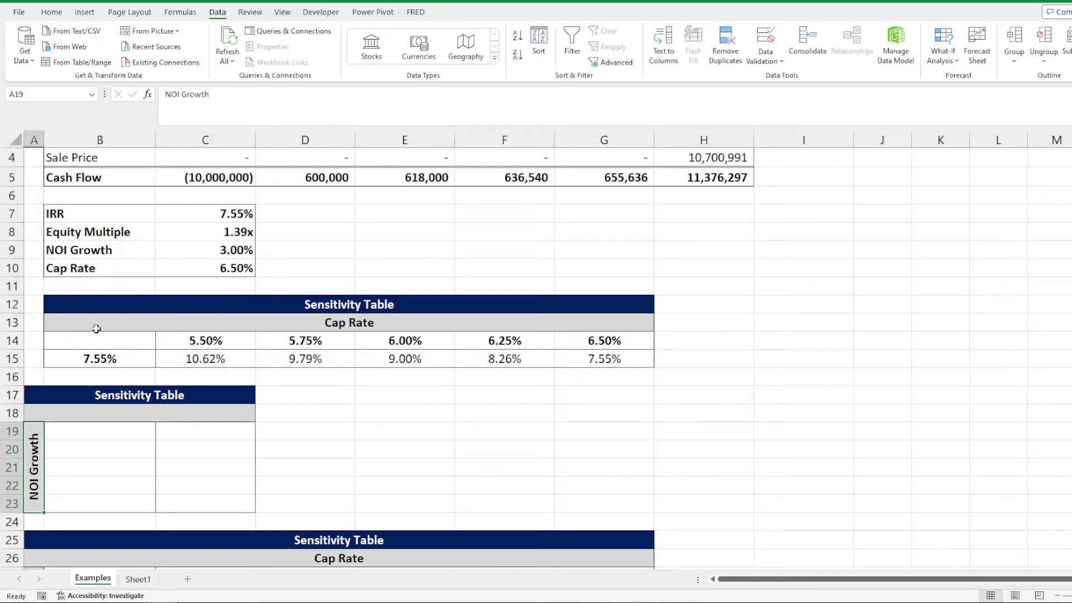
{"action": "left_click", "coordinate": [87, 467]}
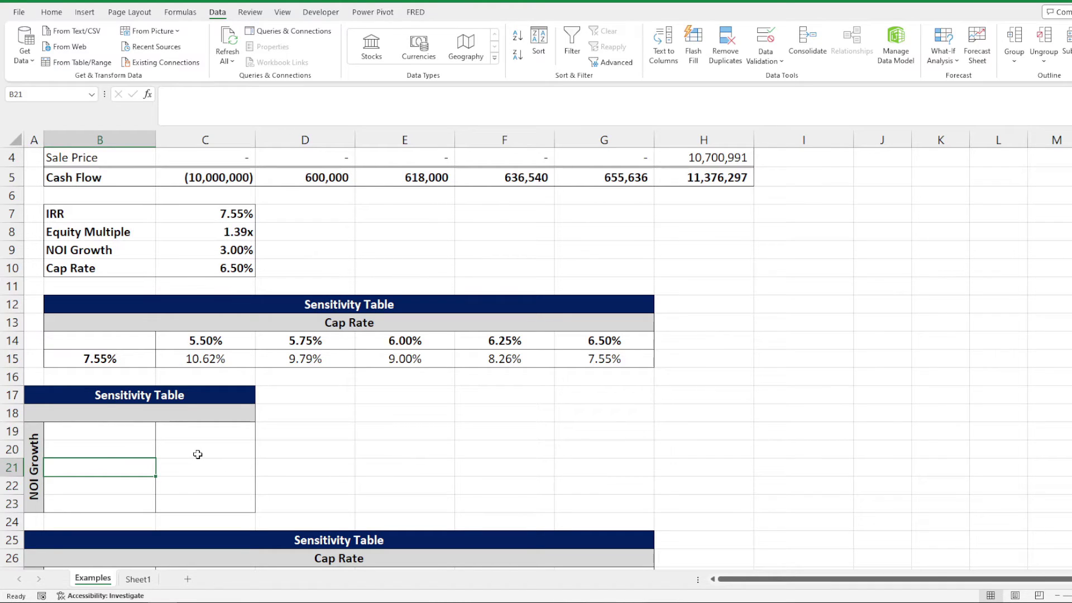
{"action": "type", "text": "=C9"}
{"action": "key", "text": "Return"}
{"action": "key", "text": "Up"}
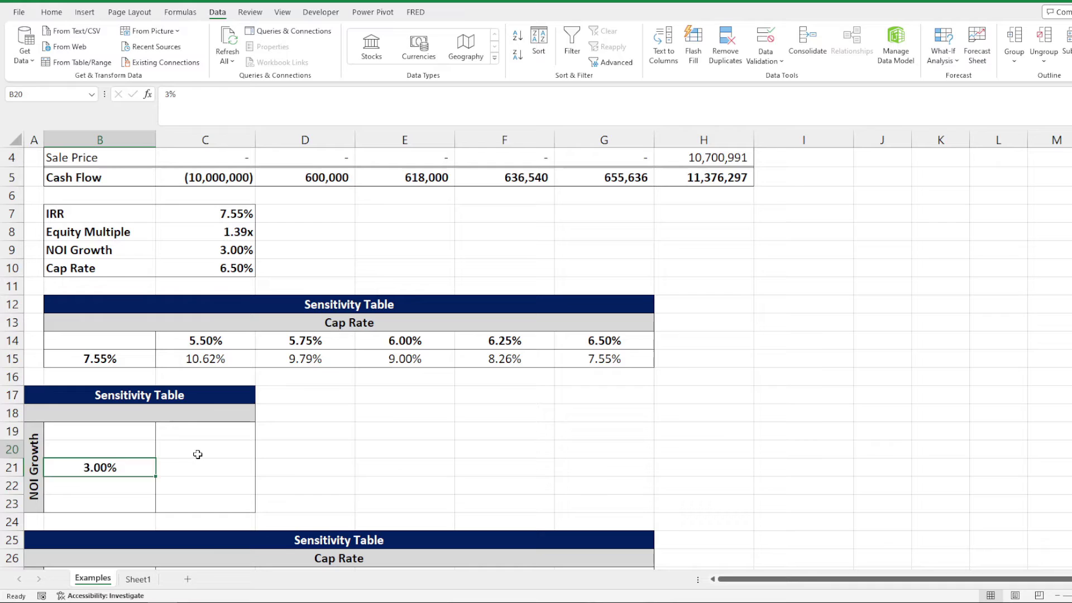
Enter growth rates 2.00%, 2.50%, 3.50% and 4.00% in B19, B20, B22 and B23
{"action": "key", "text": "Up"}
{"action": "key", "text": "Up"}
{"action": "type", "text": "2%"}
{"action": "key", "text": "Return"}
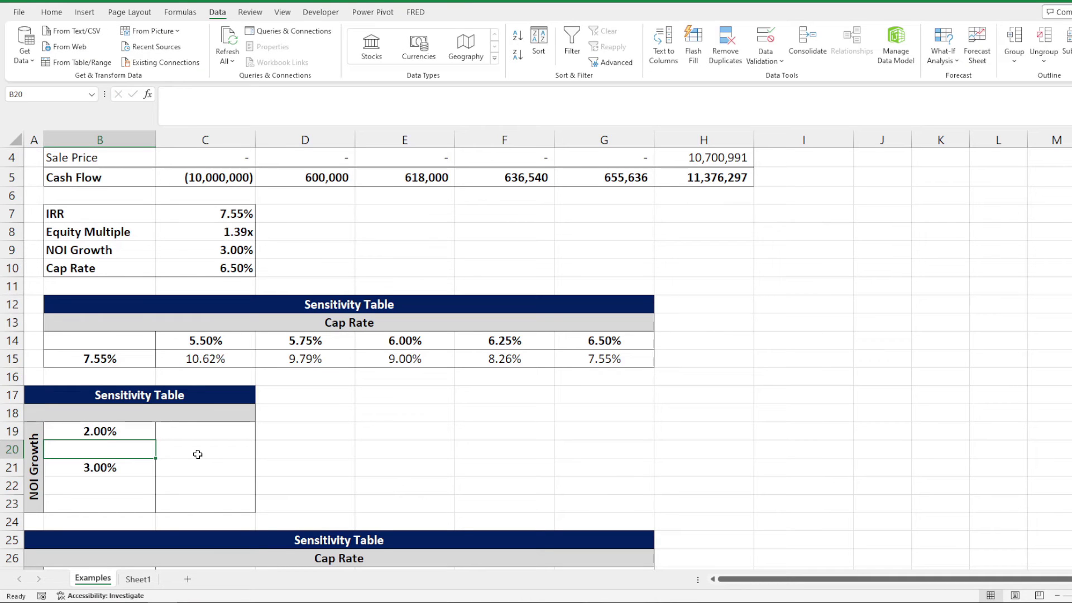
{"action": "type", "text": "2.5"}
{"action": "key", "text": "Return"}
{"action": "key", "text": "Down"}
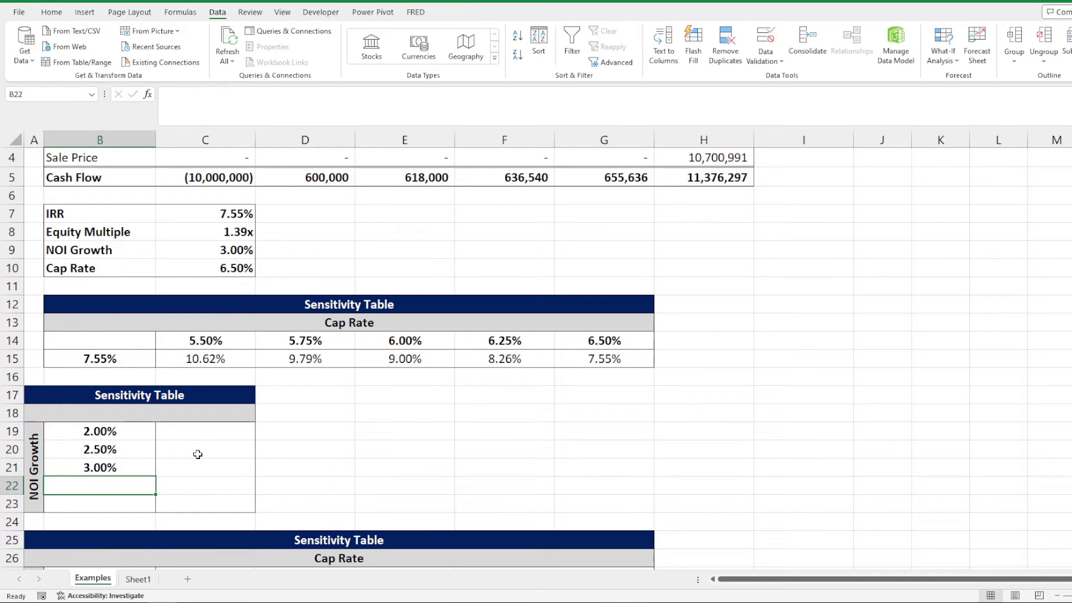
{"action": "type", "text": "3.5"}
{"action": "key", "text": "Return"}
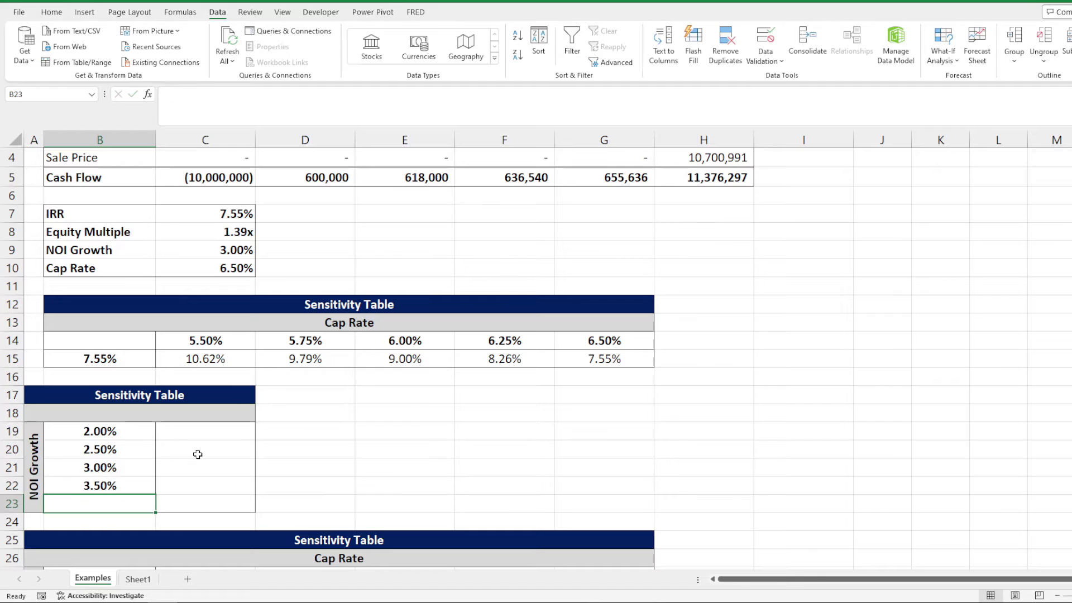
{"action": "type", "text": "4"}
{"action": "key", "text": "Return"}
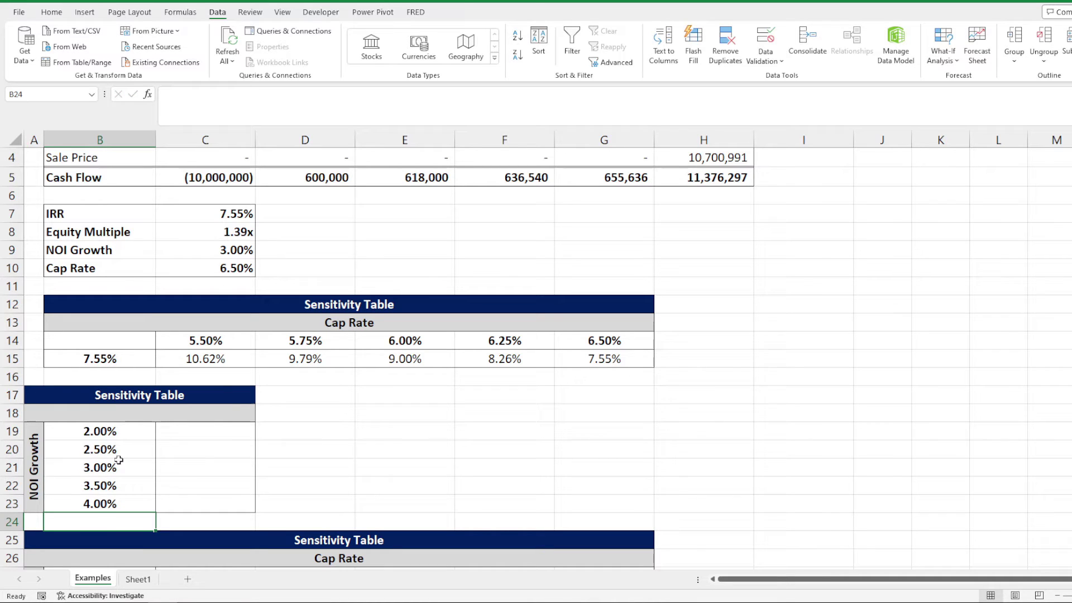
{"action": "left_click", "coordinate": [110, 502]}
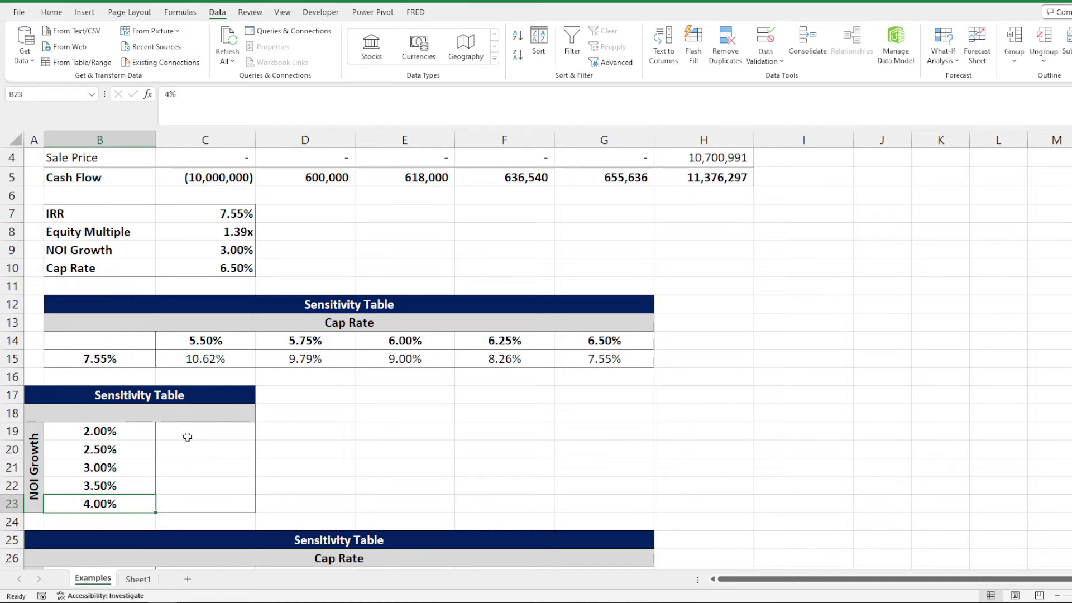
Review the empty results column and the first table's header and IRR-linked output cell
{"action": "left_click_drag", "start_coordinate": [189, 431], "coordinate": [208, 502]}
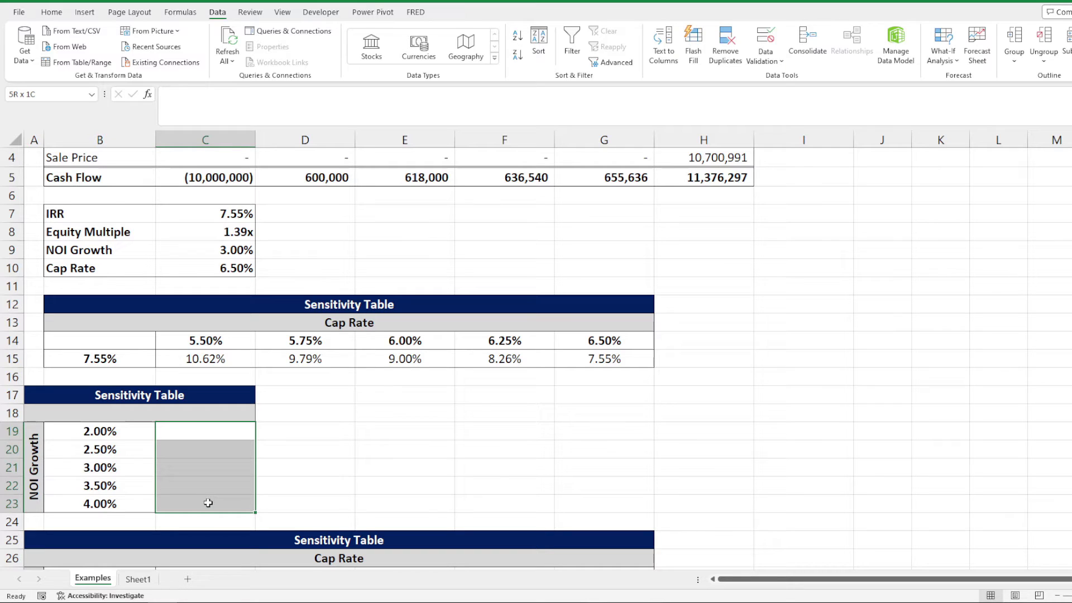
{"action": "left_click", "coordinate": [137, 429]}
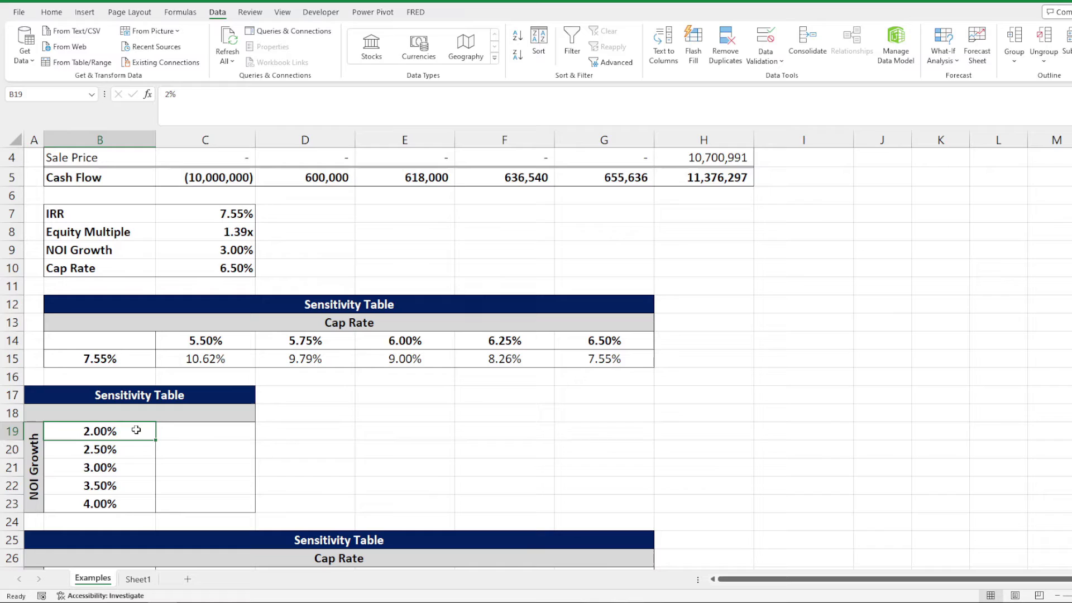
{"action": "left_click", "coordinate": [225, 341]}
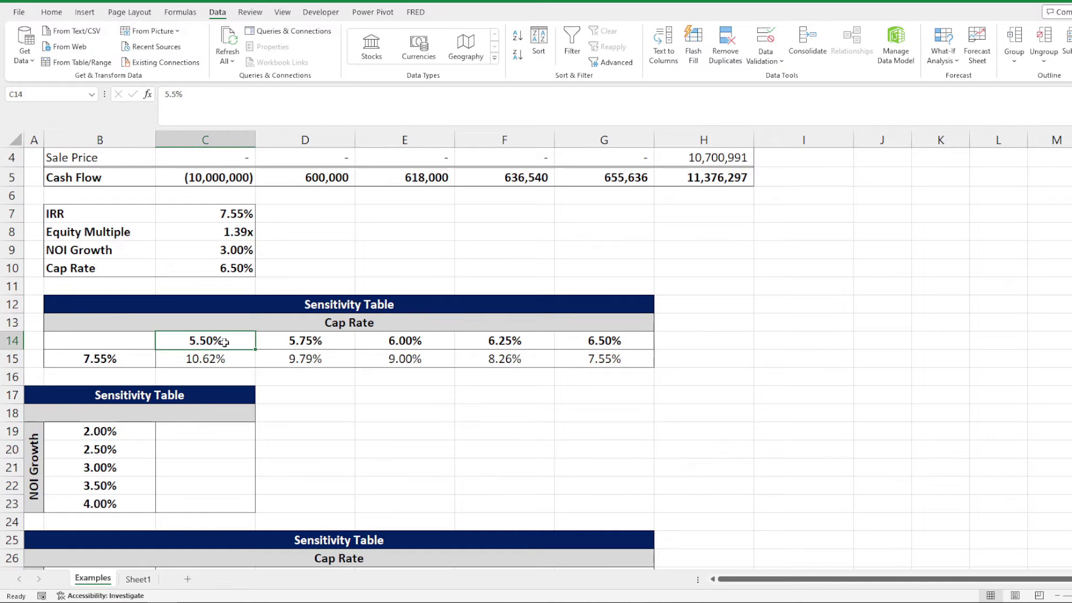
{"action": "key", "text": "Left"}
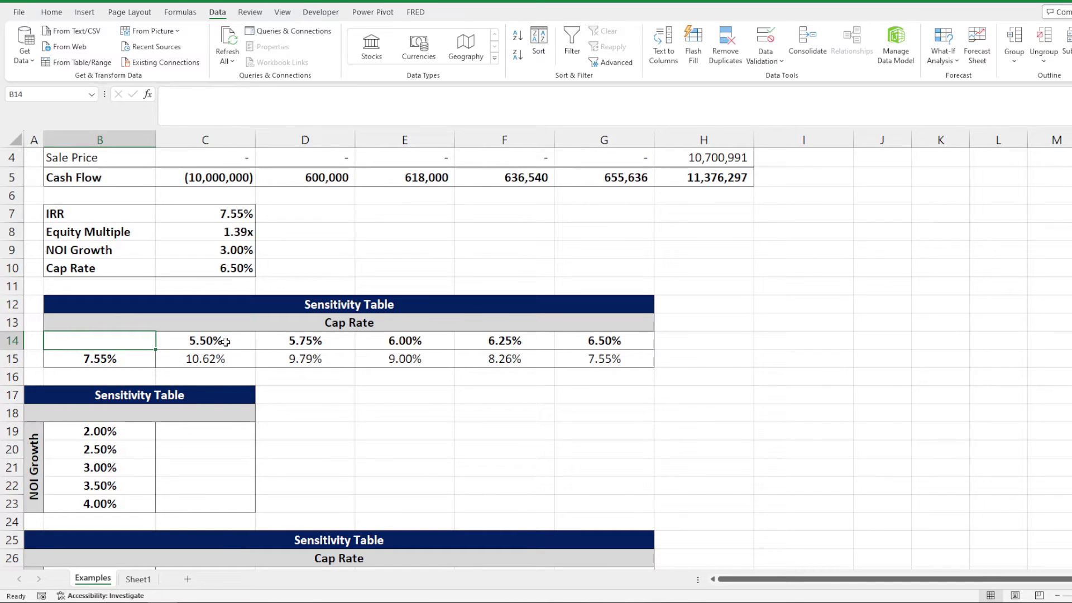
{"action": "key", "text": "Down"}
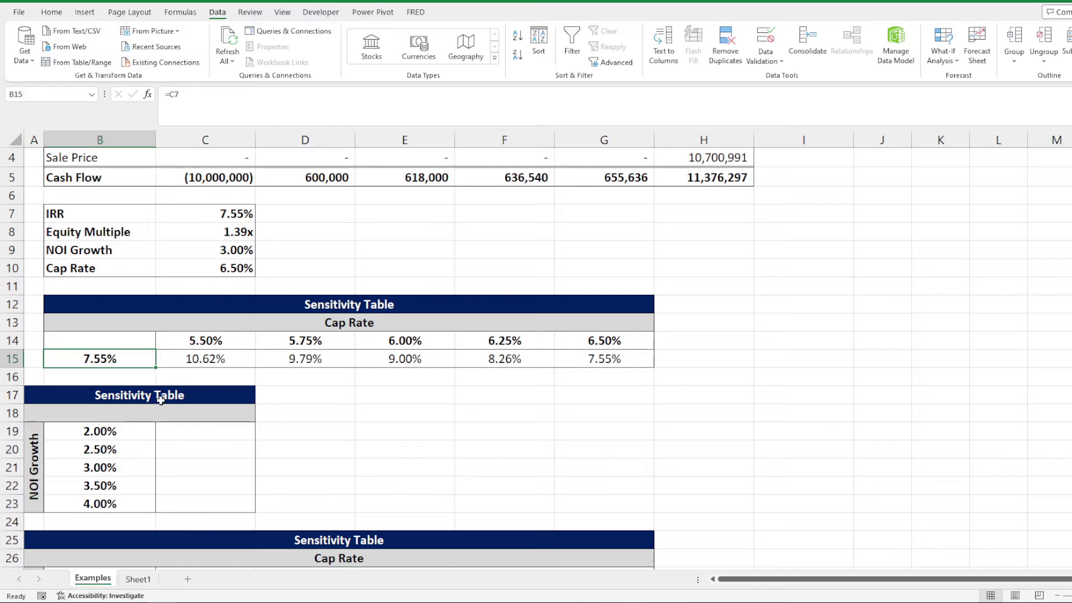
{"action": "left_click", "coordinate": [210, 341]}
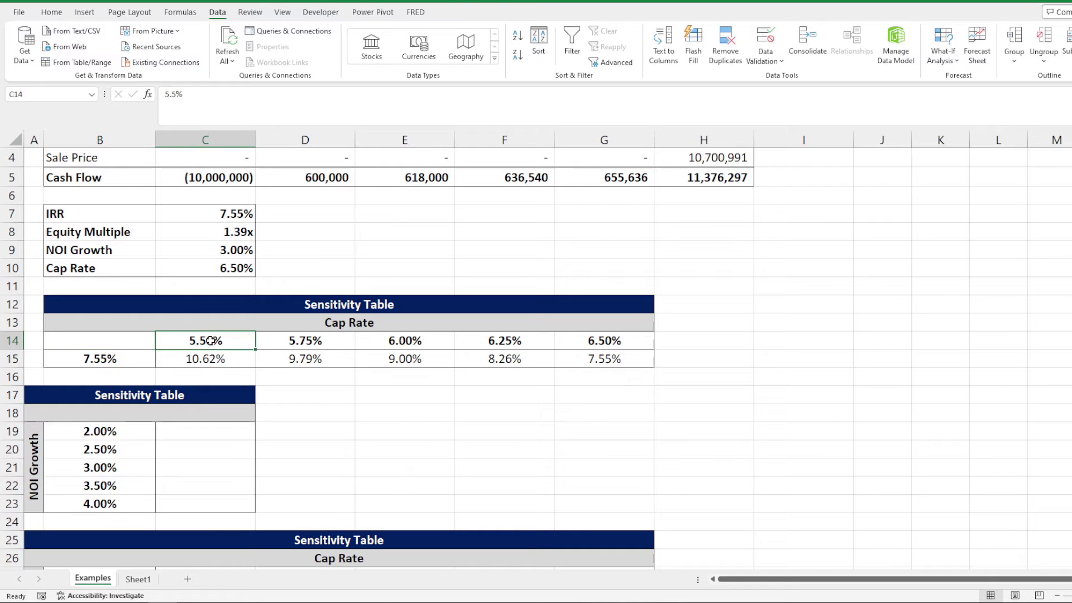
Link the cell above the results column to the Equity Multiple in C8
{"action": "left_click", "coordinate": [94, 430]}
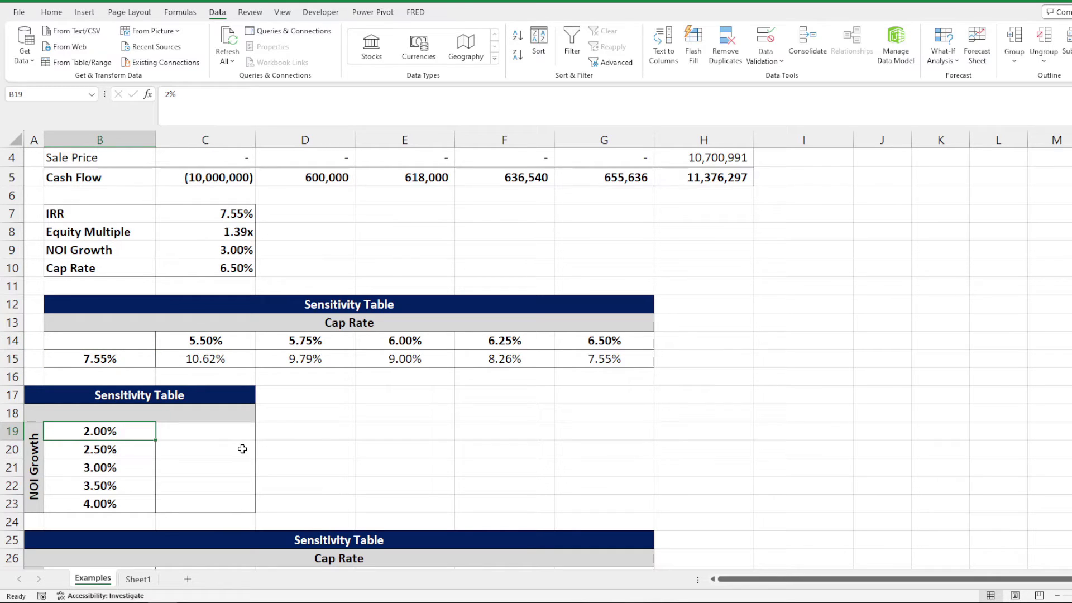
{"action": "key", "text": "Up"}
{"action": "key", "text": "Right"}
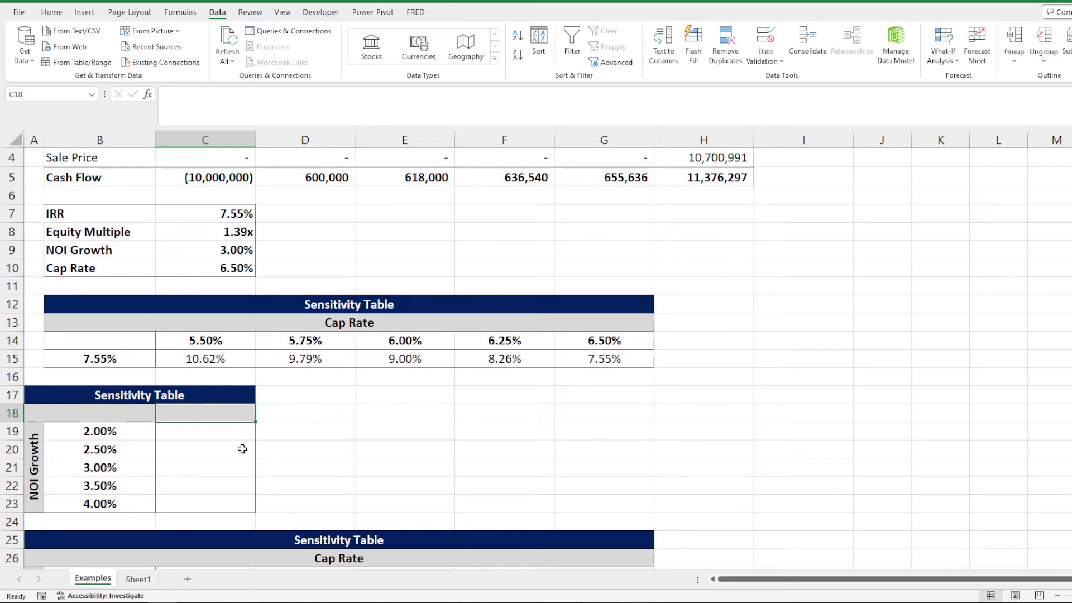
{"action": "type", "text": "="}
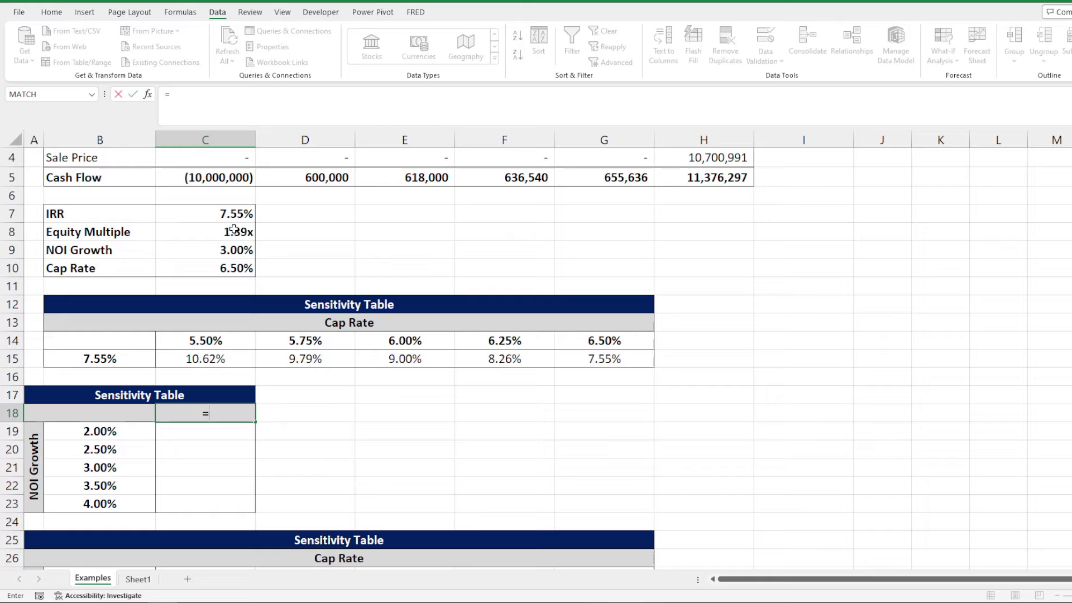
{"action": "left_click", "coordinate": [235, 230]}
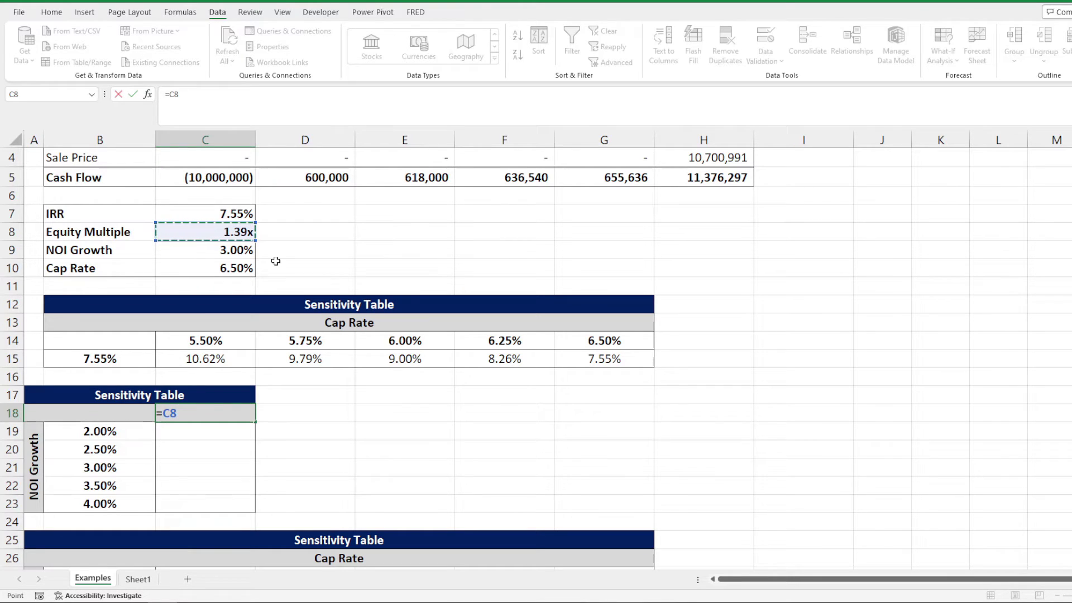
{"action": "key", "text": "Return"}
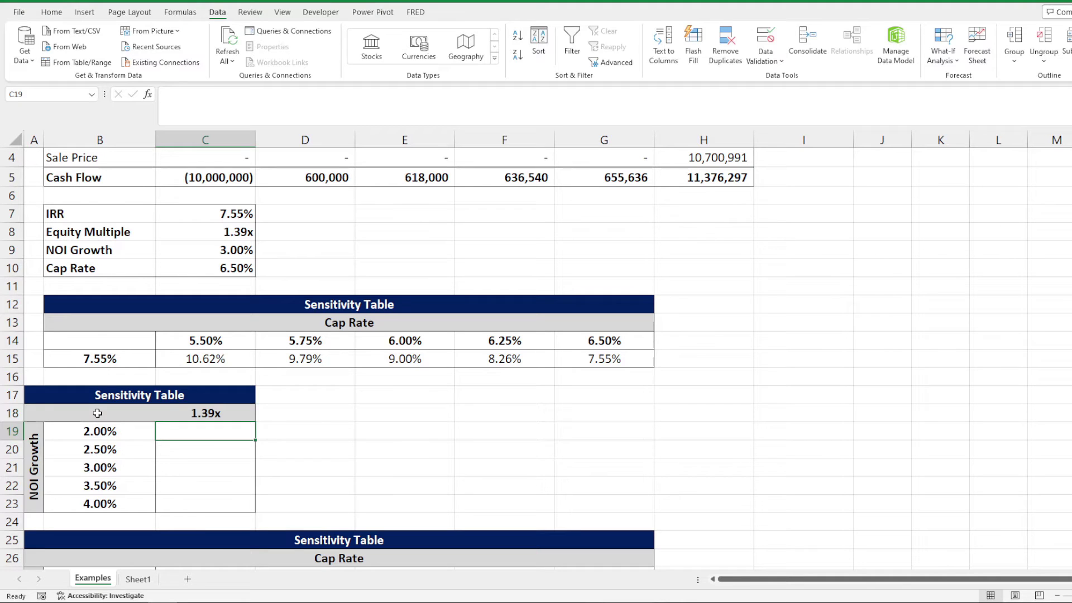
Run a Data Table on B18:C23 with column input C9, giving multiples 1.33x to 1.45x
{"action": "left_click_drag", "start_coordinate": [97, 412], "coordinate": [184, 498]}
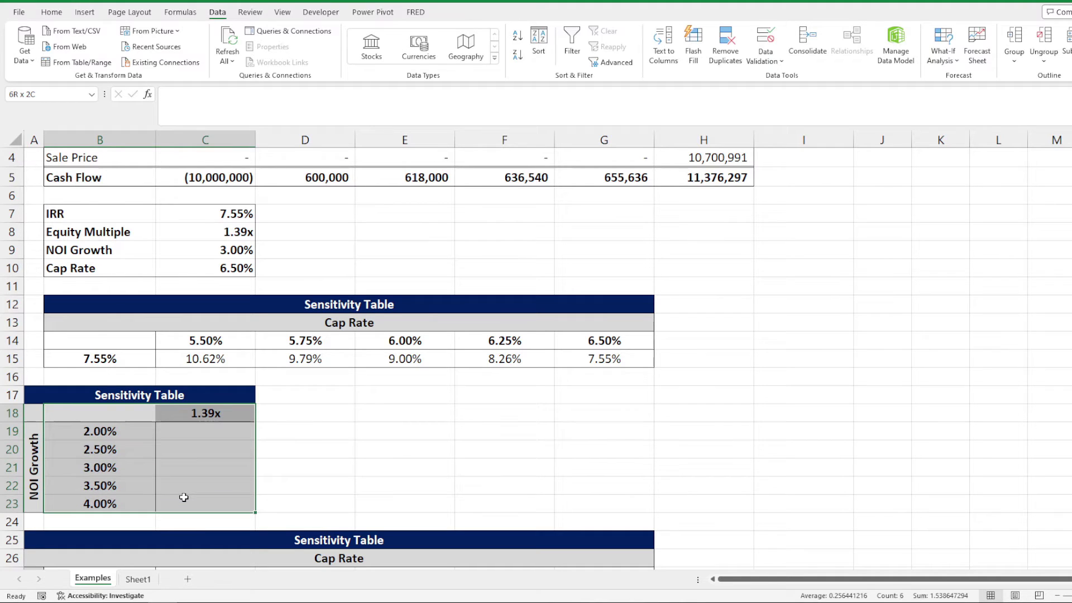
{"action": "left_click_drag", "start_coordinate": [103, 414], "coordinate": [171, 503]}
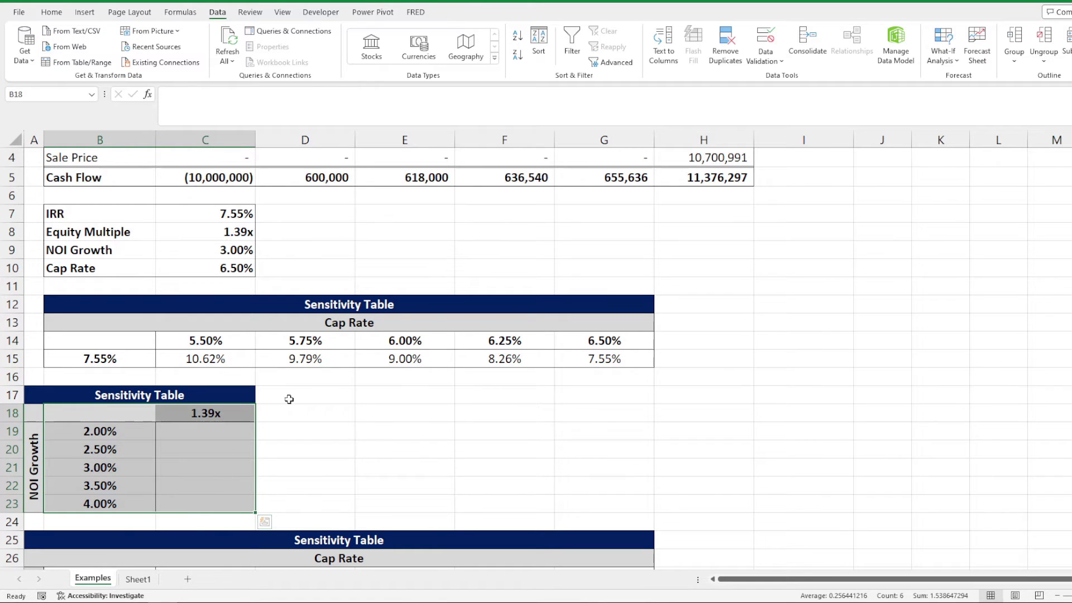
{"action": "left_click", "coordinate": [947, 67]}
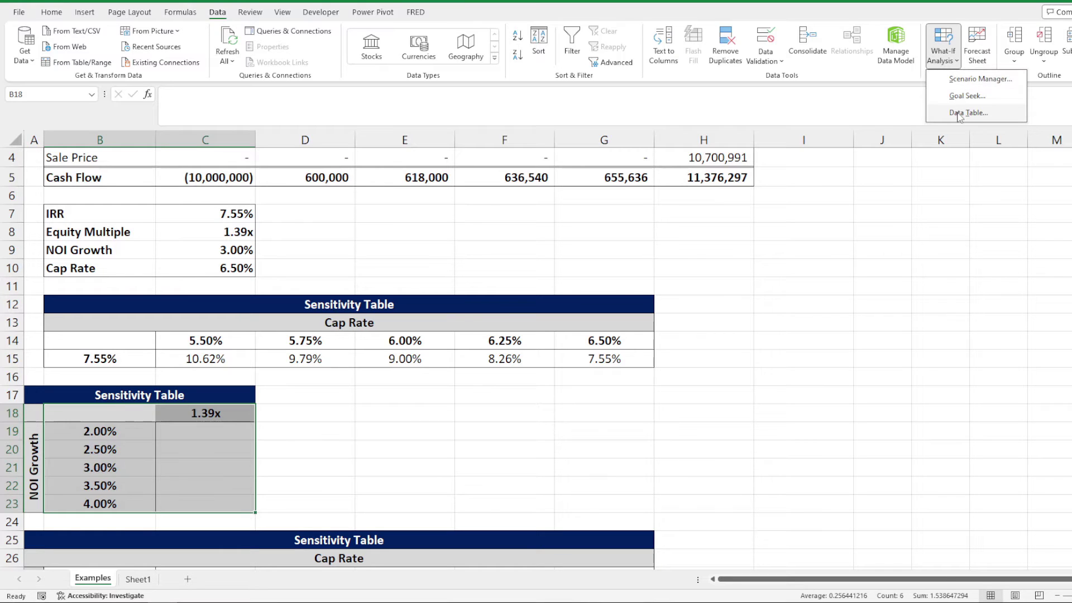
{"action": "left_click", "coordinate": [960, 113]}
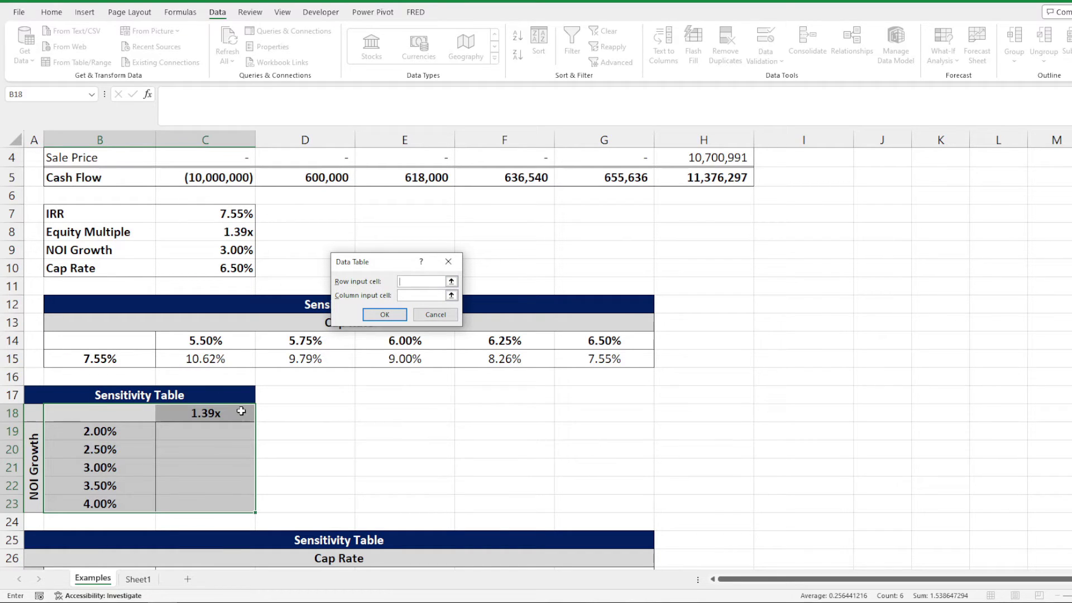
{"action": "left_click", "coordinate": [406, 297]}
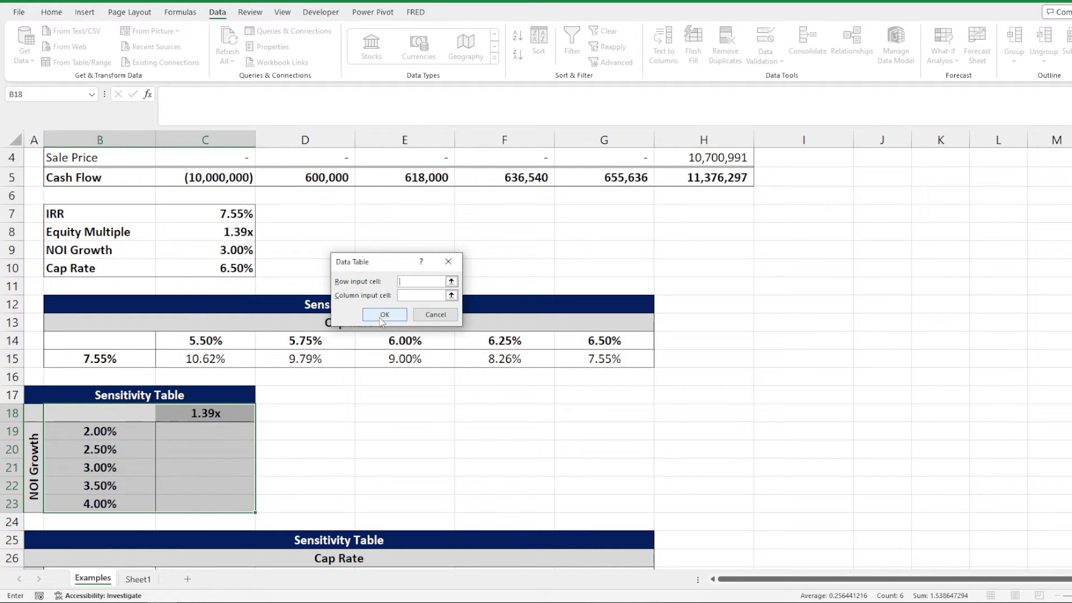
{"action": "left_click", "coordinate": [407, 295]}
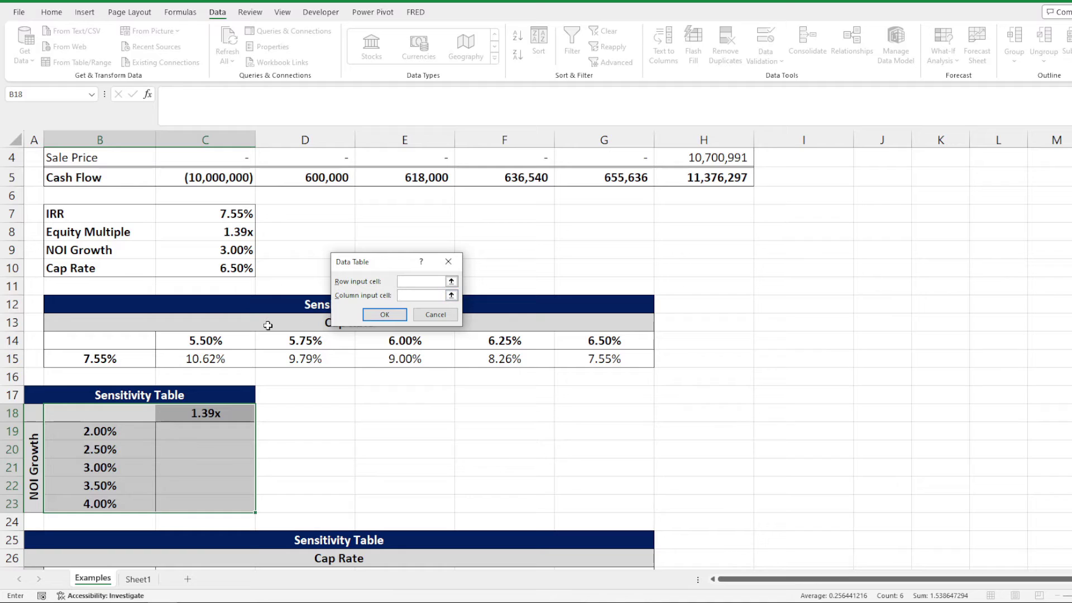
{"action": "left_click", "coordinate": [250, 254]}
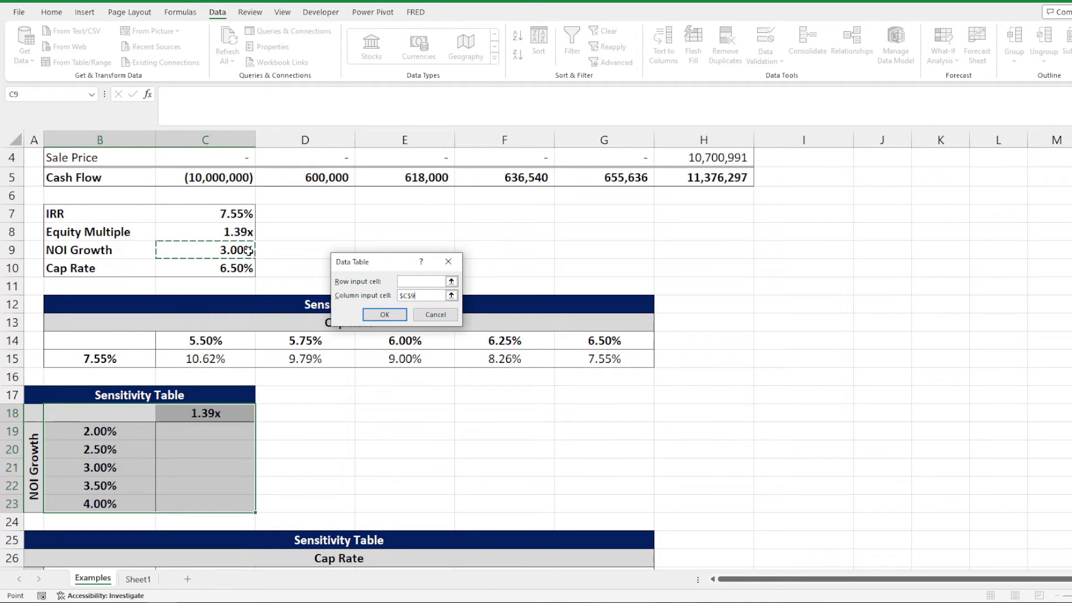
{"action": "left_click", "coordinate": [384, 318]}
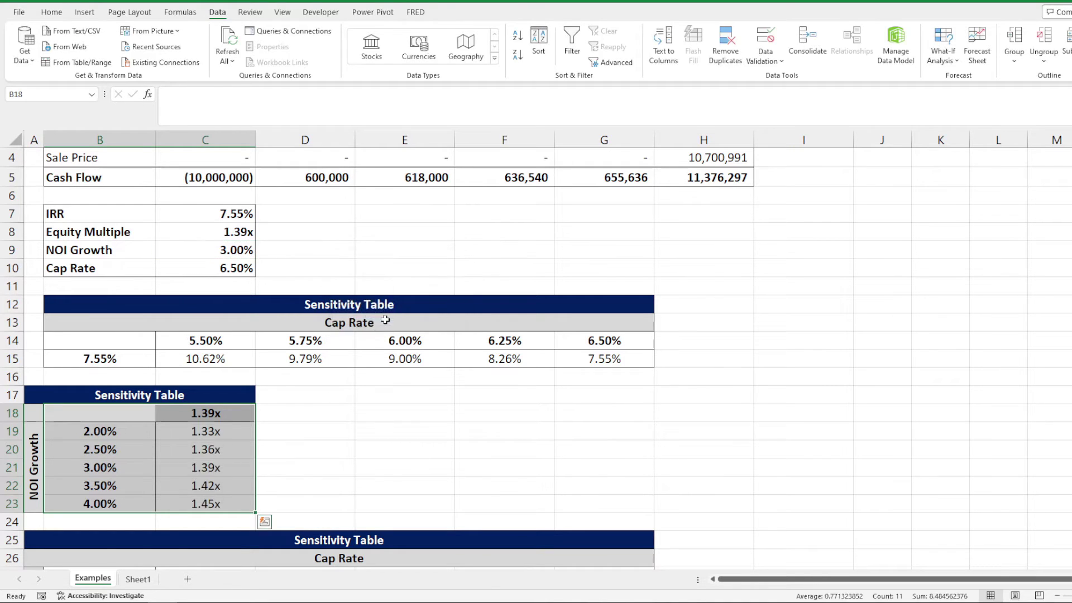
Set NOI Growth in C9 to 2.00% and confirm the multiple matches the table's 2.00% row
{"action": "left_click", "coordinate": [213, 411]}
{"action": "left_click", "coordinate": [206, 464]}
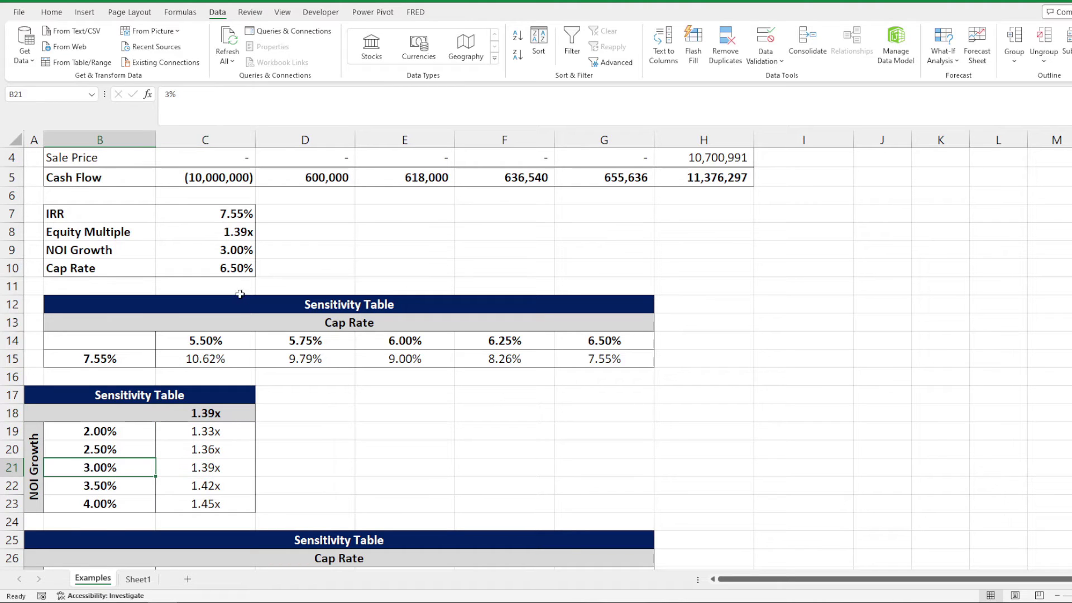
{"action": "left_click", "coordinate": [241, 253]}
{"action": "scroll", "coordinate": [242, 255], "scroll_direction": "up", "scroll_amount": 1}
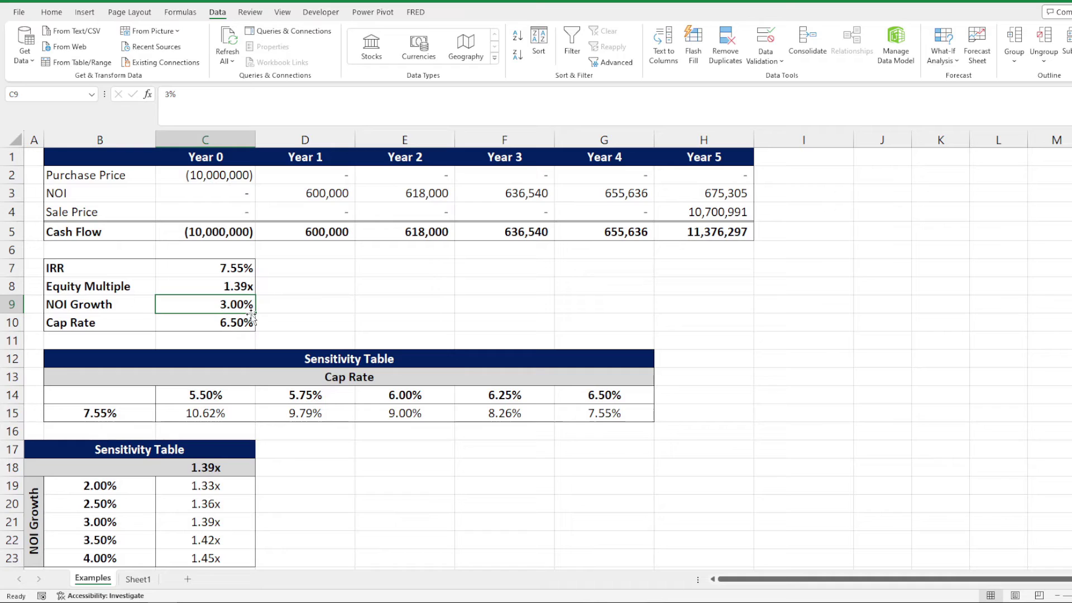
{"action": "left_click", "coordinate": [221, 291]}
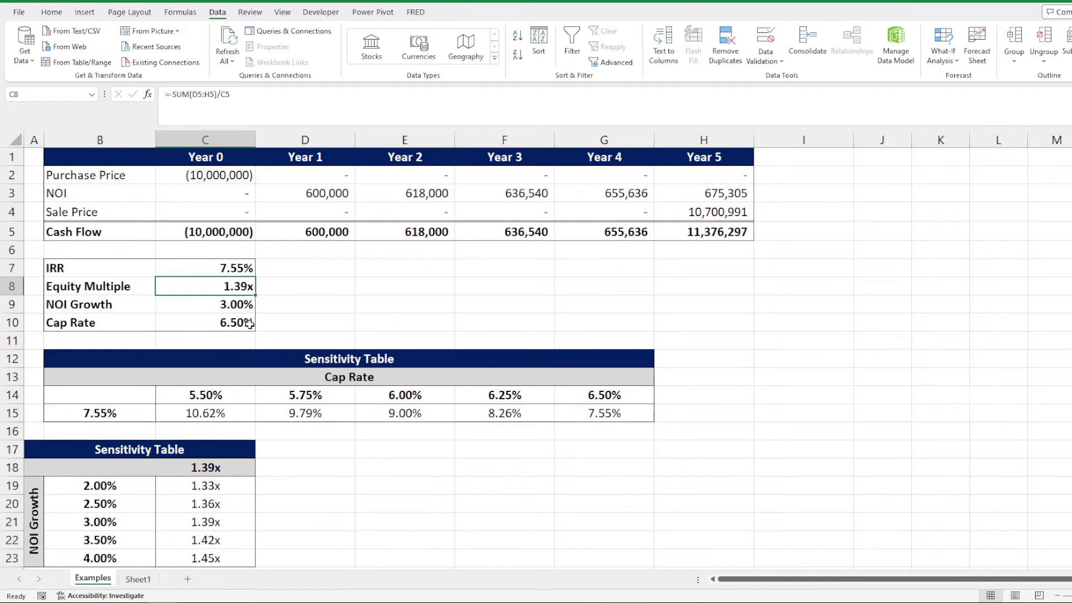
{"action": "scroll", "coordinate": [242, 369], "scroll_direction": "down", "scroll_amount": 1}
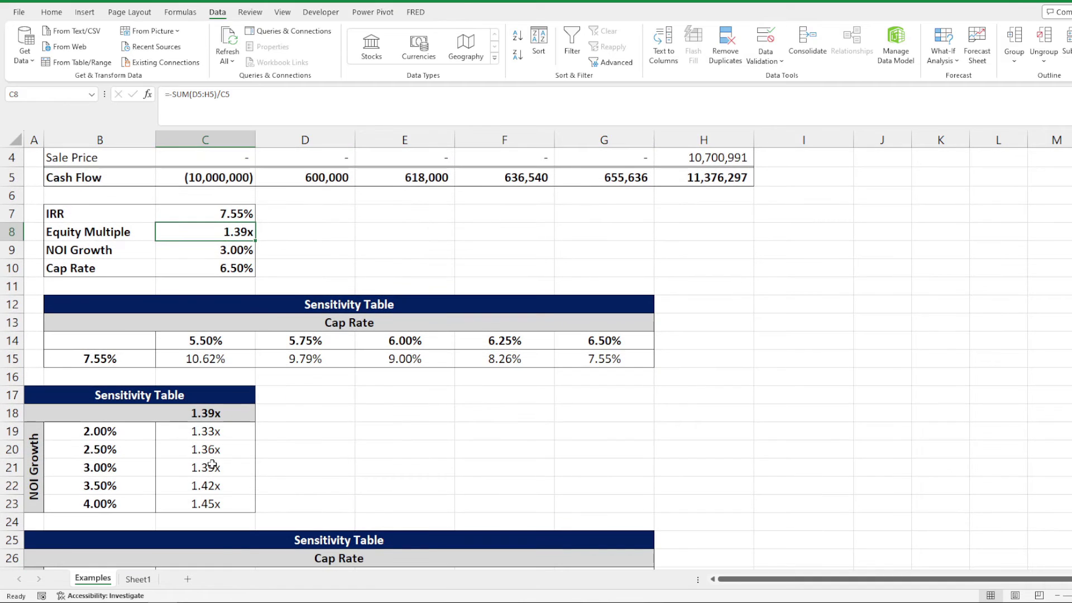
{"action": "scroll", "coordinate": [215, 410], "scroll_direction": "up", "scroll_amount": 1}
{"action": "left_click", "coordinate": [235, 306]}
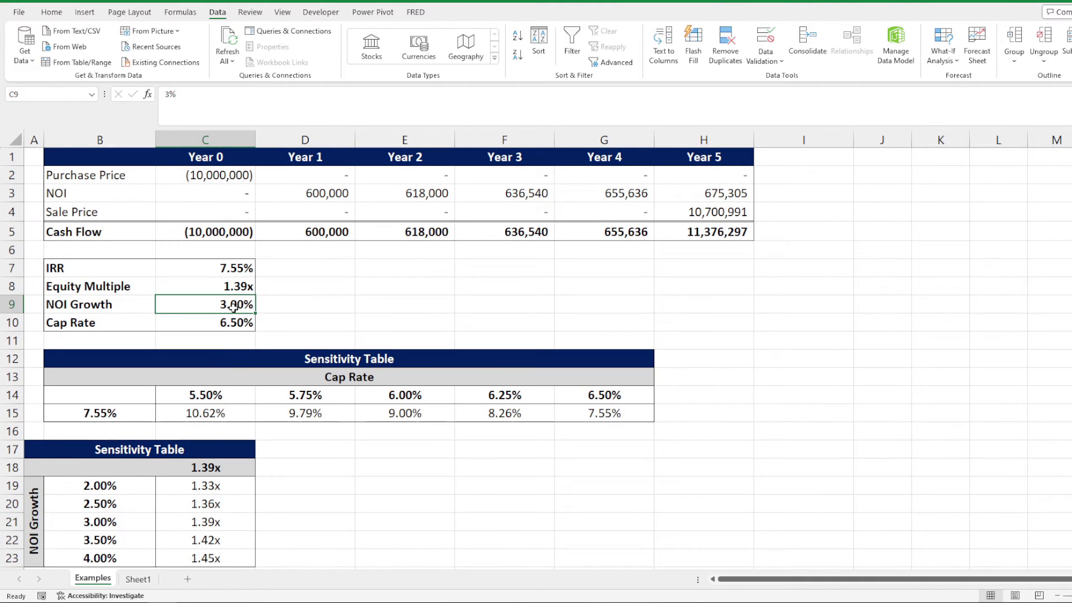
{"action": "type", "text": "2%"}
{"action": "key", "text": "Return"}
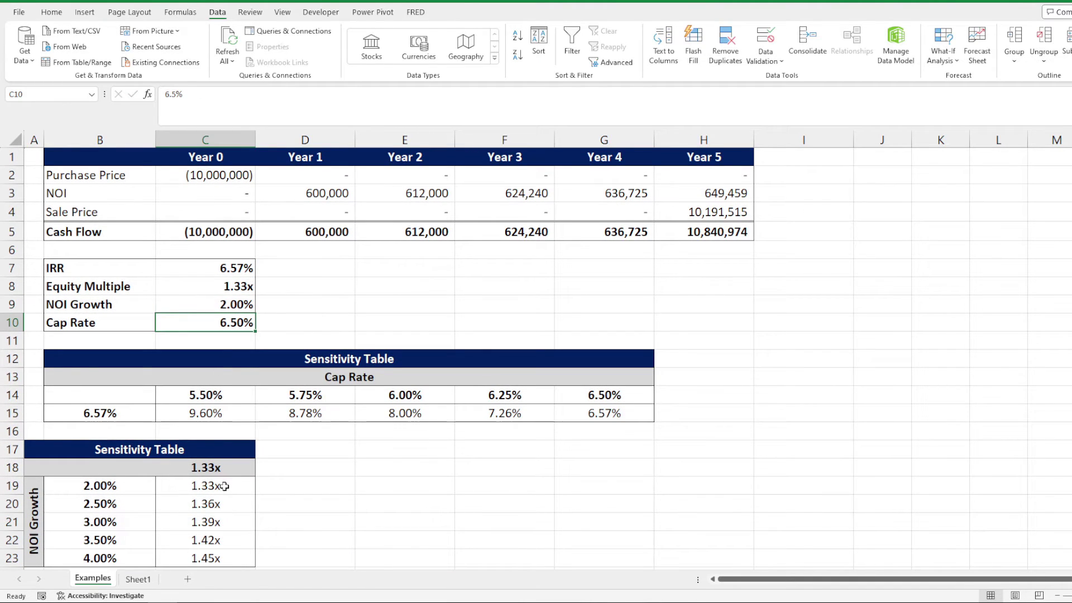
{"action": "left_click", "coordinate": [225, 486]}
Set NOI Growth to 4.00%, giving 8.53% IRR and 1.45x to match the table's 4.00% row
{"action": "left_click", "coordinate": [242, 307]}
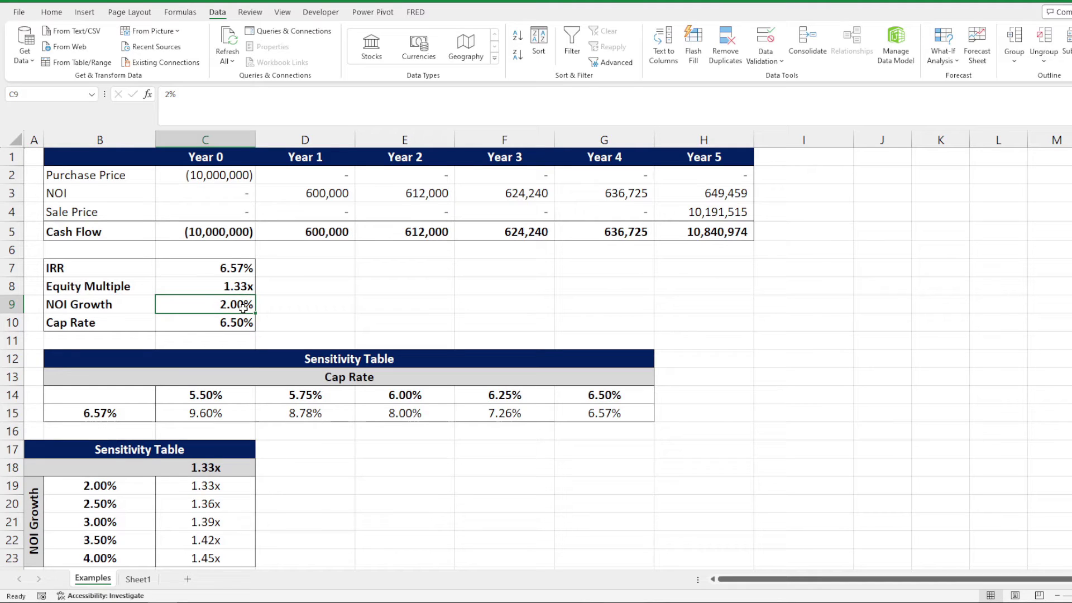
{"action": "type", "text": "4%"}
{"action": "key", "text": "Return"}
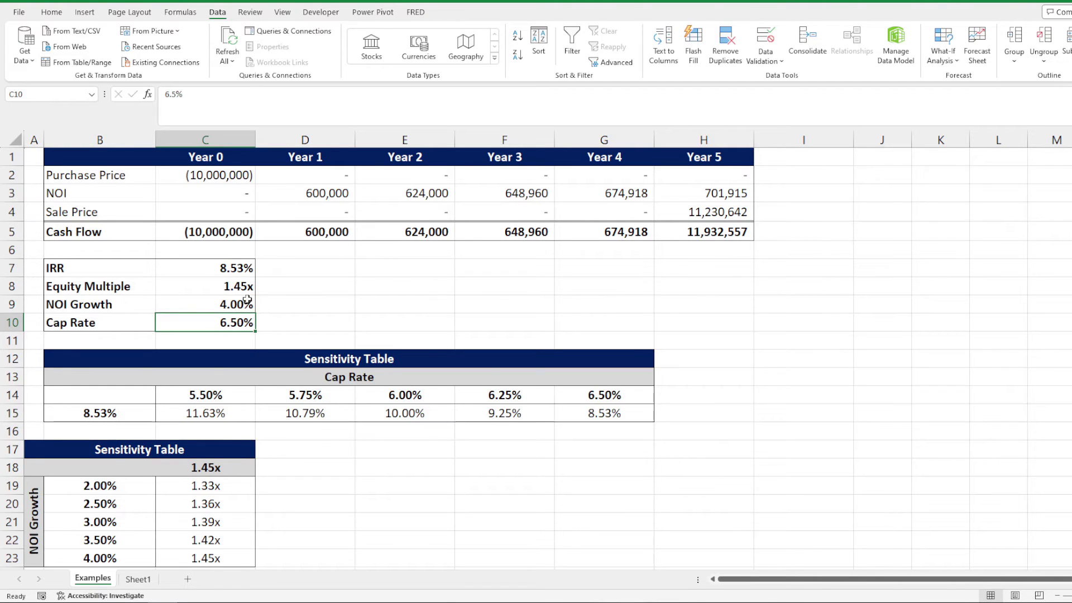
{"action": "scroll", "coordinate": [215, 486], "scroll_direction": "down", "scroll_amount": 1}
{"action": "left_click_drag", "start_coordinate": [84, 506], "coordinate": [170, 507]}
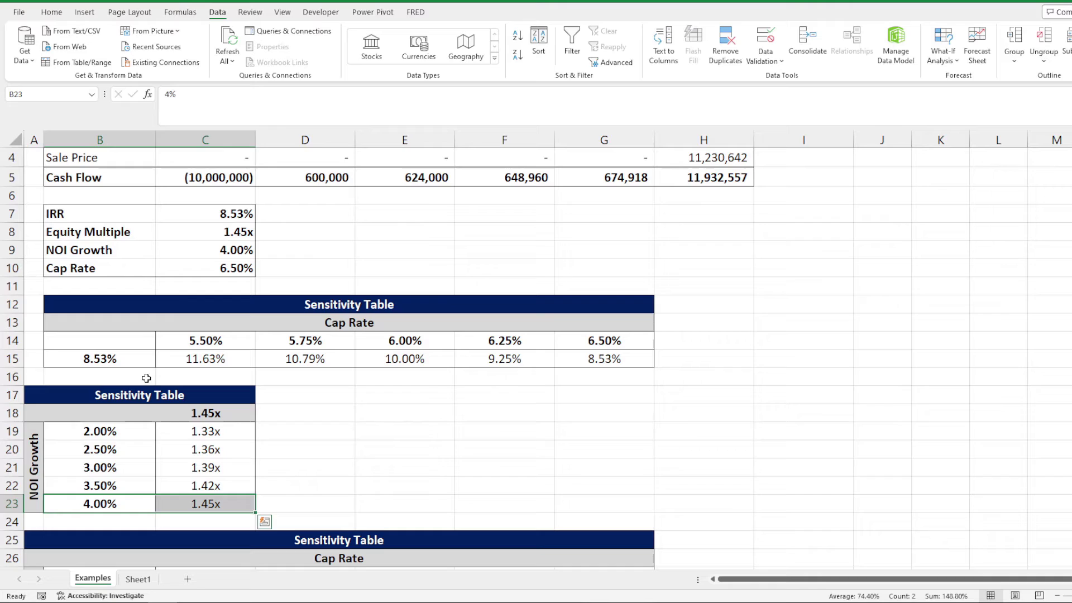
{"action": "left_click", "coordinate": [146, 378]}
{"action": "left_click", "coordinate": [179, 305]}
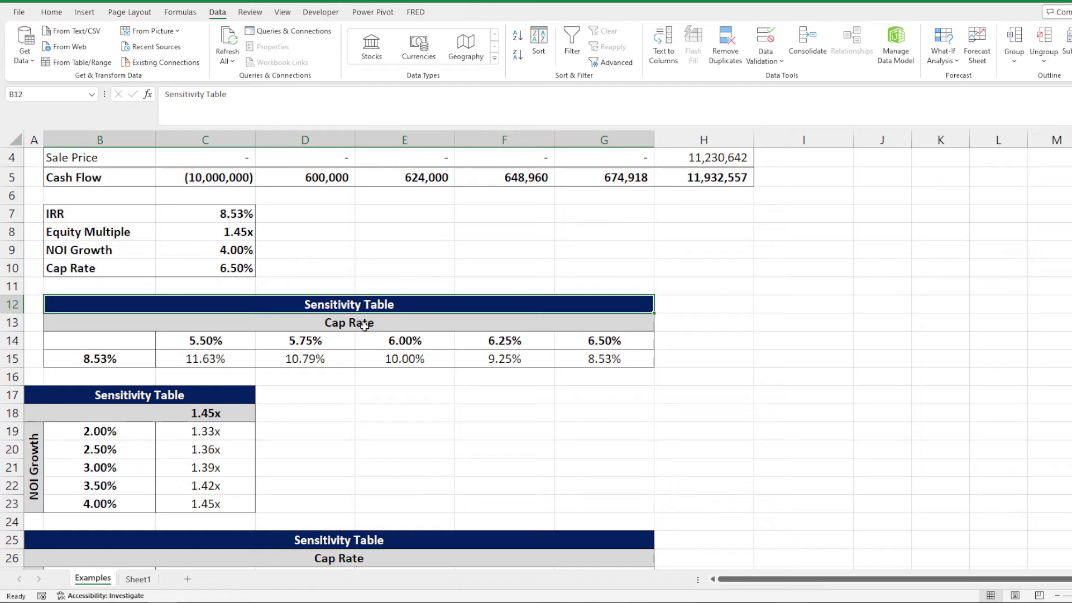
Hide the rows holding both finished one-way sensitivity tables
{"action": "left_click", "coordinate": [12, 304]}
{"action": "left_click_drag", "start_coordinate": [12, 305], "coordinate": [12, 504]}
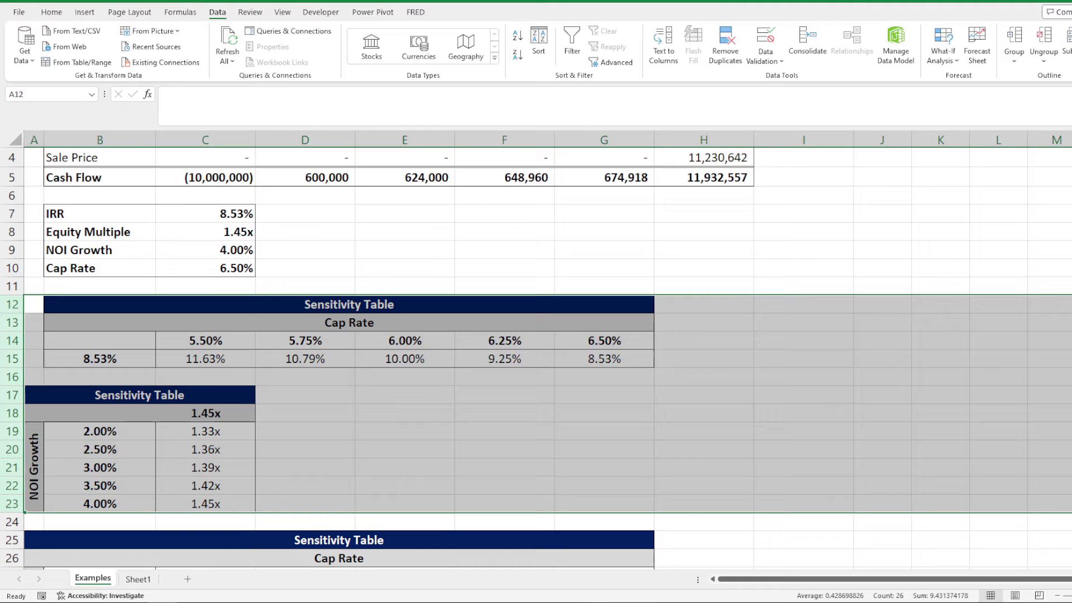
{"action": "right_click", "coordinate": [12, 314]}
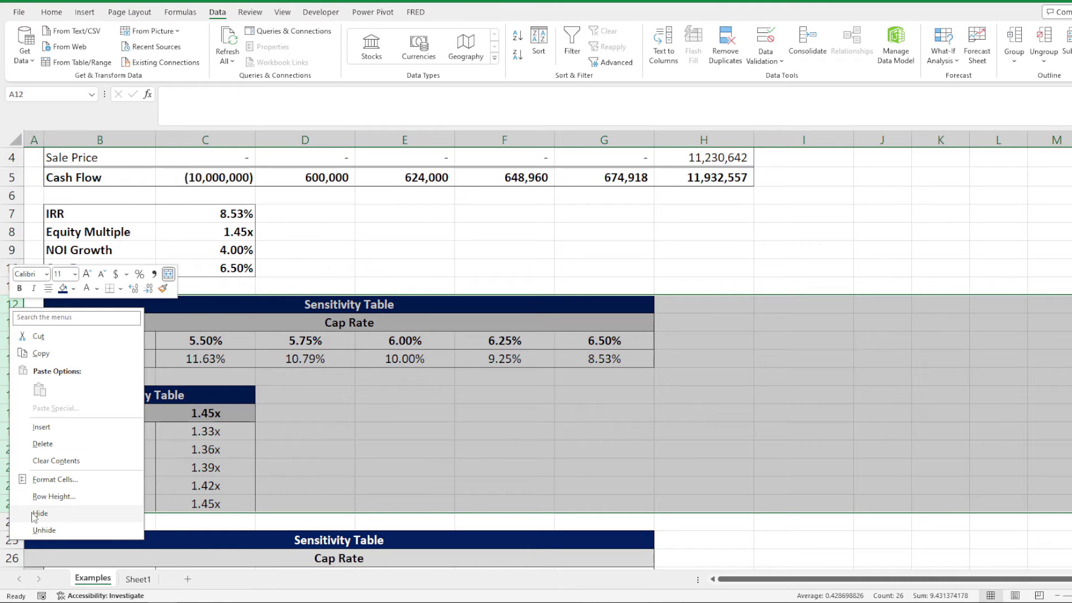
{"action": "left_click", "coordinate": [60, 507]}
Enter NOI growth rates 2.00%, 2.50%, 3.00%, 3.50% and 4.00% down B28:B32
{"action": "left_click", "coordinate": [261, 335]}
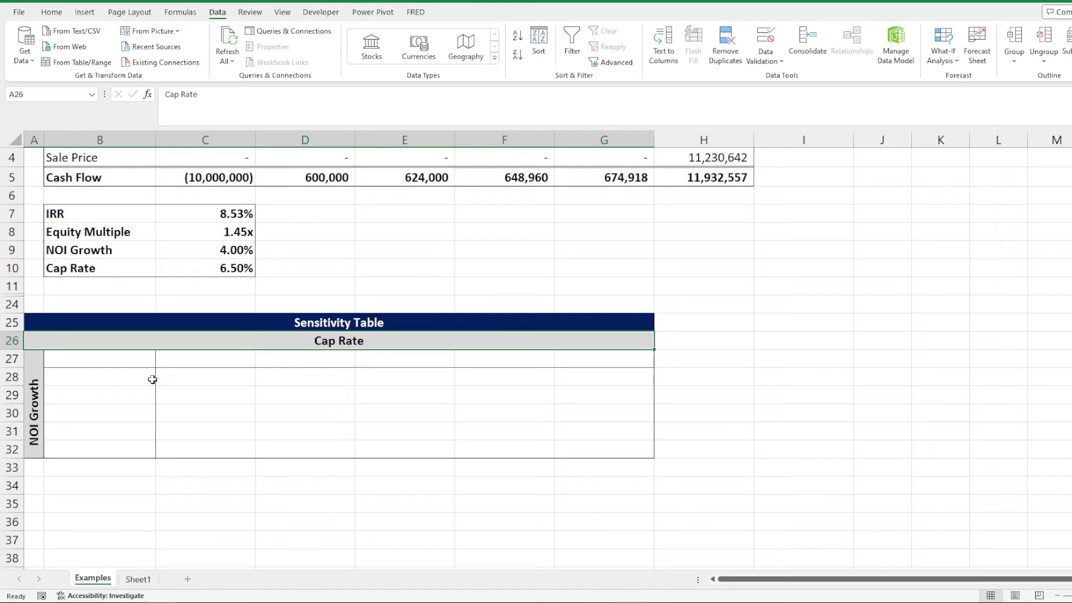
{"action": "left_click", "coordinate": [123, 378]}
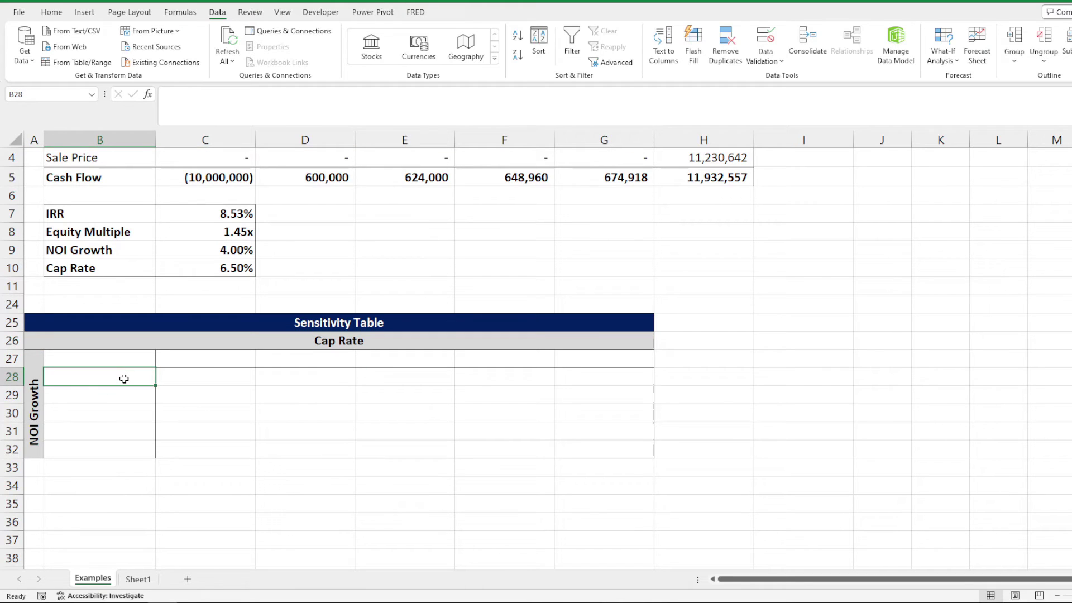
{"action": "type", "text": "2"}
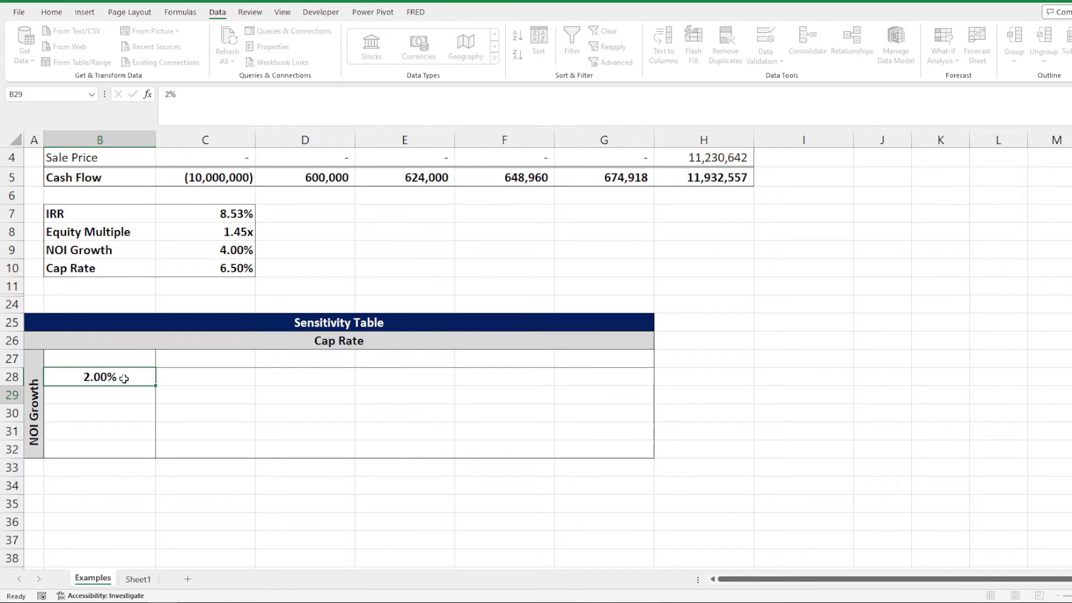
{"action": "key", "text": "Return"}
{"action": "type", "text": "2.5"}
{"action": "key", "text": "Return"}
{"action": "type", "text": "3"}
{"action": "key", "text": "Return"}
{"action": "type", "text": "3."}
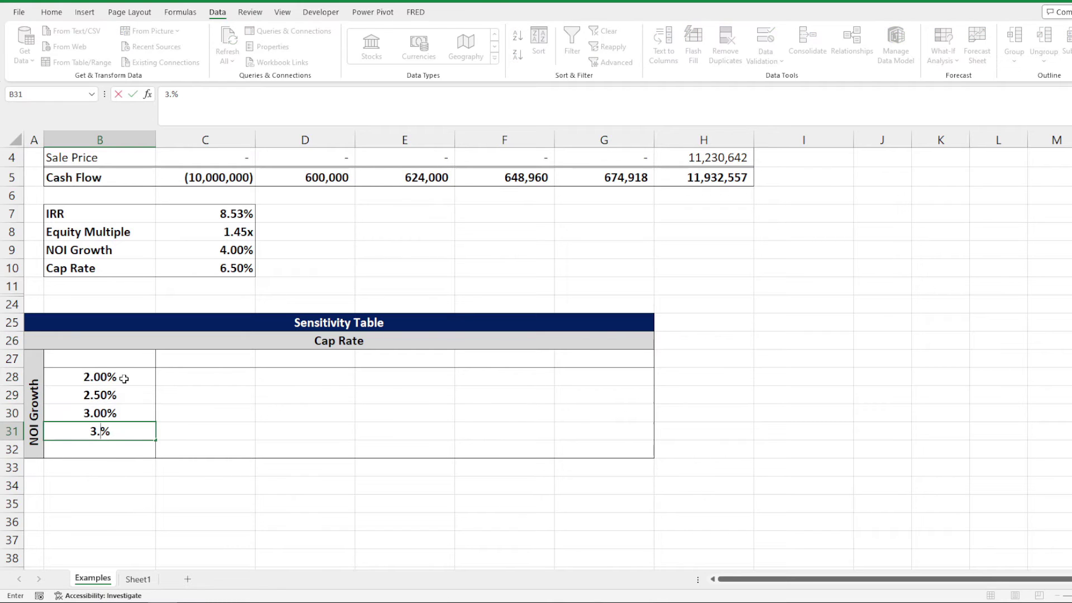
{"action": "type", "text": "5"}
{"action": "key", "text": "Return"}
{"action": "type", "text": "4"}
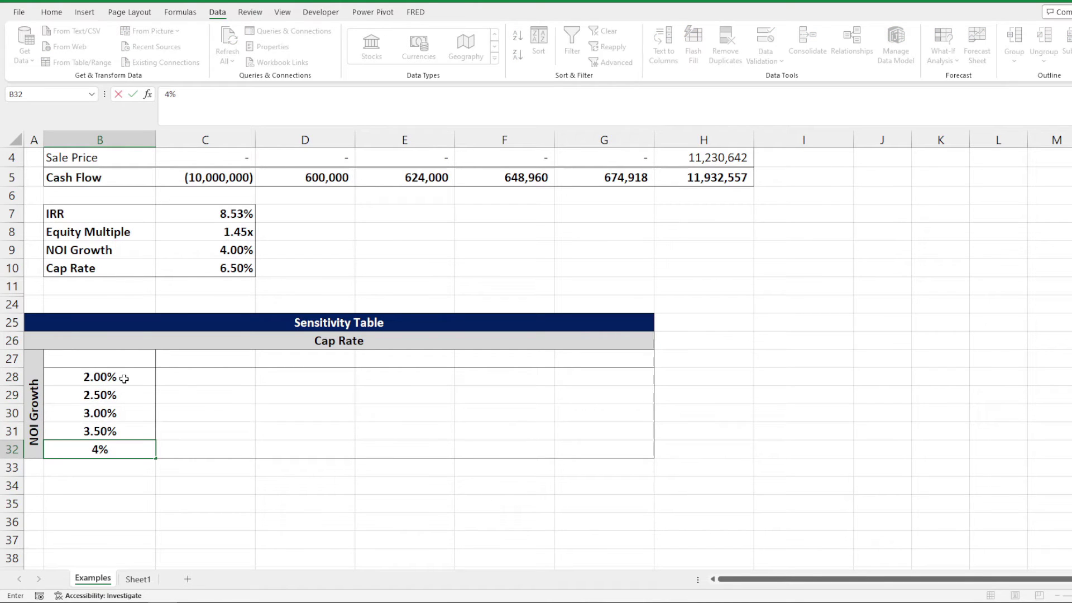
{"action": "key", "text": "Tab"}
{"action": "key", "text": "Up"}
{"action": "key", "text": "Up"}
{"action": "key", "text": "Up"}
{"action": "key", "text": "Up"}
{"action": "key", "text": "Up"}
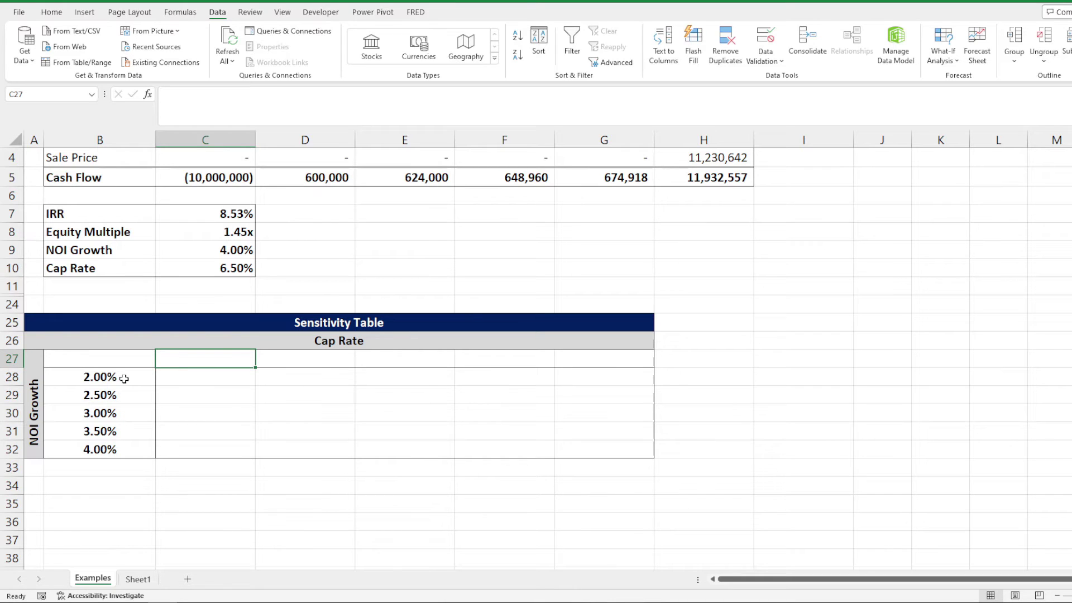
{"action": "type", "text": "5."}
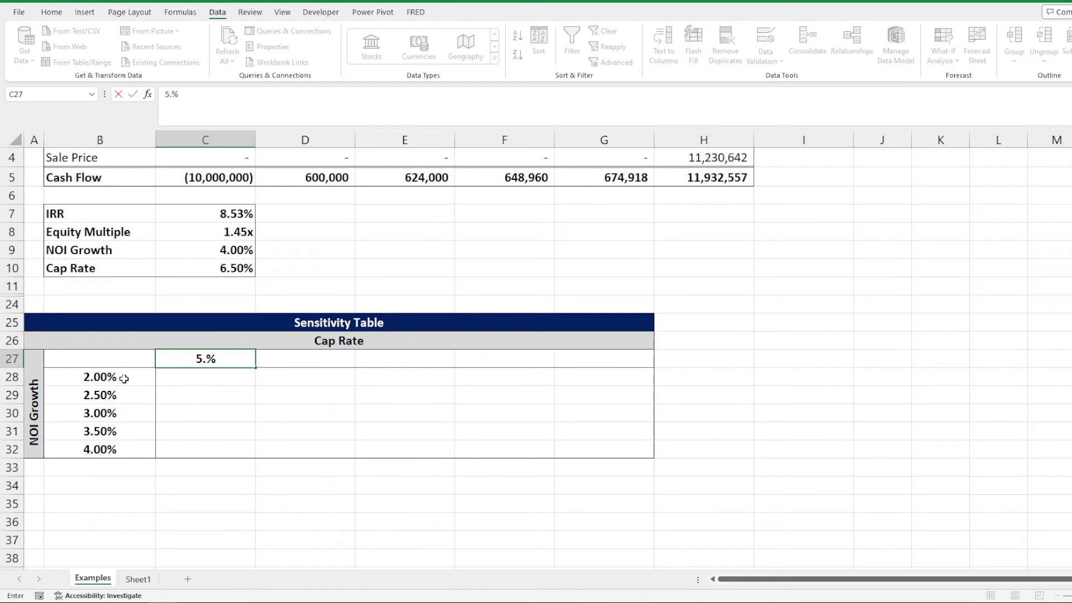
{"action": "type", "text": "5"}
Enter cap rates 5.50%, 5.75%, 6.00%, 6.25% and 6.50% across C27:G27
{"action": "key", "text": "Tab"}
{"action": "type", "text": "5"}
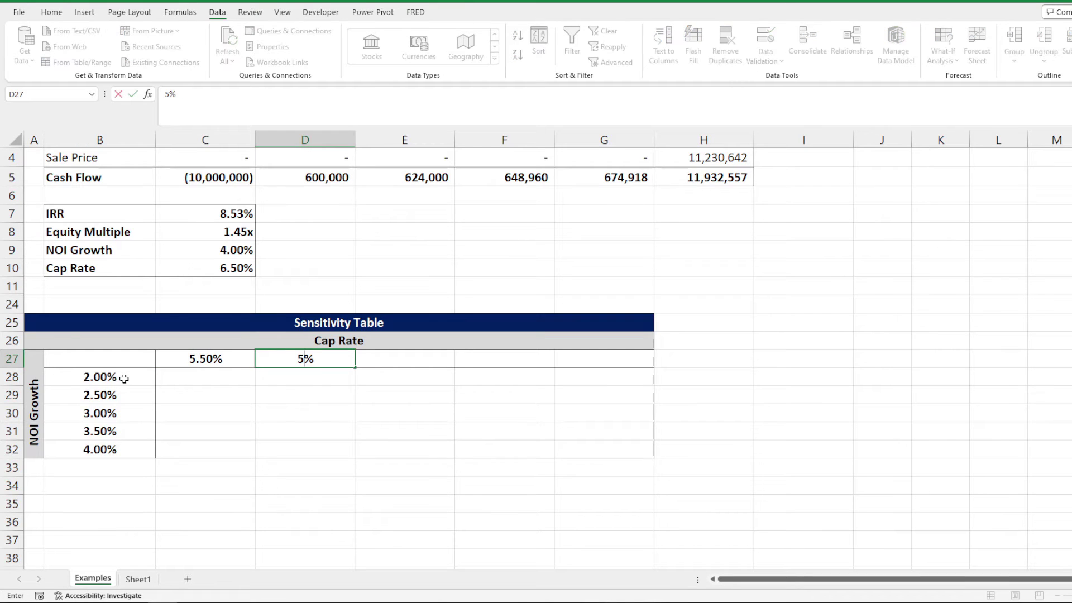
{"action": "type", "text": "0"}
{"action": "key", "text": "BackSpace"}
{"action": "type", "text": ".75"}
{"action": "key", "text": "Tab"}
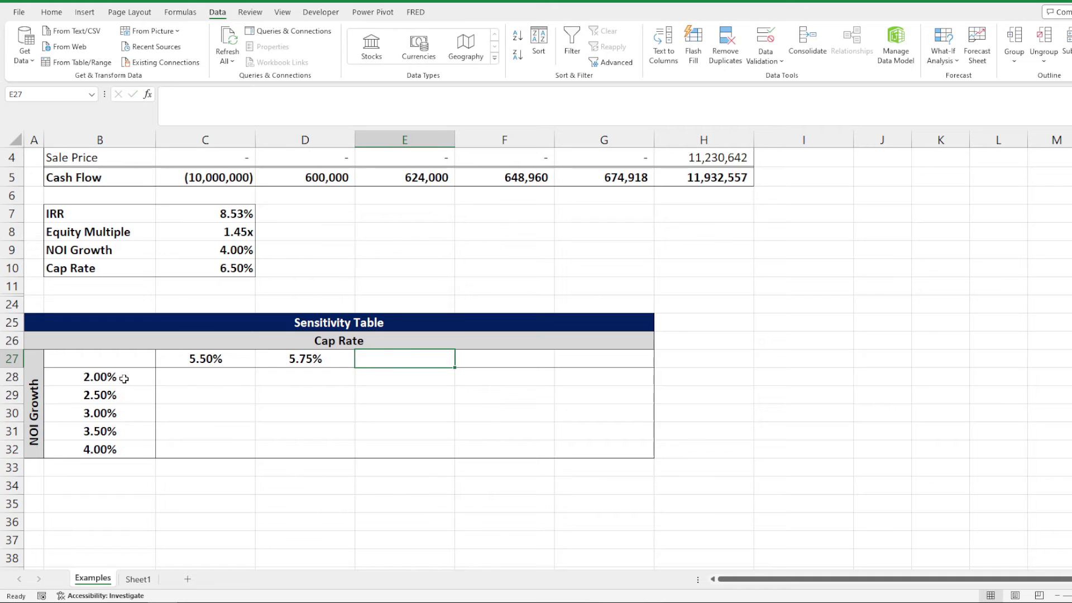
{"action": "type", "text": "6"}
{"action": "key", "text": "Tab"}
{"action": "type", "text": "6"}
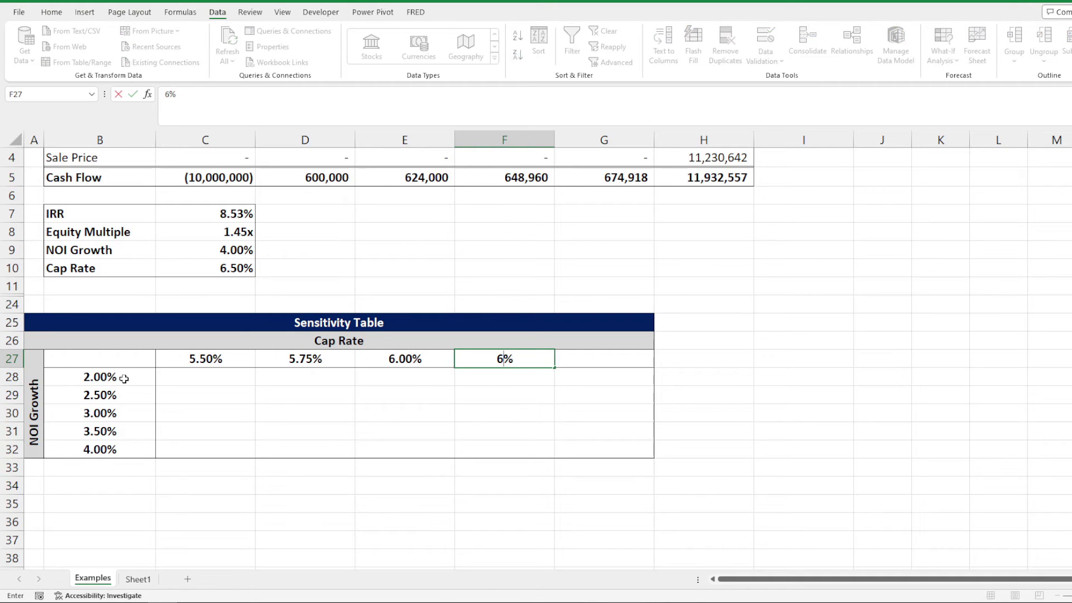
{"action": "type", "text": "2"}
{"action": "key", "text": "BackSpace"}
{"action": "type", "text": "."}
{"action": "type", "text": "25"}
{"action": "key", "text": "Tab"}
{"action": "type", "text": "6."}
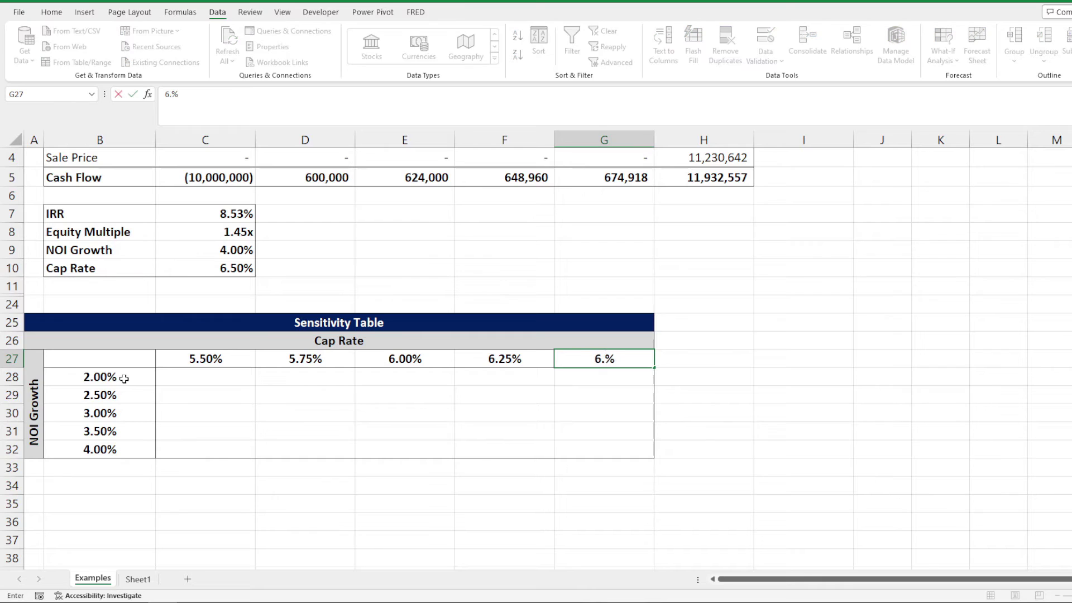
{"action": "type", "text": "5"}
{"action": "key", "text": "Return"}
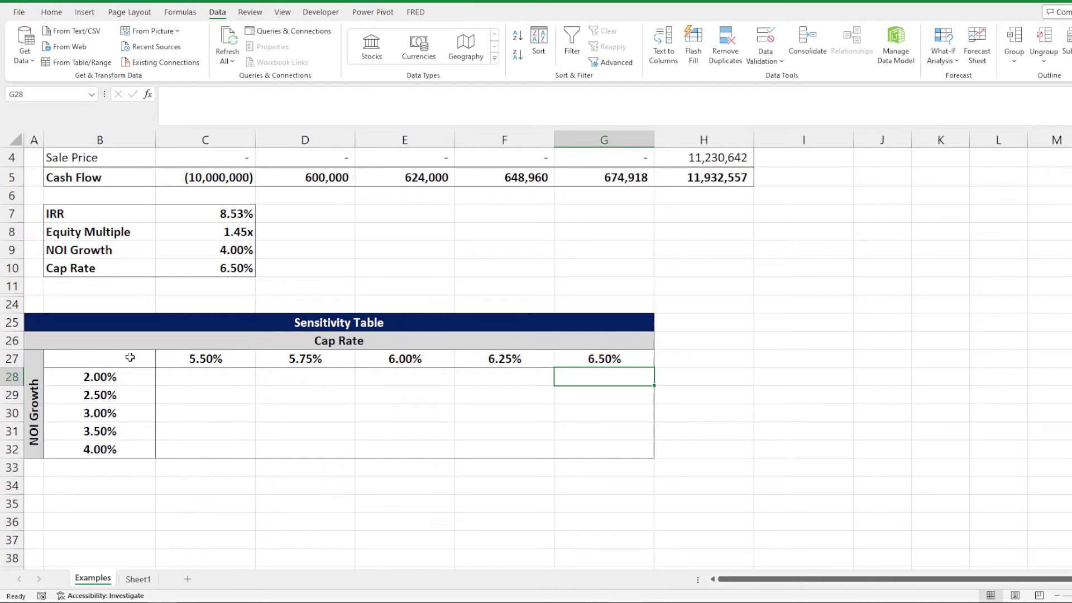
Review the table's 5.50% cap rate and 2.00% NOI growth values around corner cell B27
{"action": "left_click", "coordinate": [131, 357]}
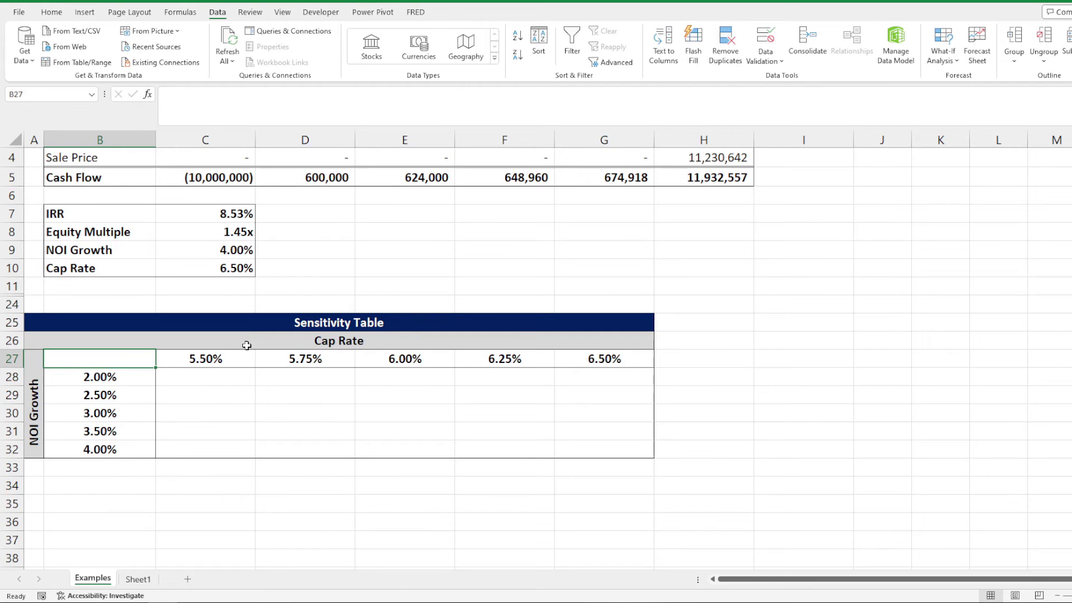
{"action": "scroll", "coordinate": [248, 346], "scroll_direction": "up", "scroll_amount": 1}
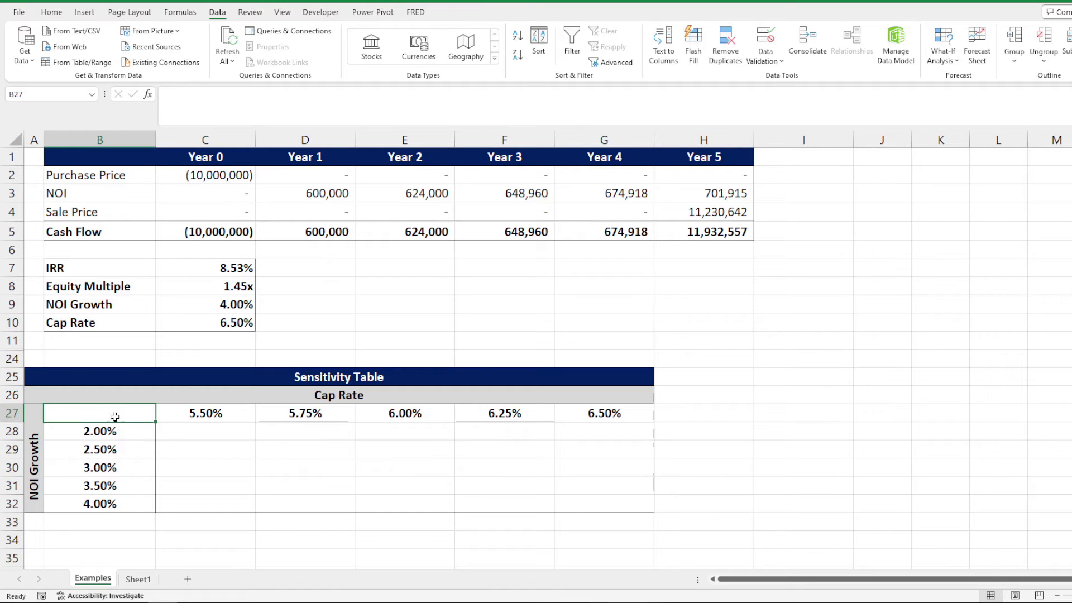
{"action": "left_click", "coordinate": [201, 412]}
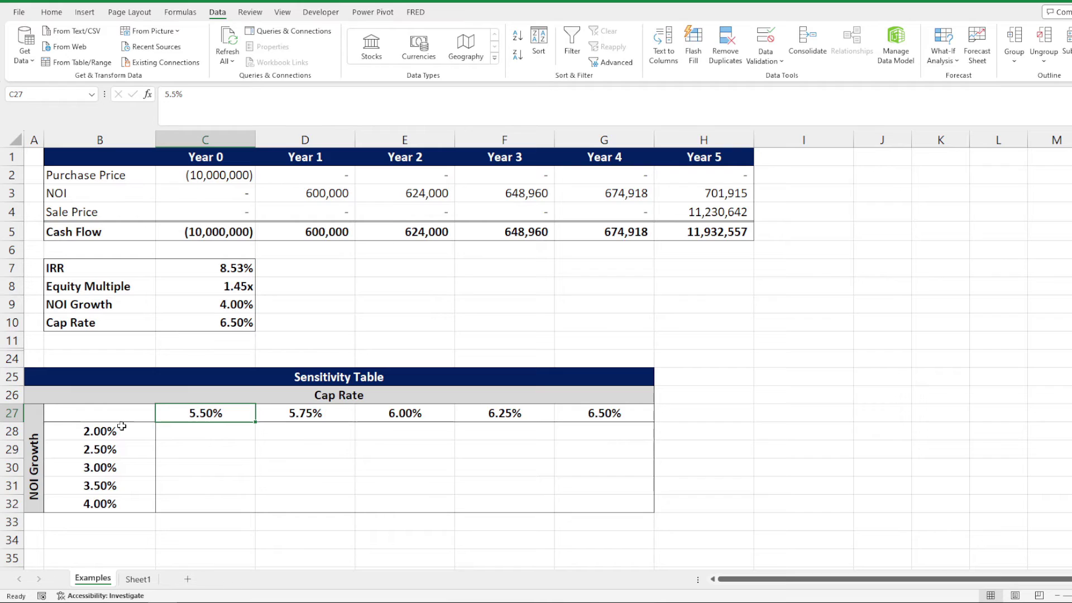
{"action": "left_click", "coordinate": [113, 432]}
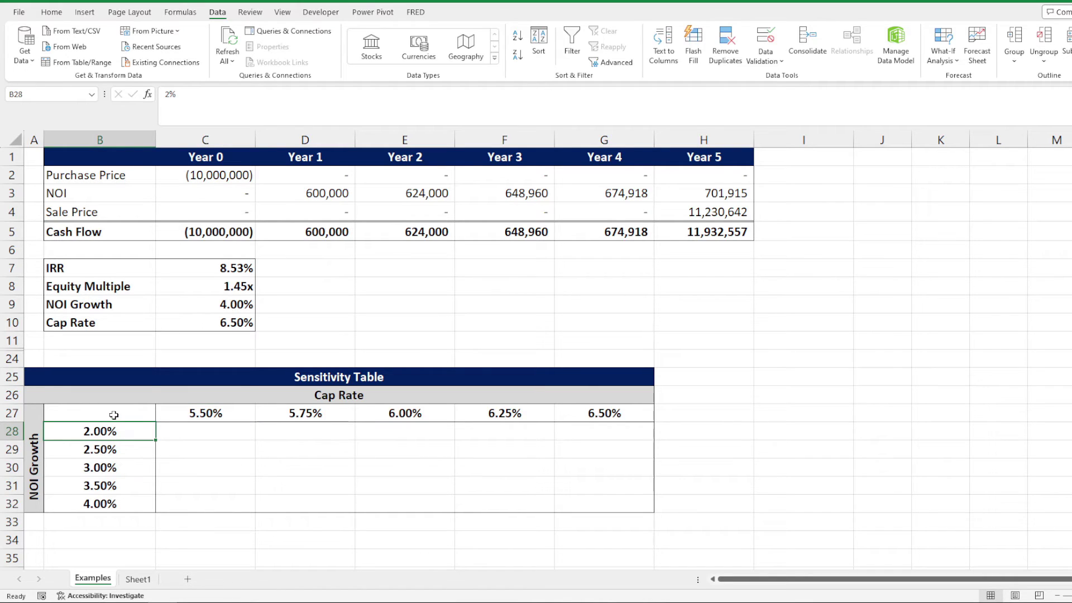
{"action": "left_click", "coordinate": [114, 414]}
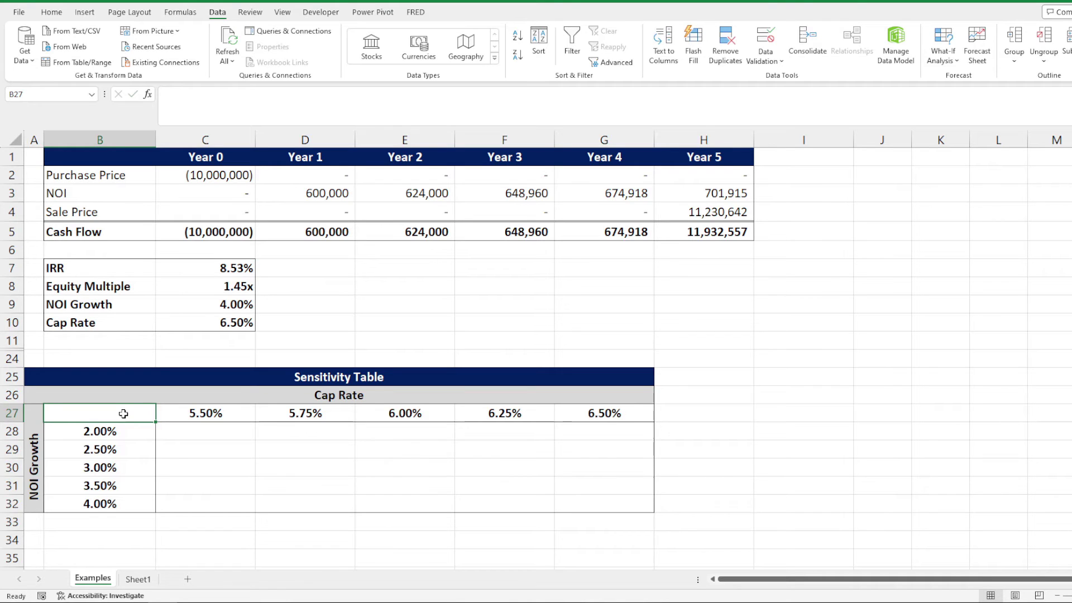
{"action": "type", "text": "="}
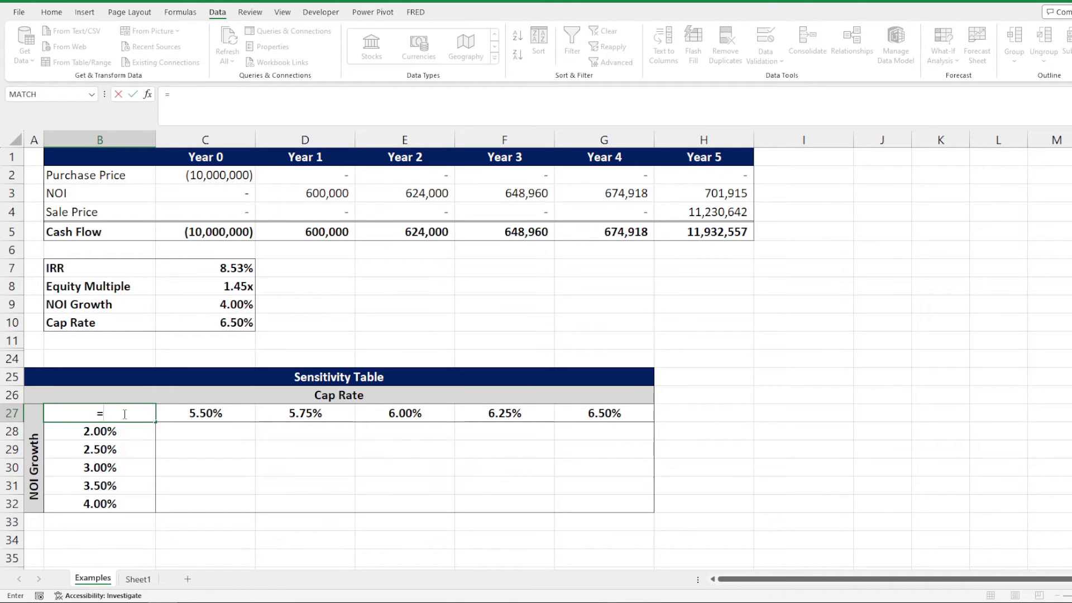
{"action": "type", "text": "TE"}
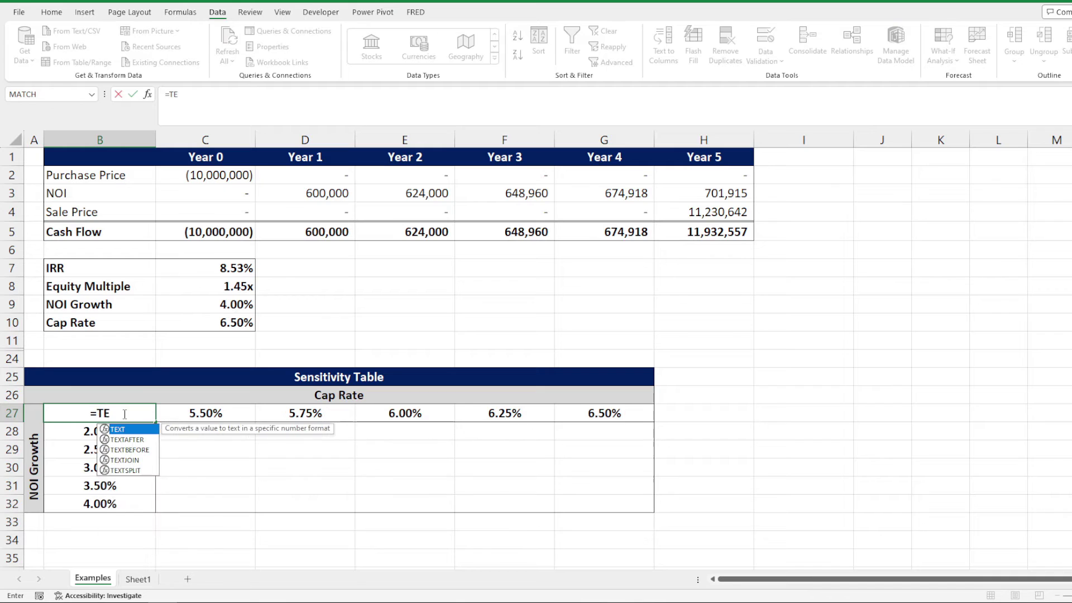
{"action": "type", "text": "XT("}
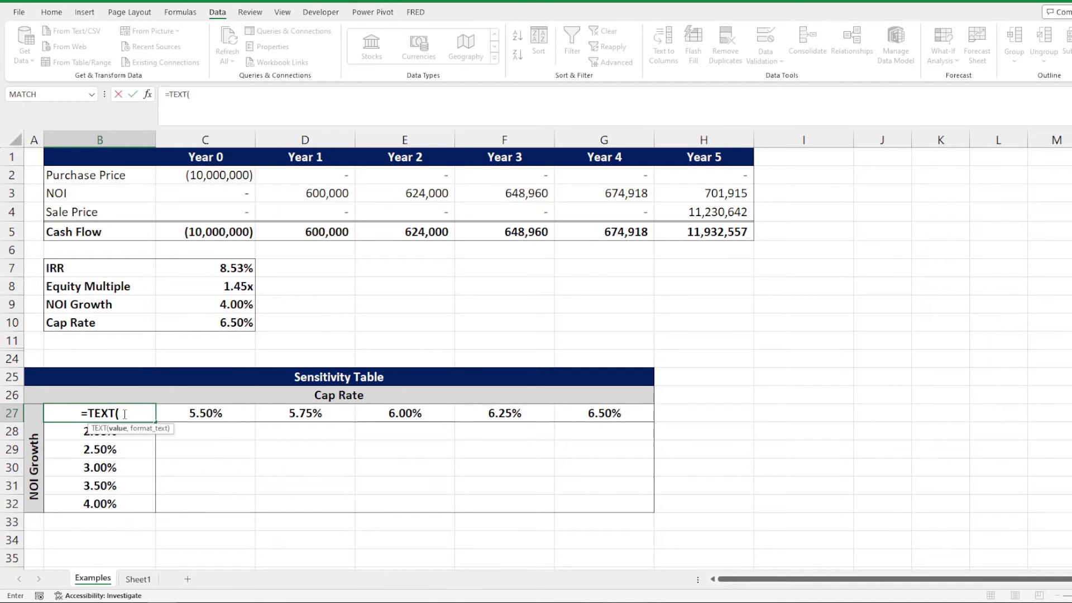
Build the B27 corner label combining IRR C7 and multiple C8 as 8.53% / 1.45x
{"action": "left_click", "coordinate": [230, 268]}
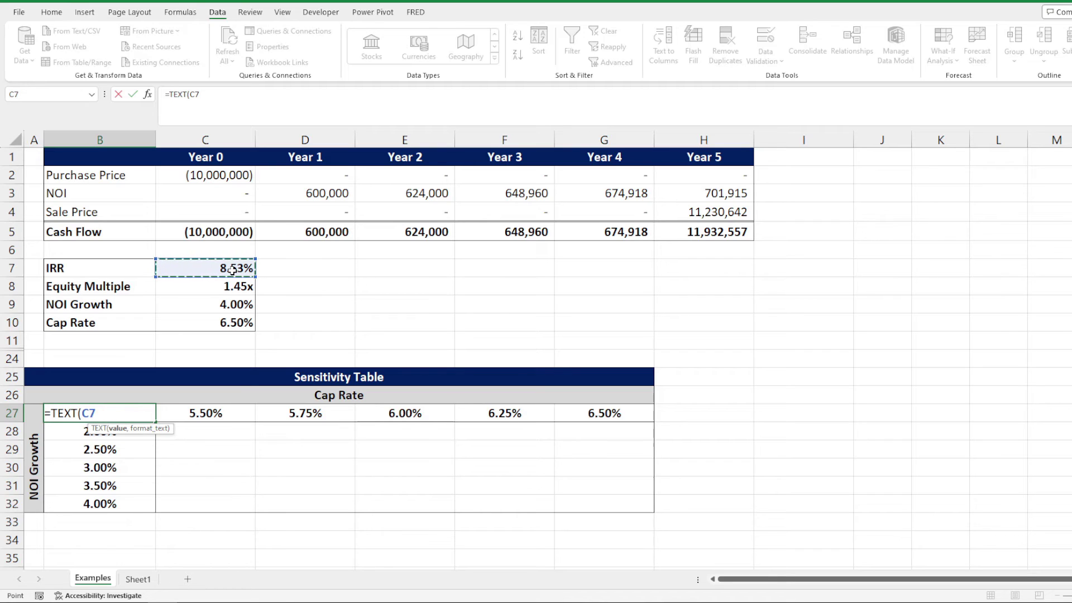
{"action": "type", "text": ","}
{"action": "type", "text": "0."}
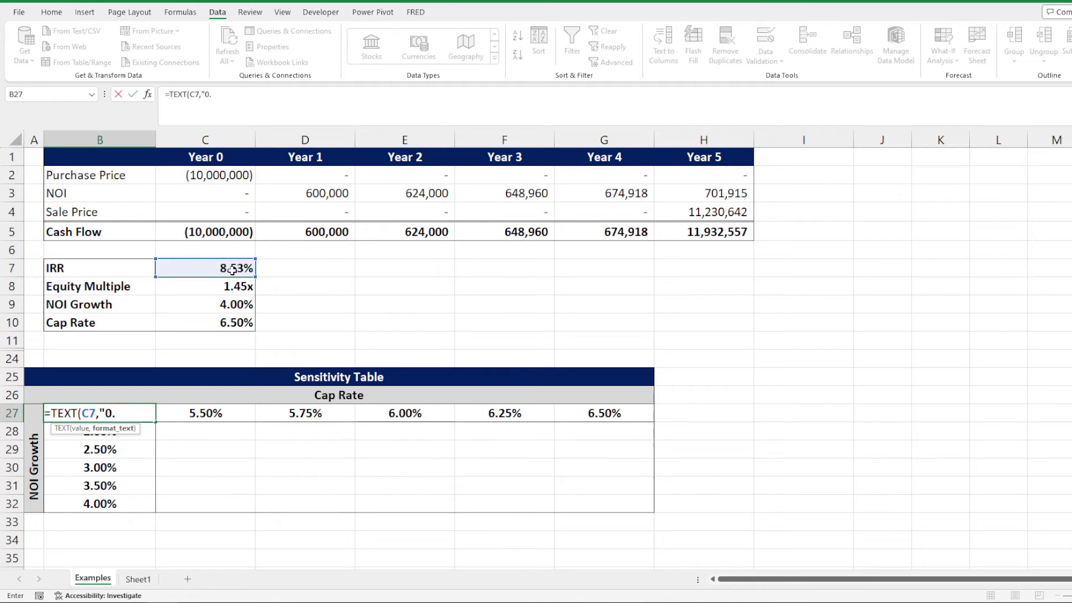
{"action": "type", "text": "00%"}
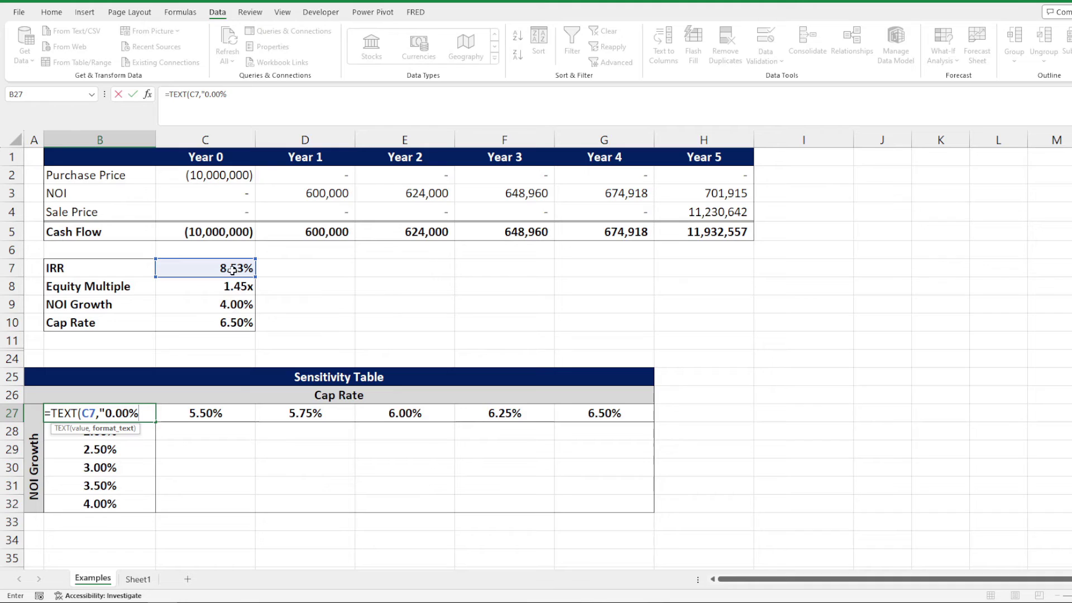
{"action": "type", "text": "\""}
{"action": "type", "text": ")"}
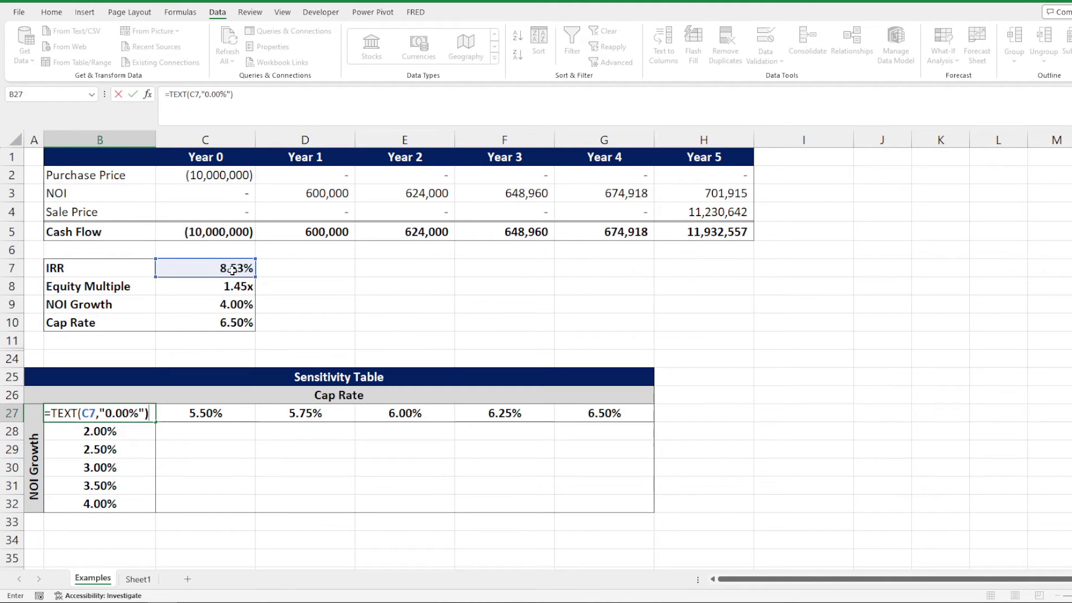
{"action": "type", "text": "&"}
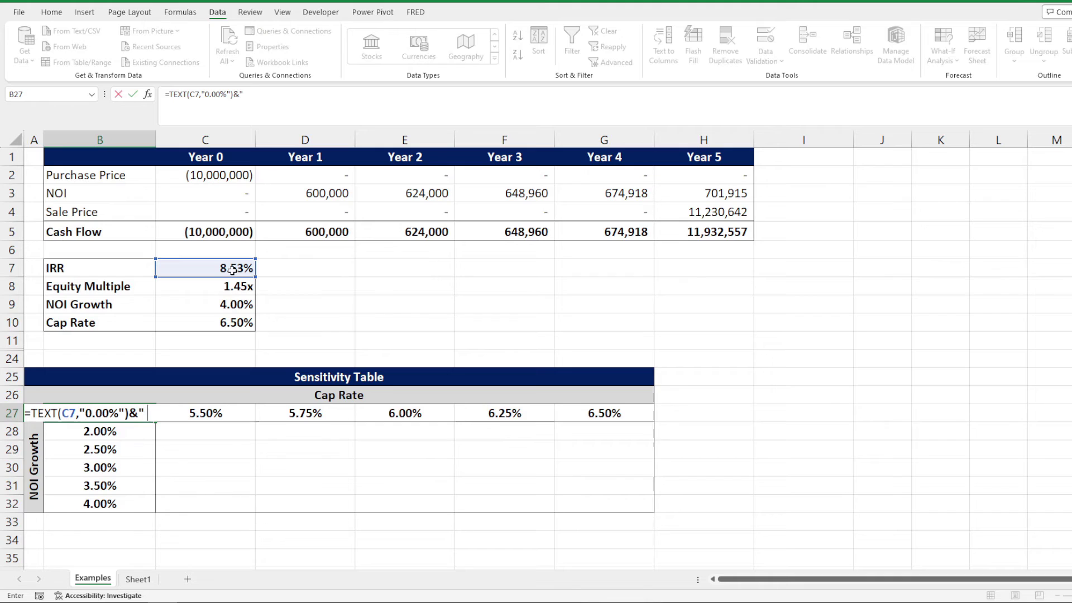
{"action": "type", "text": " / \""}
{"action": "type", "text": "&"}
{"action": "type", "text": "TEXT("}
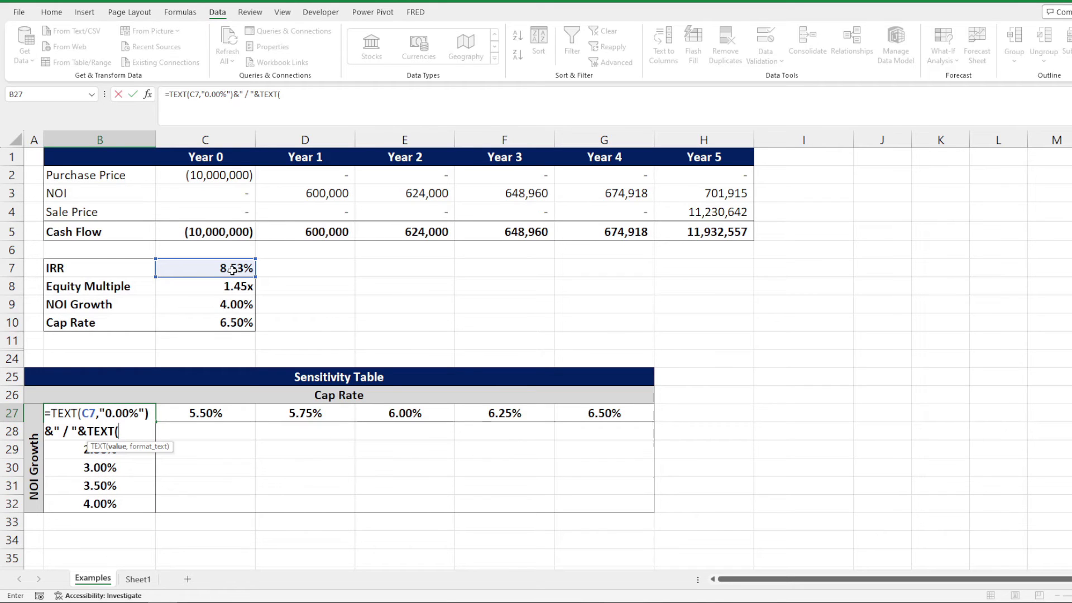
{"action": "left_click", "coordinate": [240, 288]}
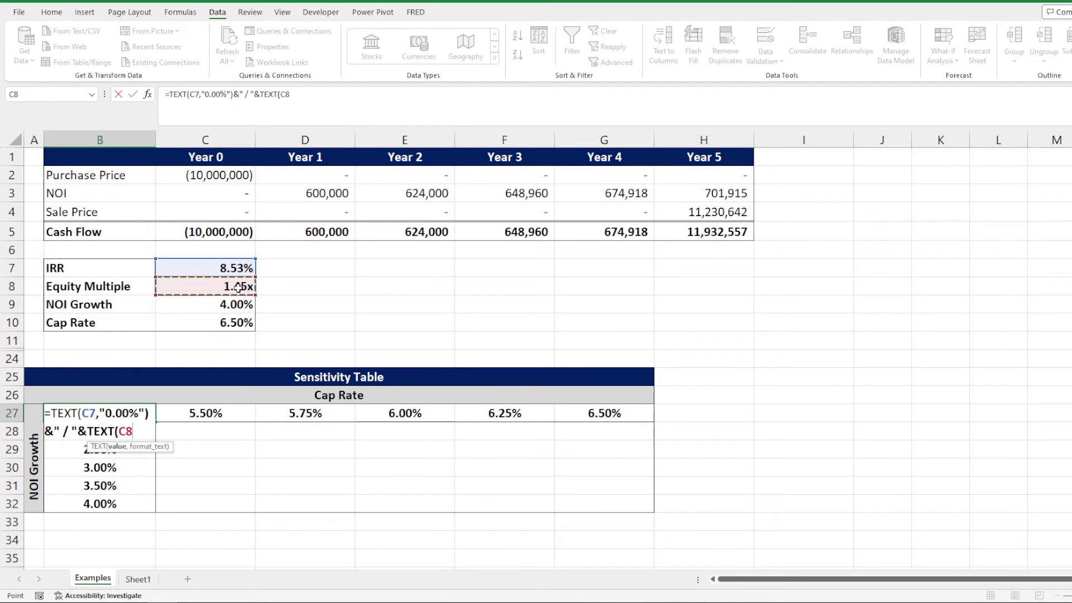
{"action": "type", "text": ","}
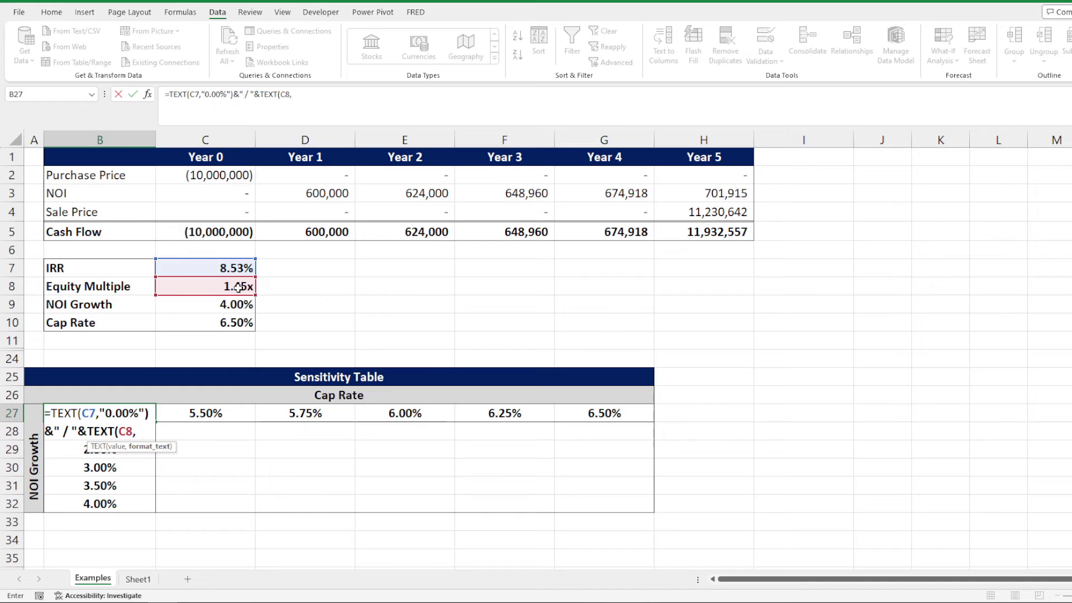
{"action": "type", "text": "\"0.00%"}
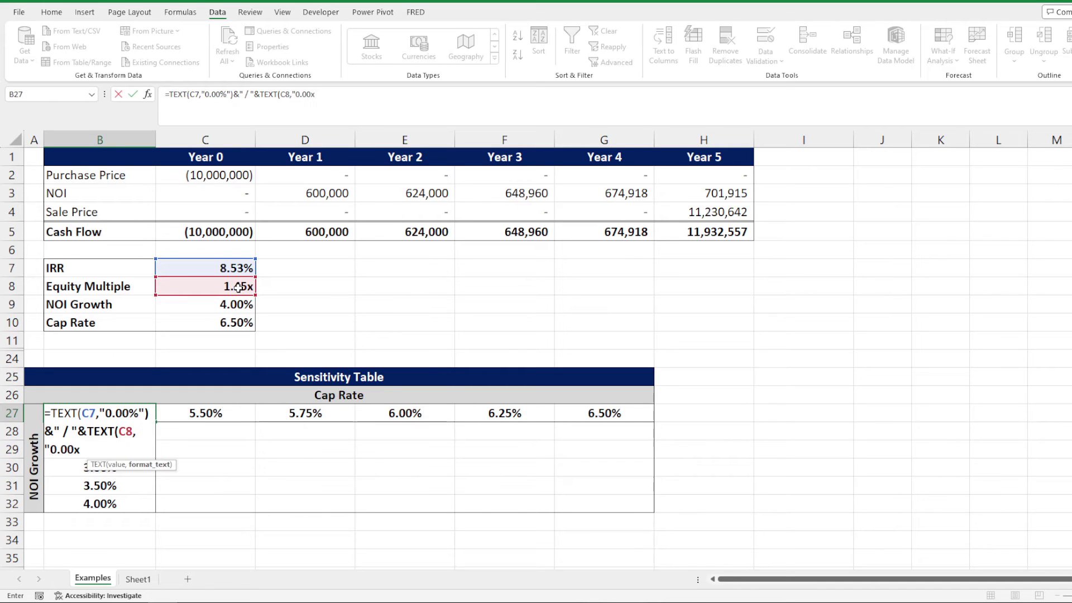
{"action": "type", "text": "\""}
{"action": "key", "text": "Return"}
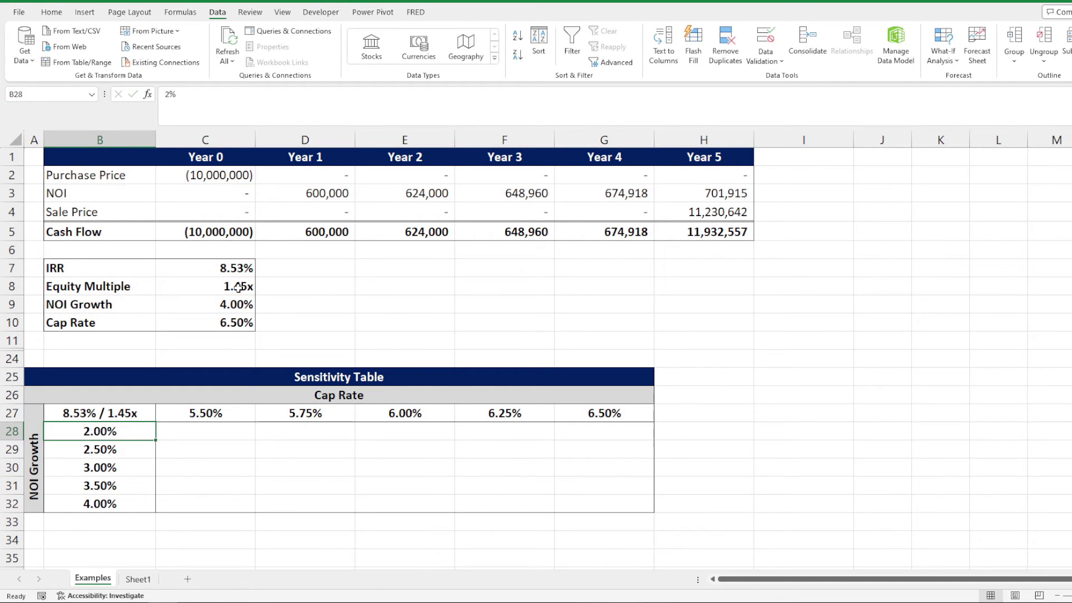
{"action": "left_click", "coordinate": [131, 414]}
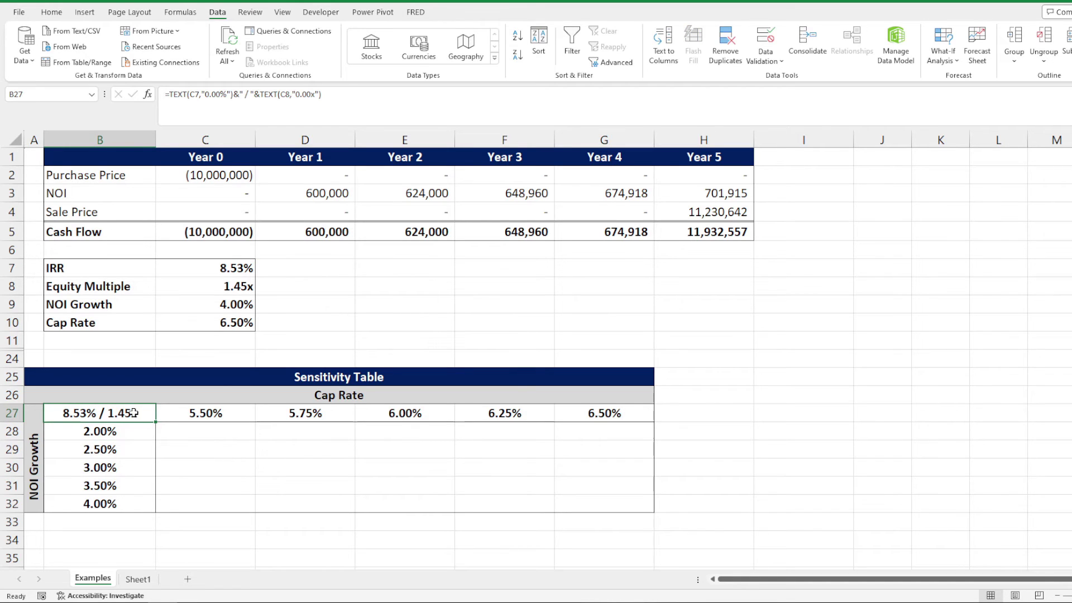
Fill B27:G32 as a two-way data table with row input C10 (cap rate) and column input C9 (NOI growth)
{"action": "left_click_drag", "start_coordinate": [81, 416], "coordinate": [592, 493]}
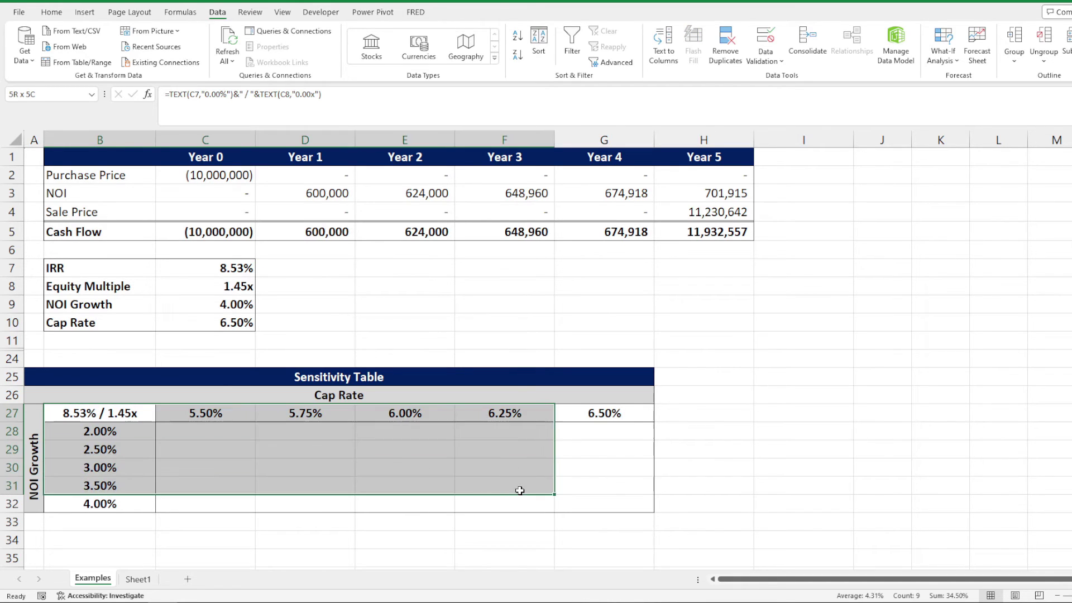
{"action": "left_click", "coordinate": [946, 55]}
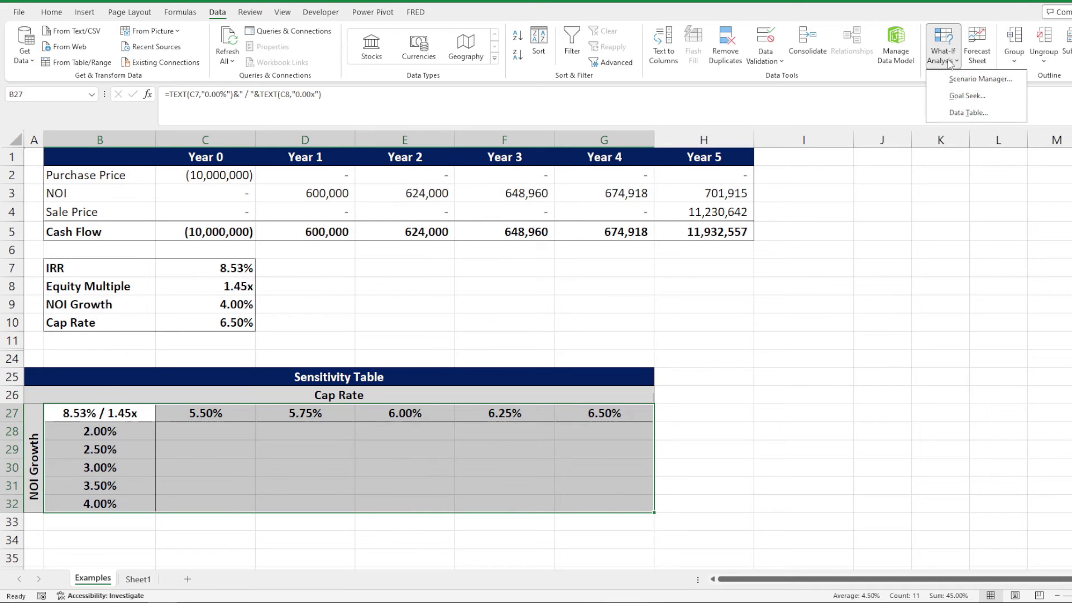
{"action": "left_click", "coordinate": [971, 116]}
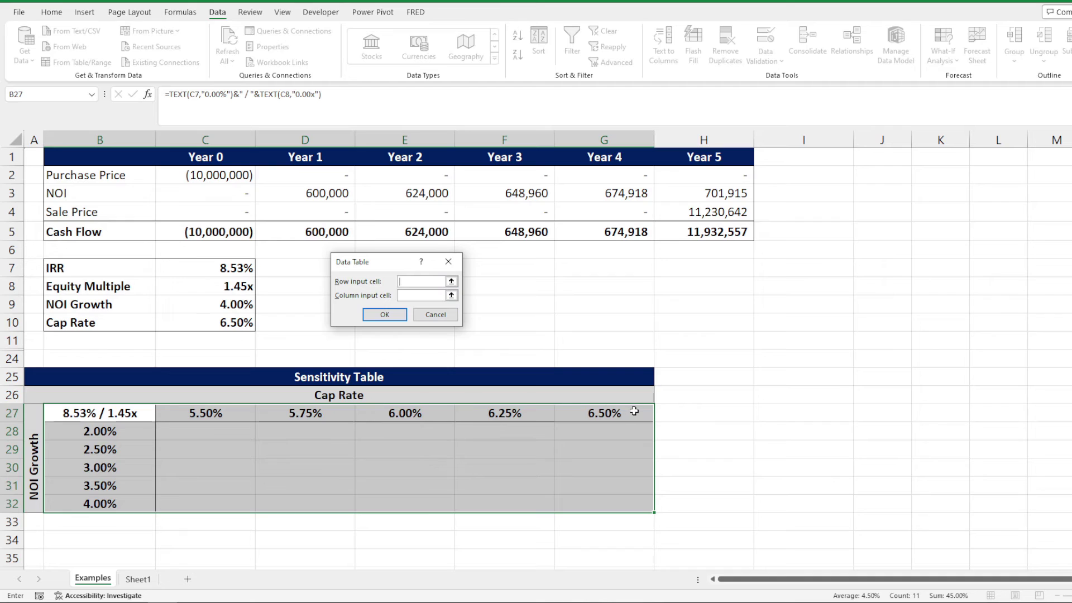
{"action": "left_click", "coordinate": [238, 325]}
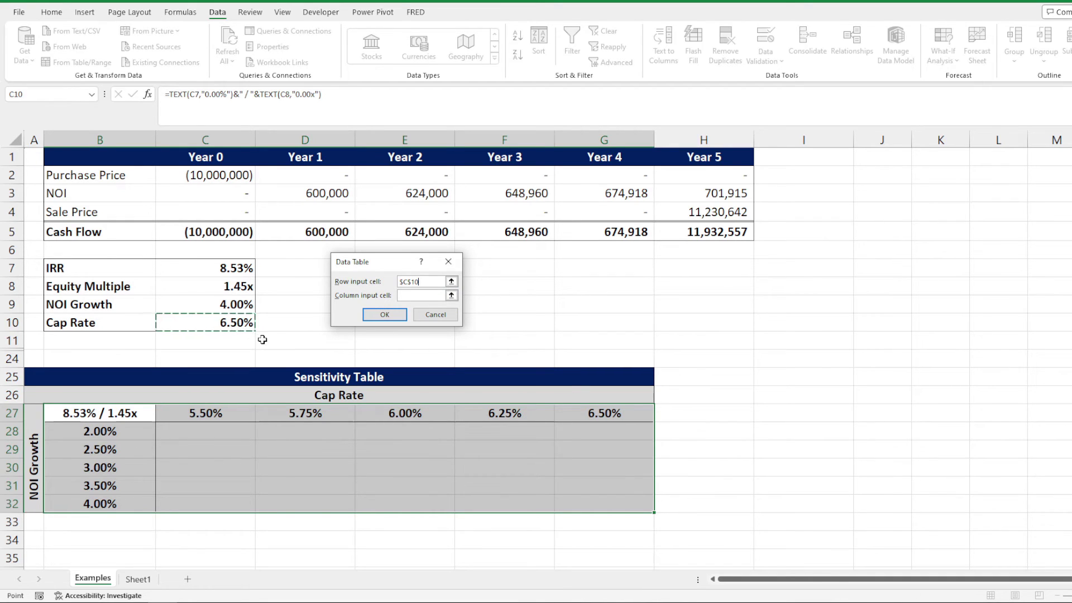
{"action": "left_click", "coordinate": [418, 296]}
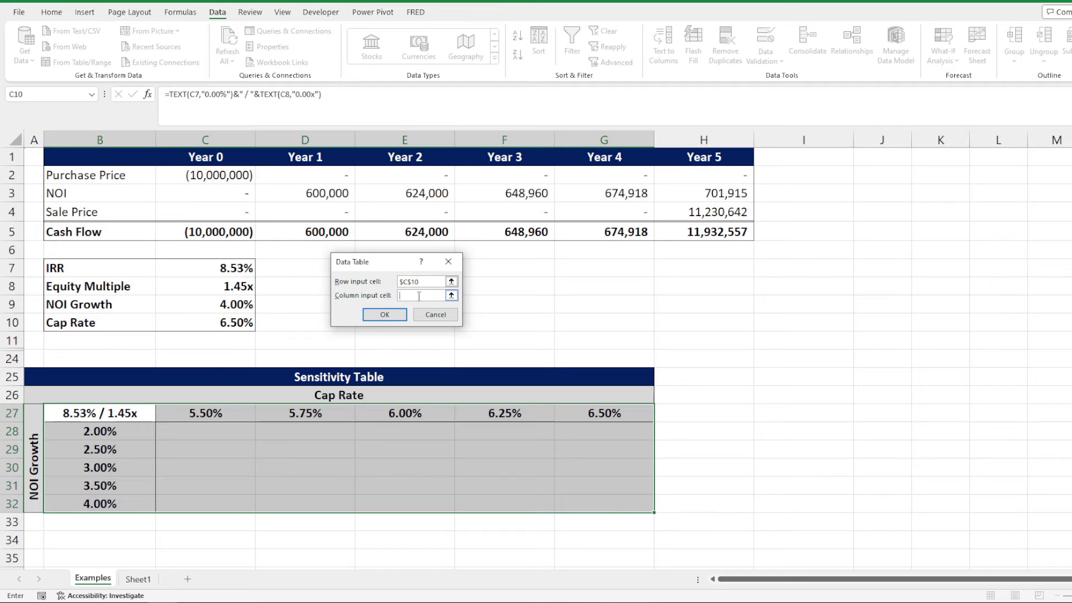
{"action": "left_click", "coordinate": [234, 307]}
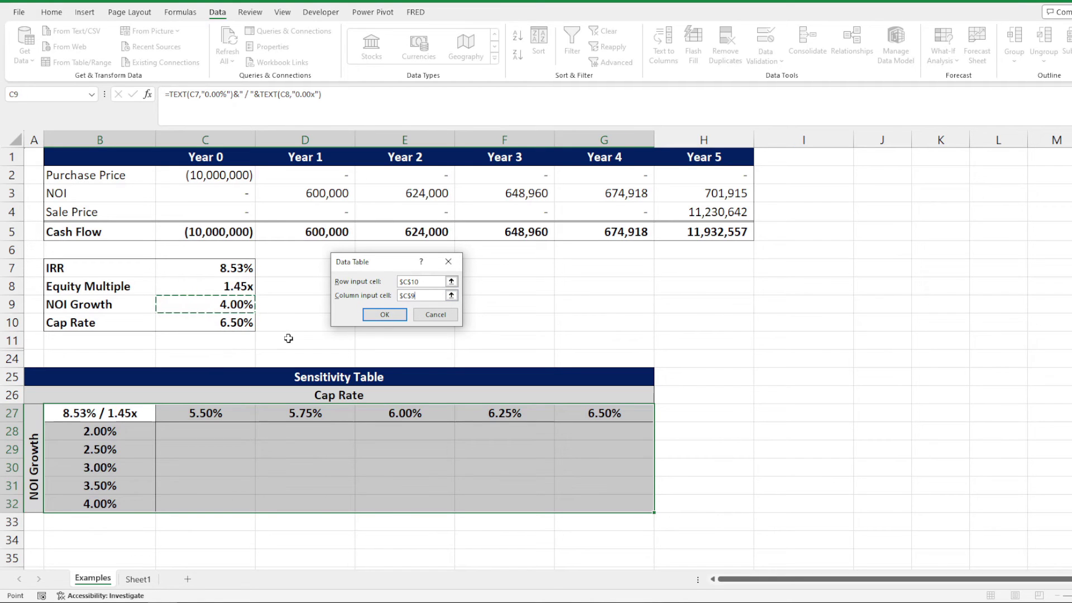
{"action": "left_click", "coordinate": [383, 315]}
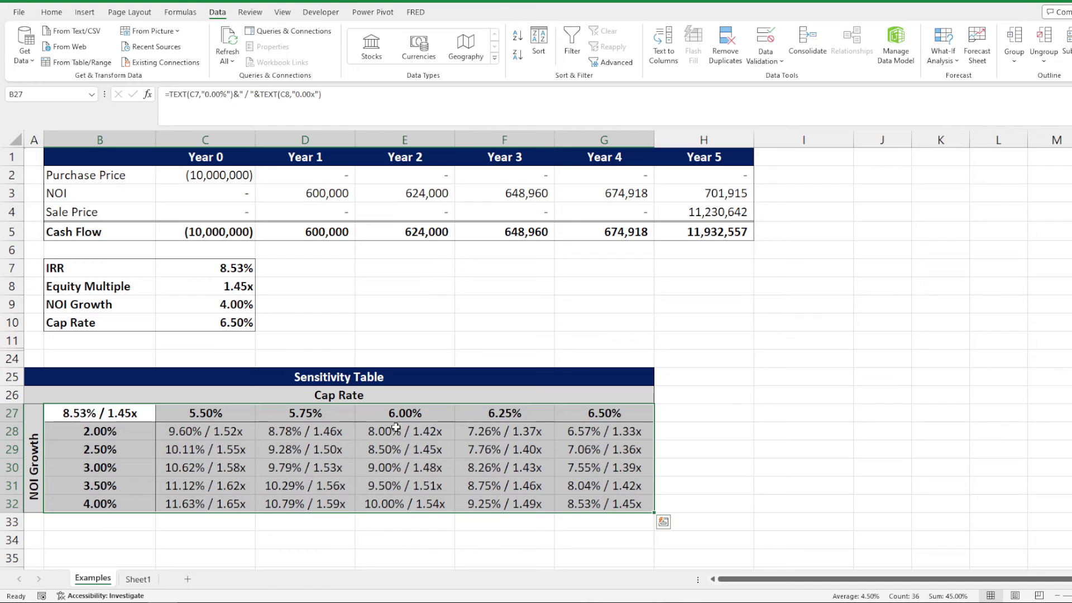
{"action": "left_click", "coordinate": [205, 412]}
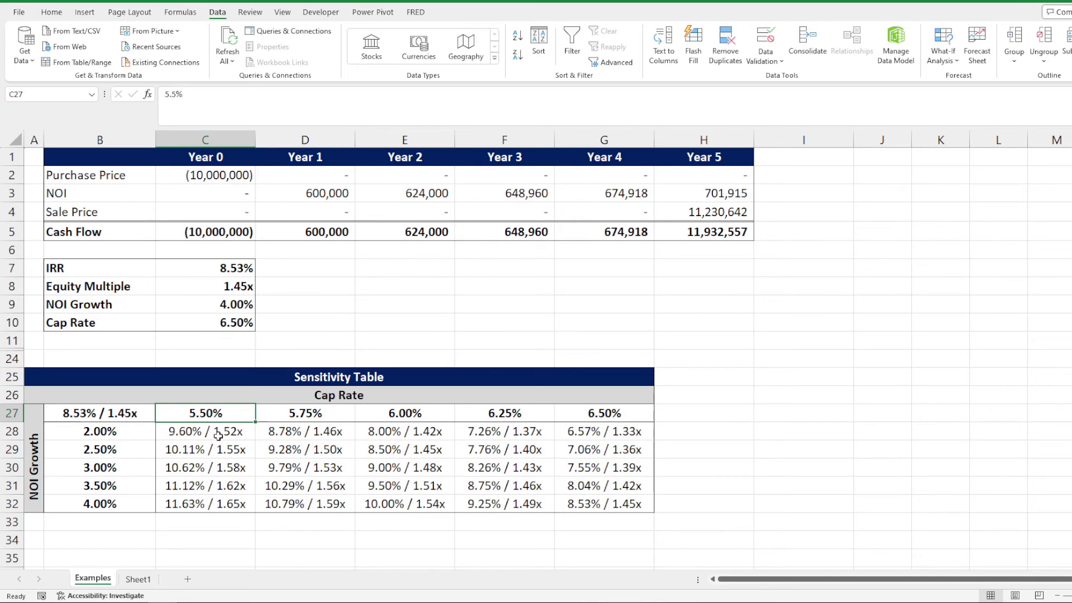
{"action": "left_click", "coordinate": [214, 321]}
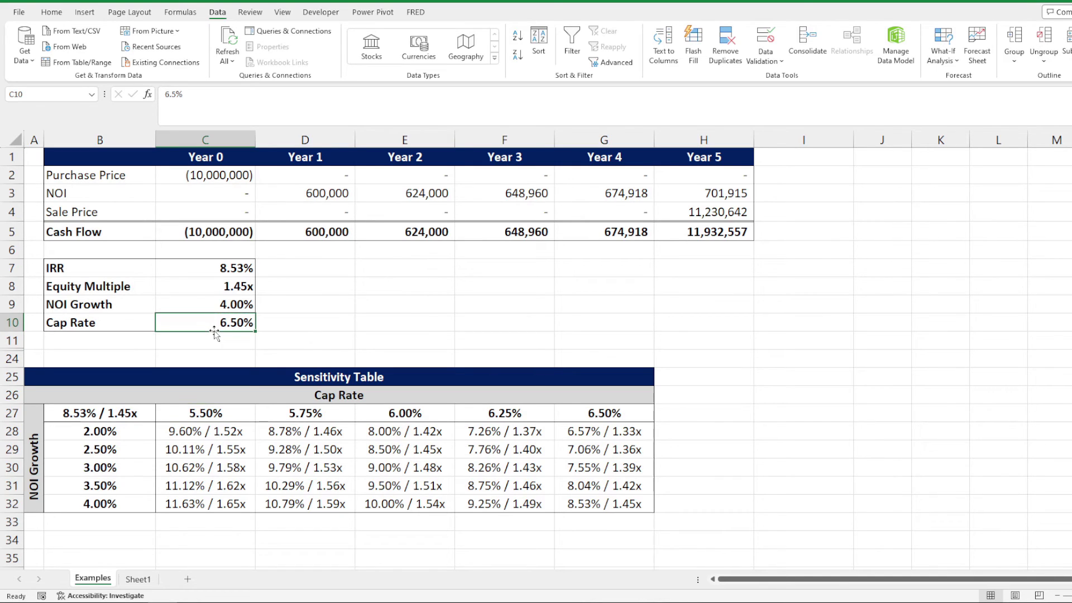
{"action": "left_click", "coordinate": [224, 304]}
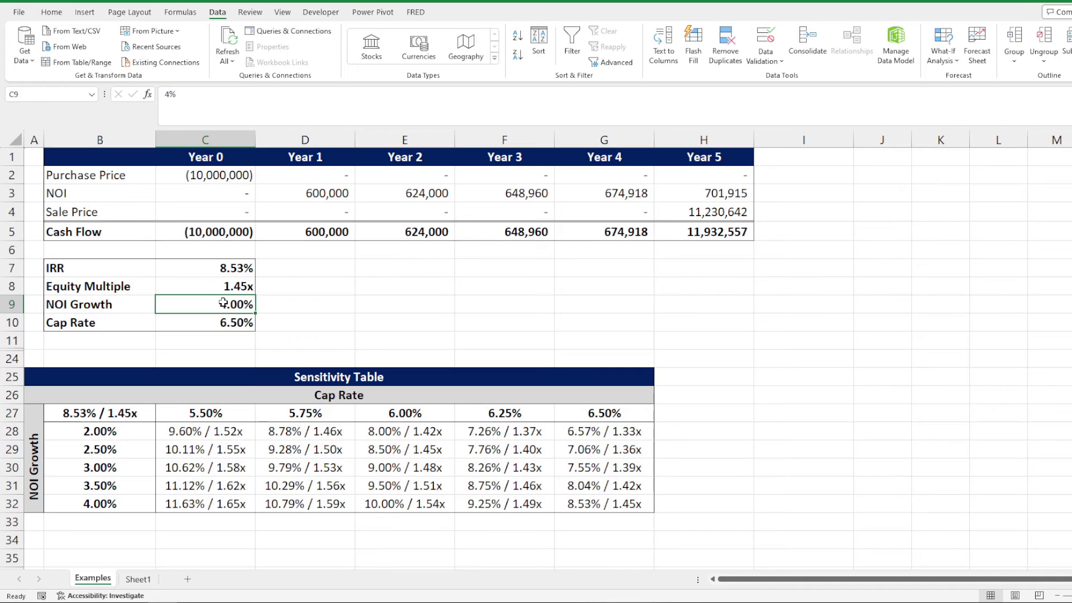
{"action": "left_click", "coordinate": [629, 415]}
{"action": "left_click", "coordinate": [126, 507]}
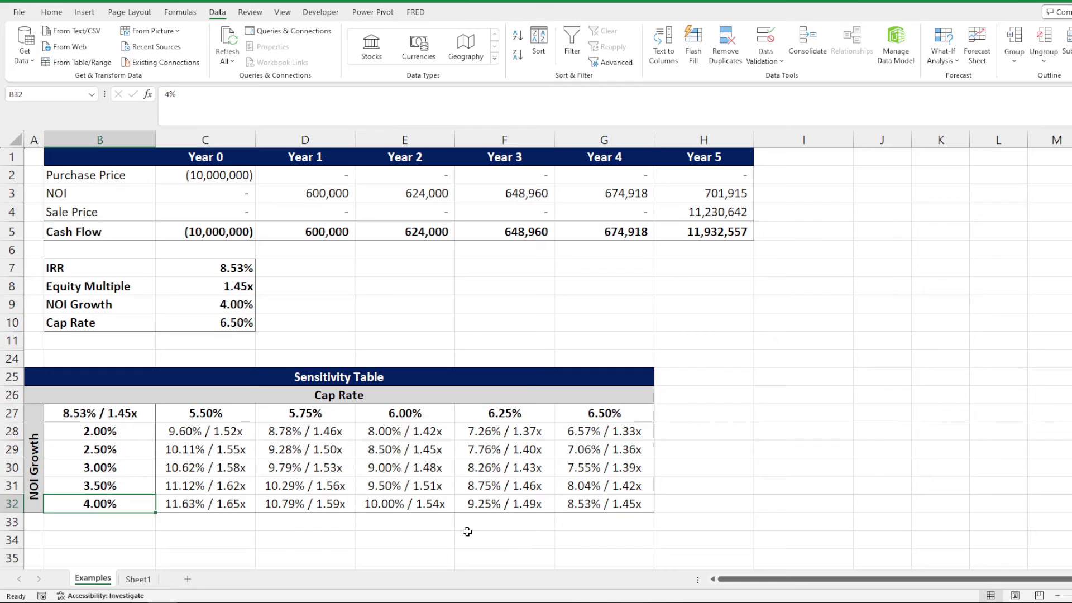
{"action": "left_click", "coordinate": [604, 504]}
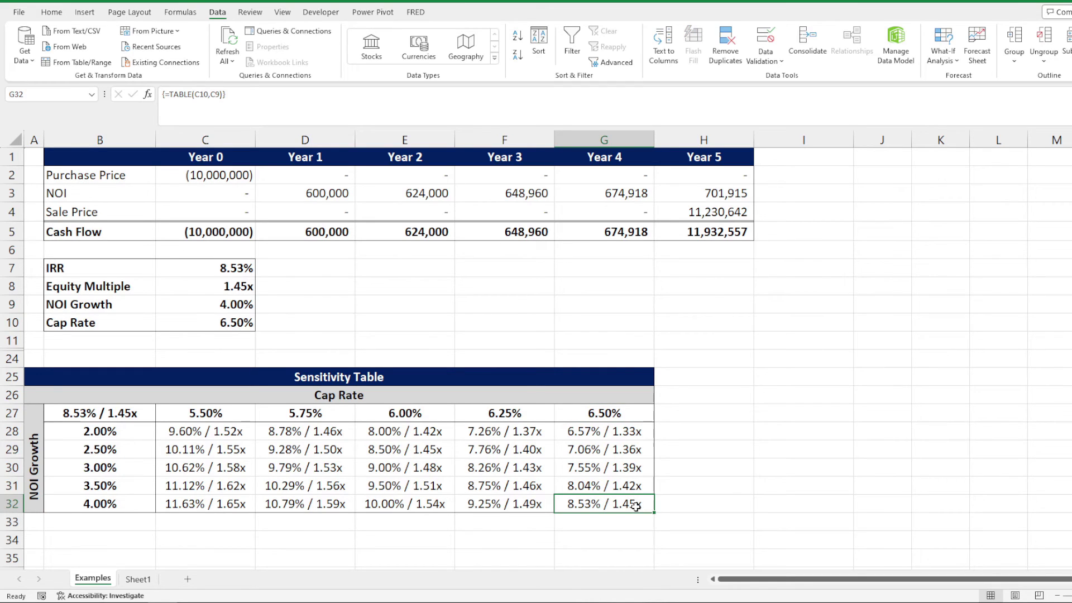
{"action": "left_click", "coordinate": [231, 271]}
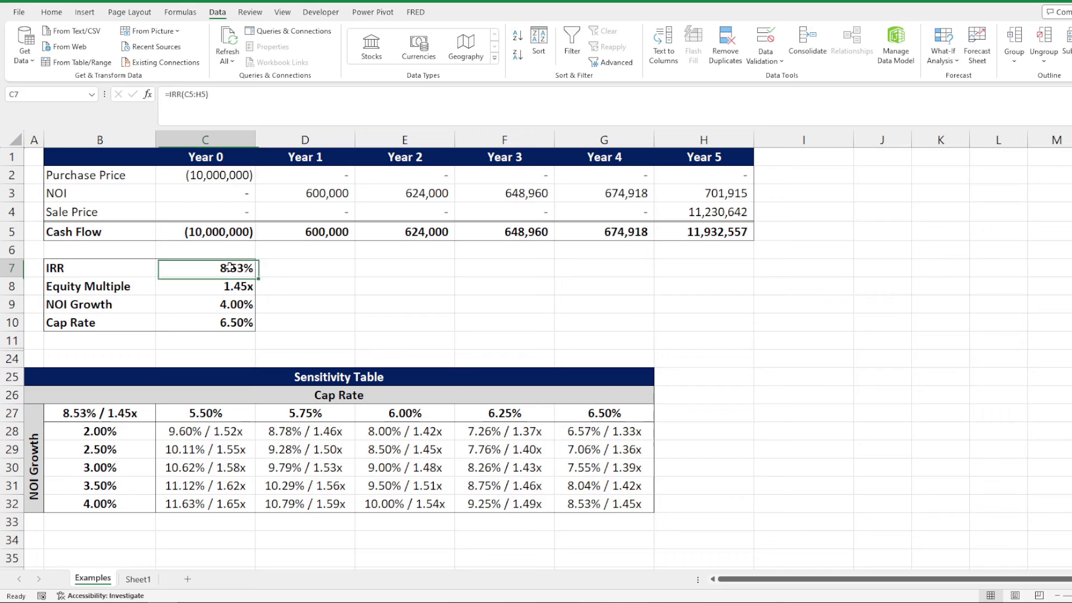
{"action": "left_click", "coordinate": [612, 502]}
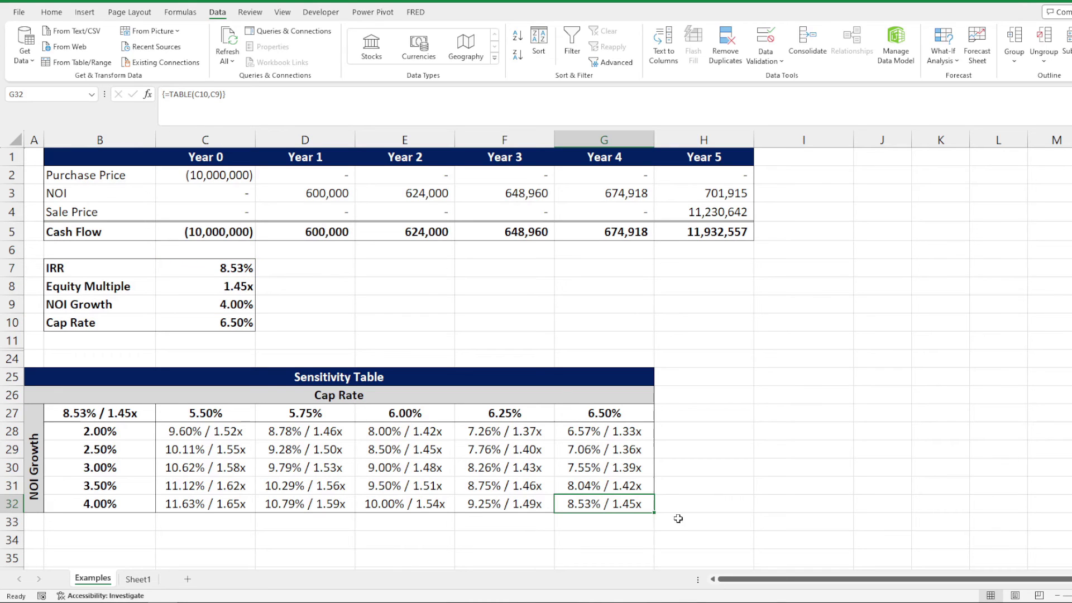
{"action": "left_click", "coordinate": [251, 289]}
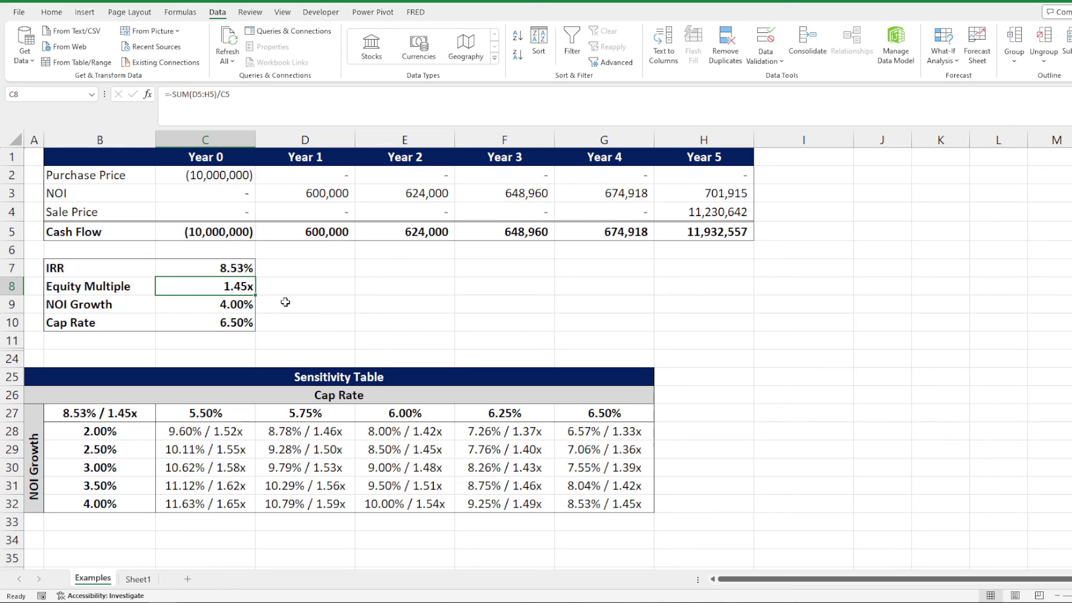
Unhide rows 11–24 to reveal the two one-way sensitivity tables
{"action": "key", "text": "Up"}
{"action": "key", "text": "Up"}
{"action": "left_click_drag", "start_coordinate": [12, 340], "coordinate": [12, 358]}
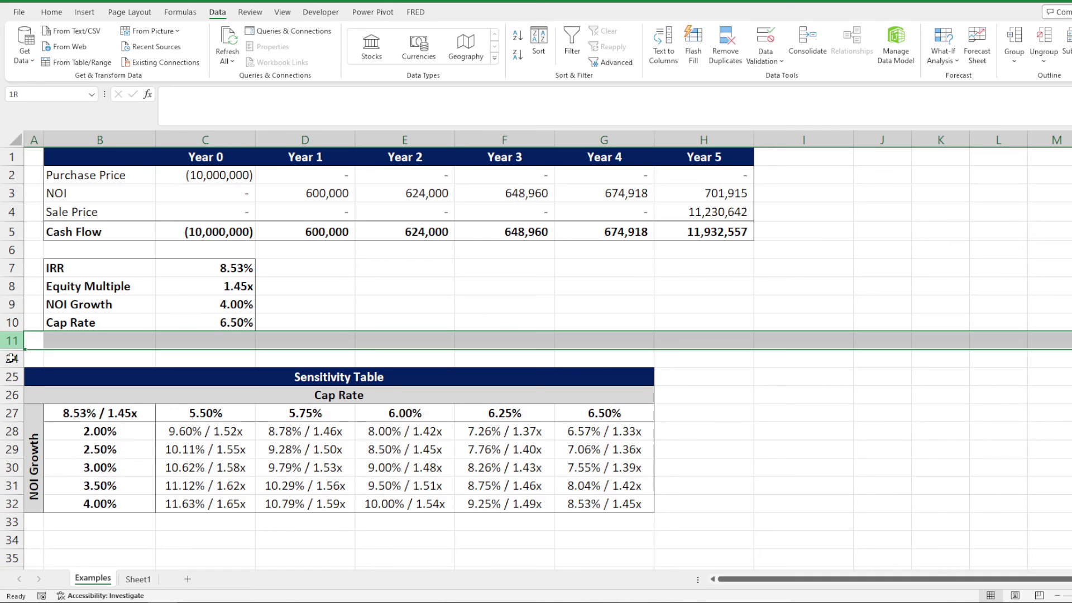
{"action": "right_click", "coordinate": [15, 341]}
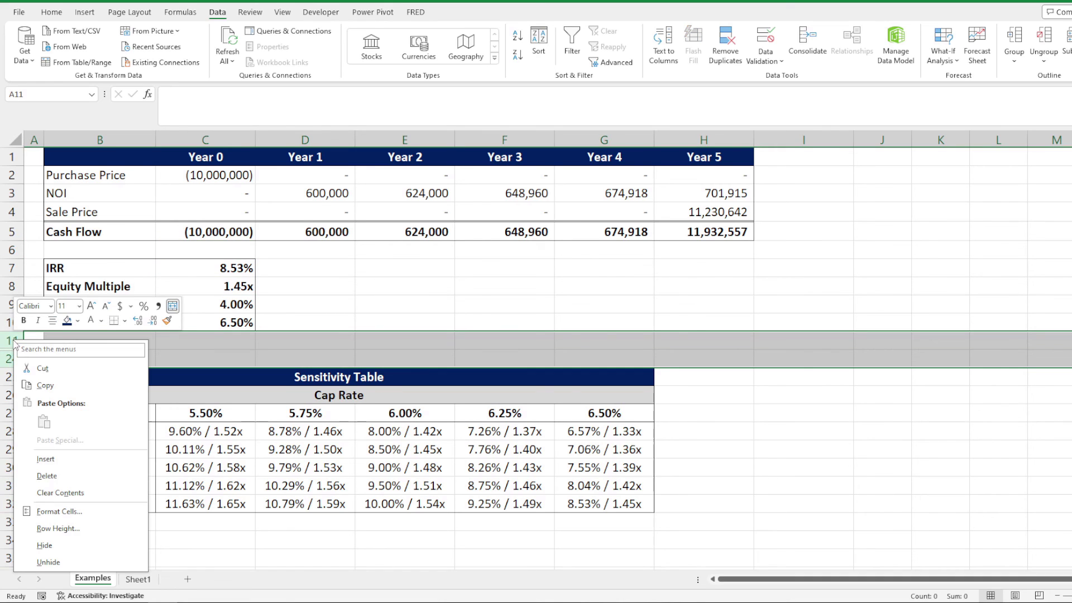
{"action": "left_click", "coordinate": [48, 562]}
Restore NOI Growth in C9 to 3.00%, giving 7.55% IRR and 1.39x
{"action": "left_click", "coordinate": [227, 301]}
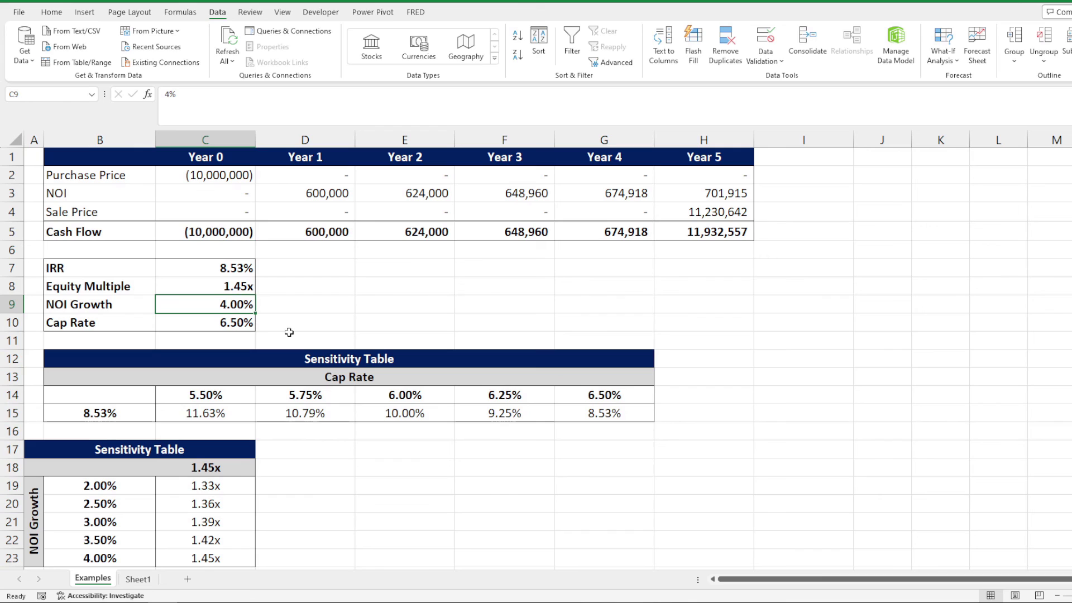
{"action": "type", "text": "3"}
{"action": "key", "text": "Return"}
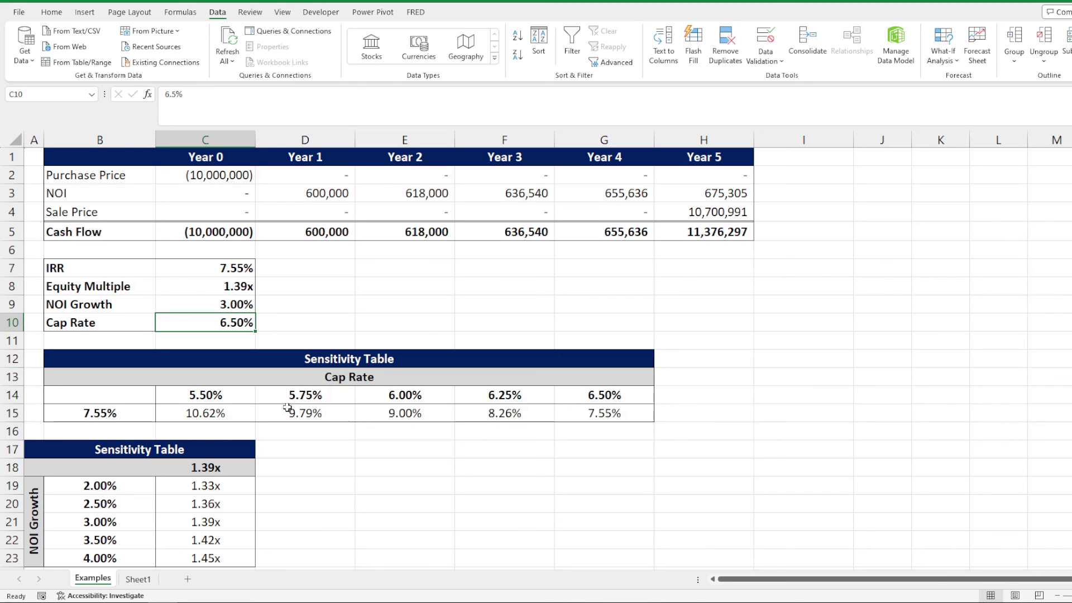
Set calculation to Automatic Except for Data Tables
{"action": "left_click", "coordinate": [180, 12]}
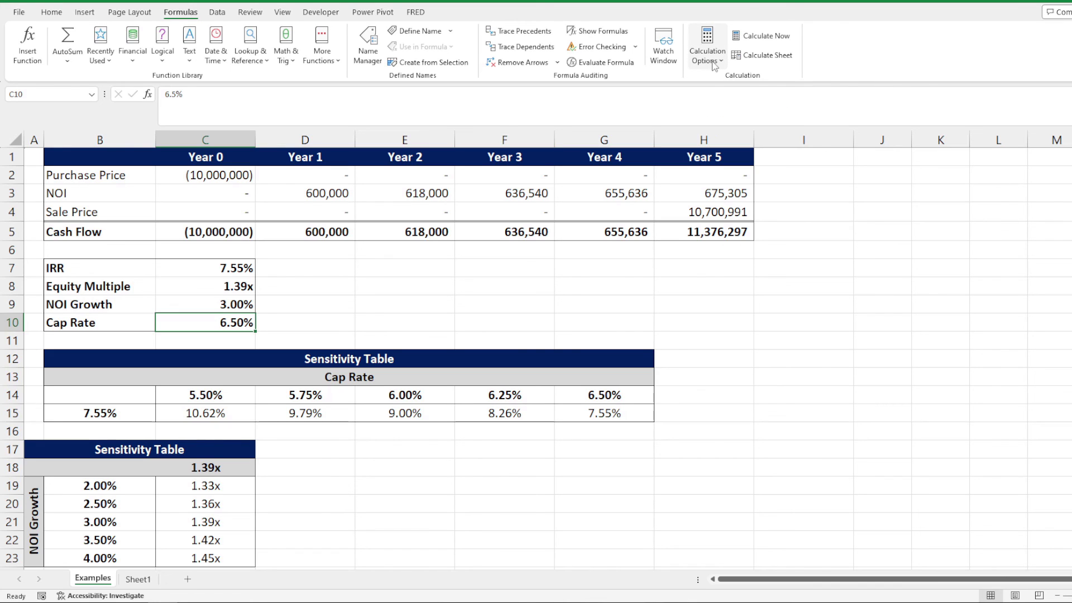
{"action": "left_click", "coordinate": [712, 63]}
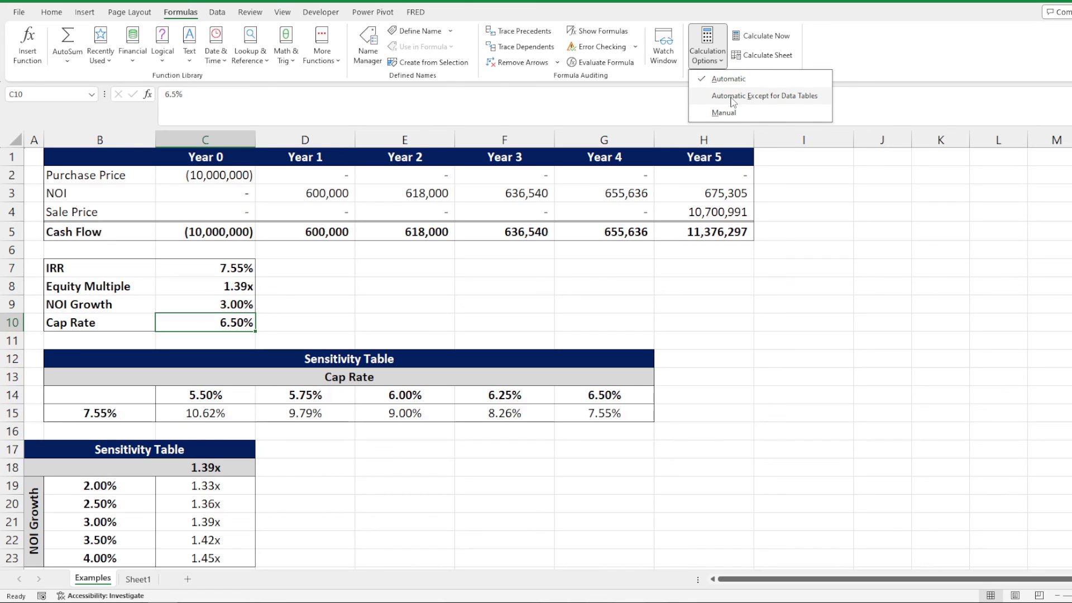
{"action": "left_click", "coordinate": [731, 98]}
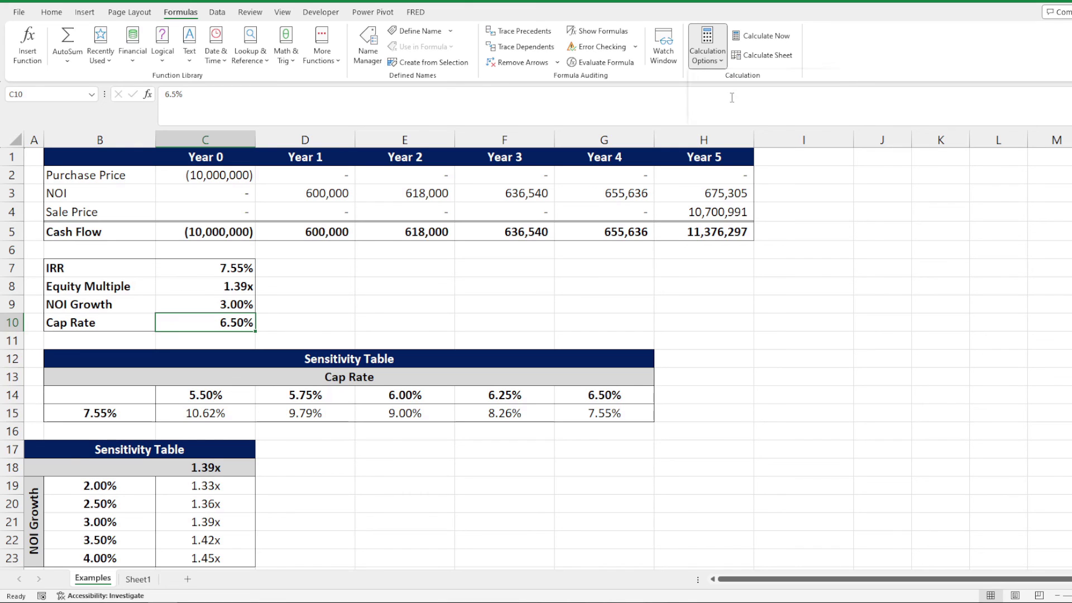
Enter 4.00% NOI growth, 7.00% cap rate and 500,000 Year 1 NOI, giving 2.93% IRR
{"action": "left_click", "coordinate": [218, 308]}
{"action": "type", "text": "4%"}
{"action": "key", "text": "Return"}
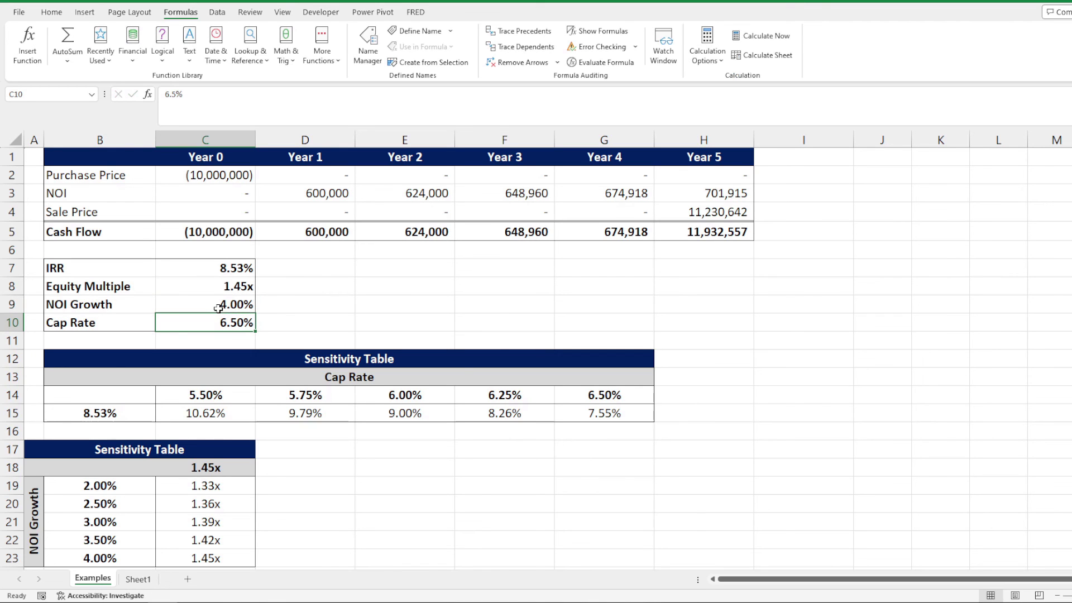
{"action": "type", "text": "7%"}
{"action": "key", "text": "Return"}
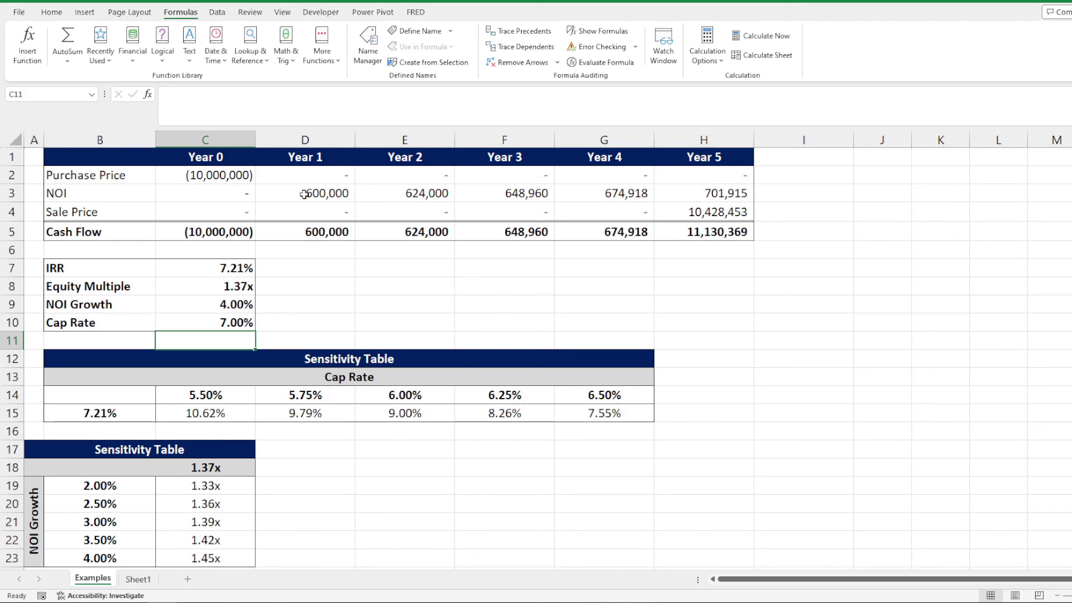
{"action": "left_click", "coordinate": [309, 194]}
{"action": "left_click", "coordinate": [165, 95]}
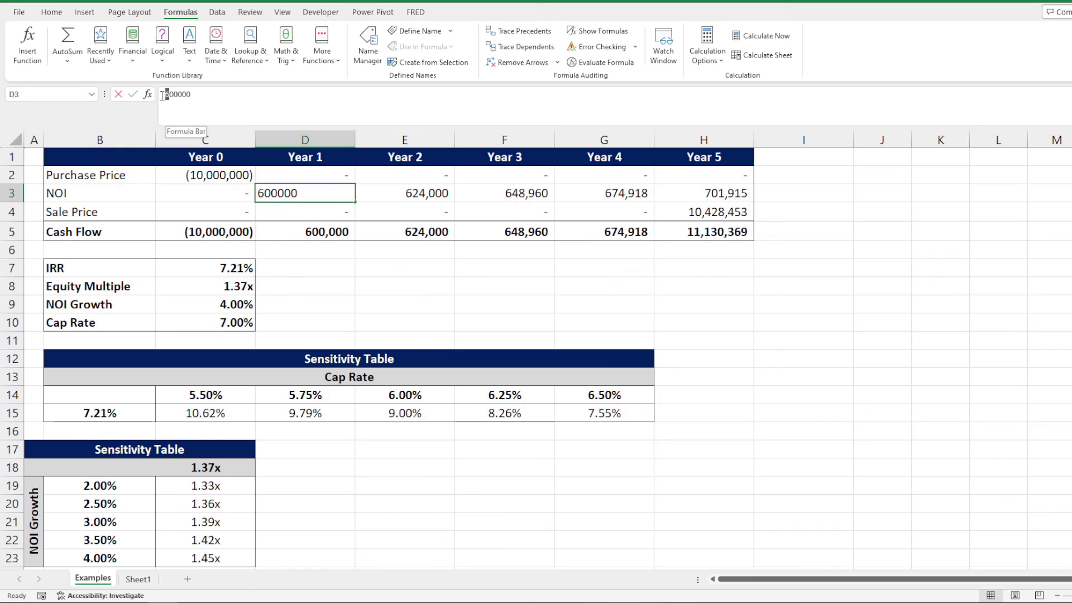
{"action": "key", "text": "Delete"}
{"action": "type", "text": "500,"}
{"action": "key", "text": "Return"}
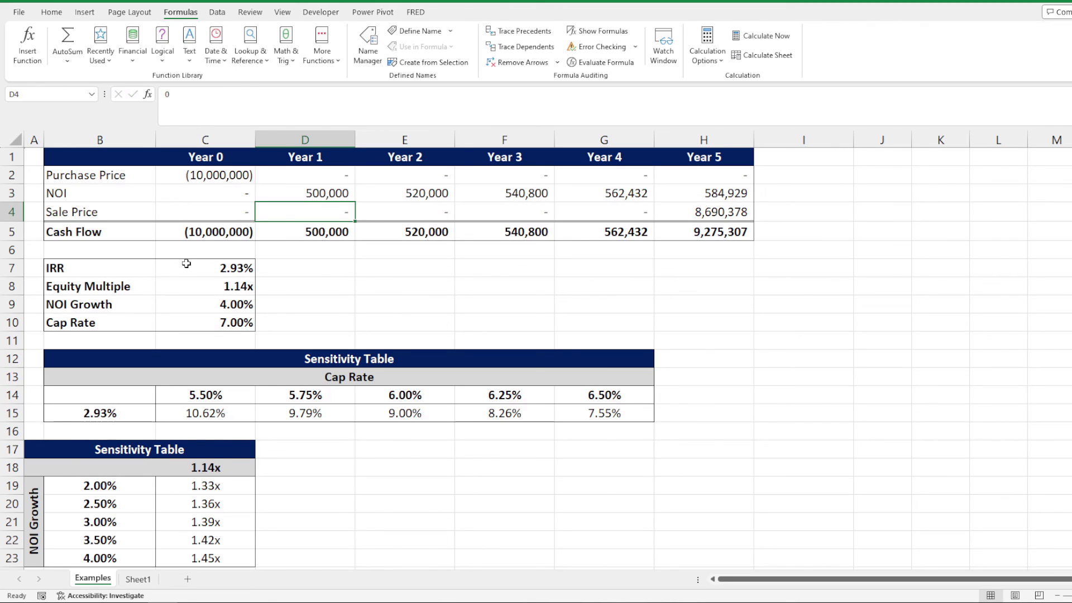
{"action": "scroll", "coordinate": [214, 369], "scroll_direction": "down", "scroll_amount": 3}
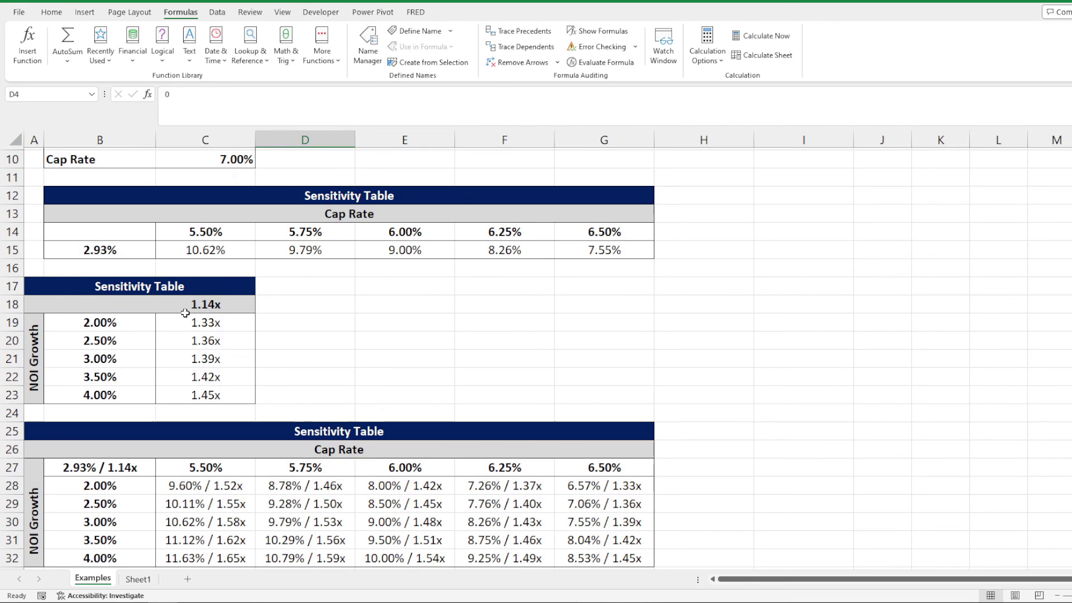
{"action": "scroll", "coordinate": [236, 331], "scroll_direction": "up", "scroll_amount": 3}
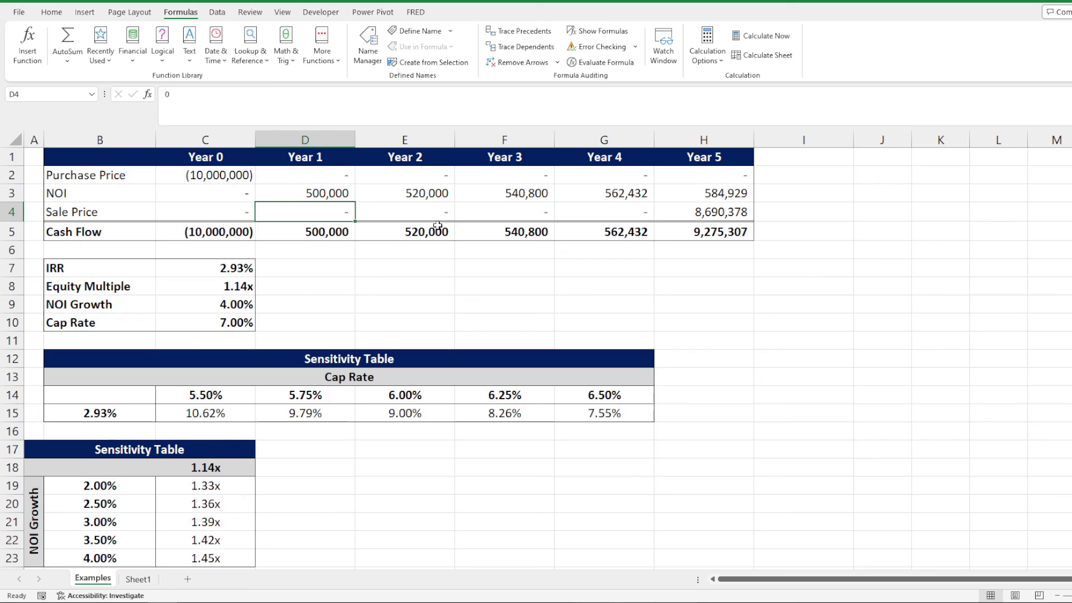
{"action": "scroll", "coordinate": [300, 376], "scroll_direction": "down", "scroll_amount": 4}
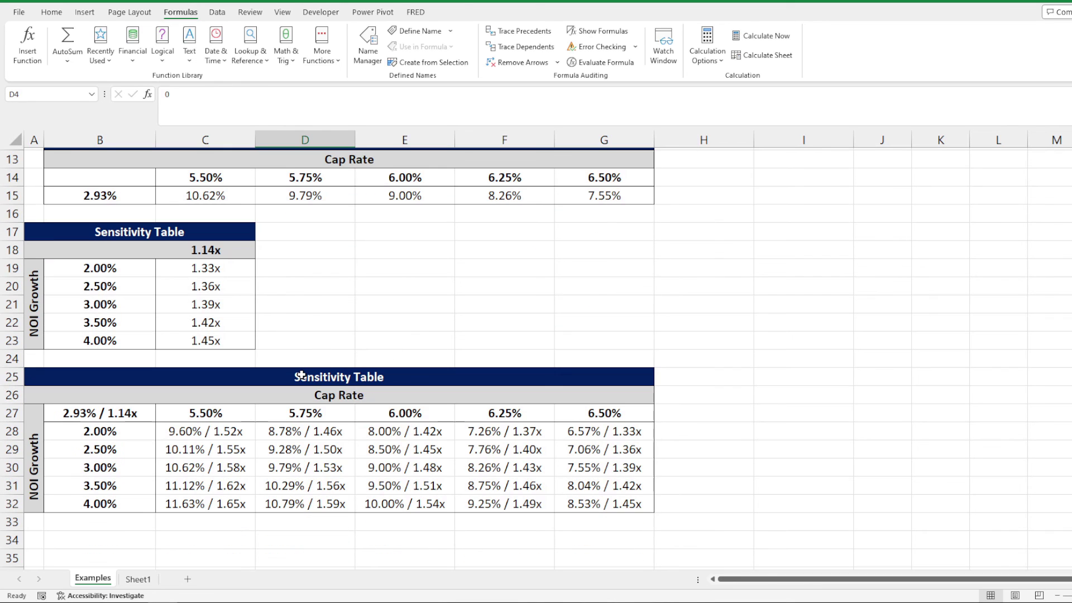
Check the calculation mode, then run Calculate Now so cap rate IRRs read 7.22%–4.22%
{"action": "left_click", "coordinate": [709, 67]}
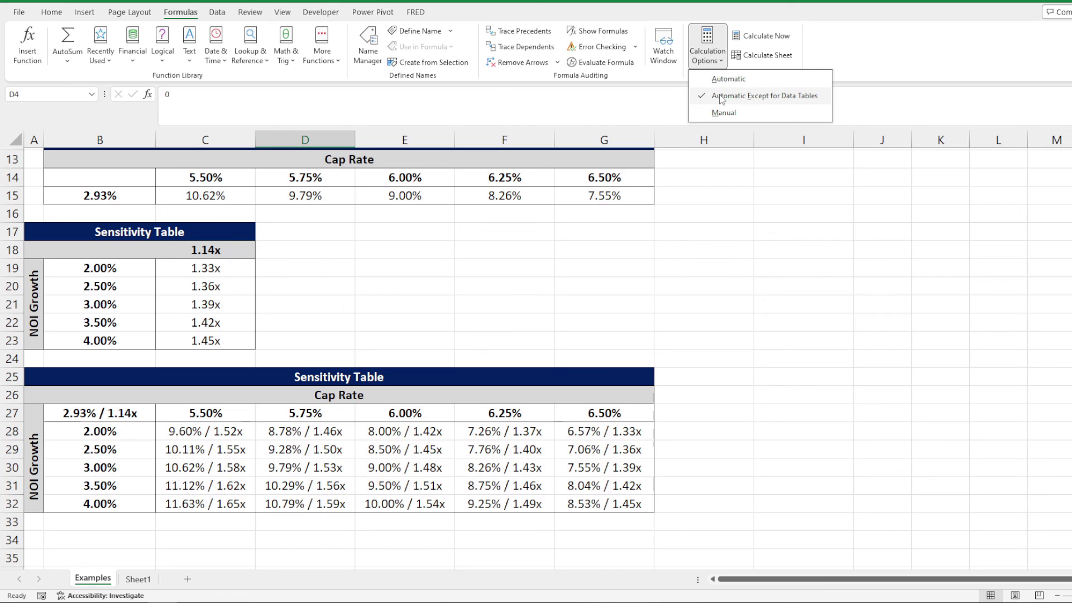
{"action": "left_click", "coordinate": [715, 66]}
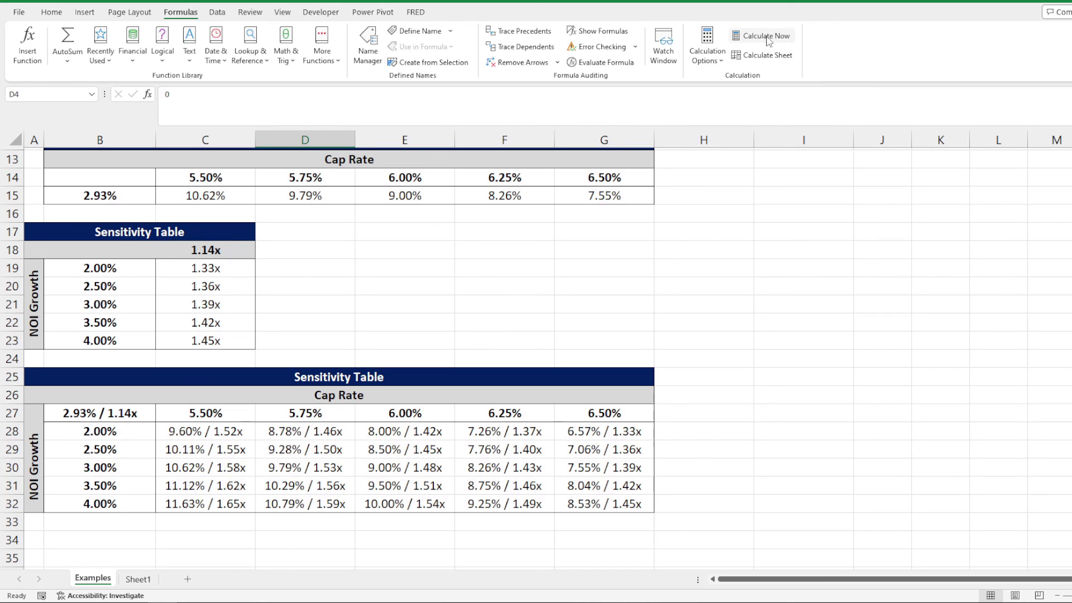
{"action": "left_click", "coordinate": [768, 38]}
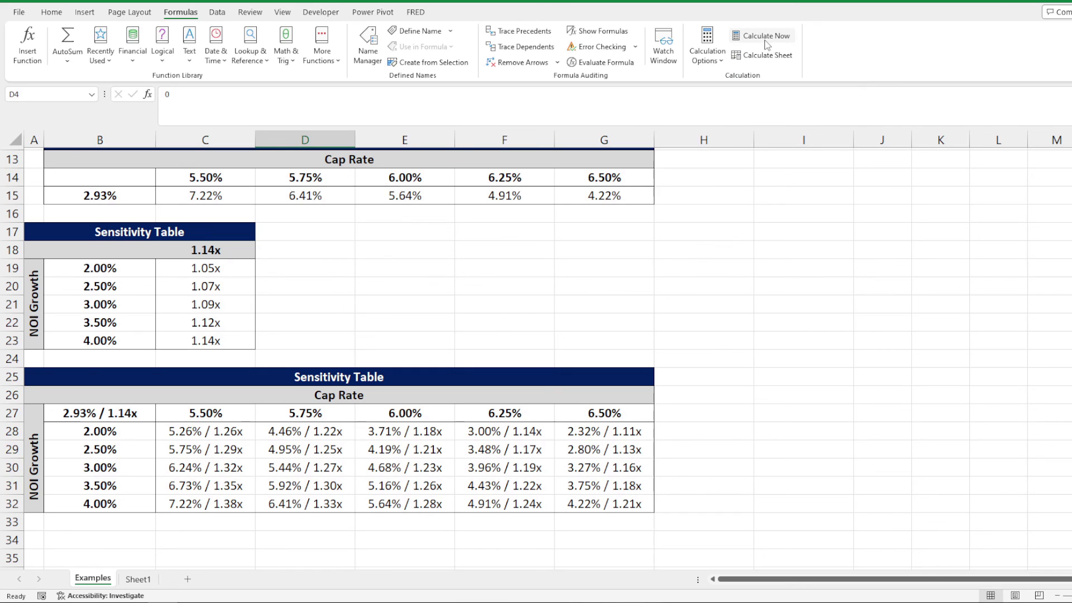
{"action": "scroll", "coordinate": [281, 268], "scroll_direction": "up", "scroll_amount": 4}
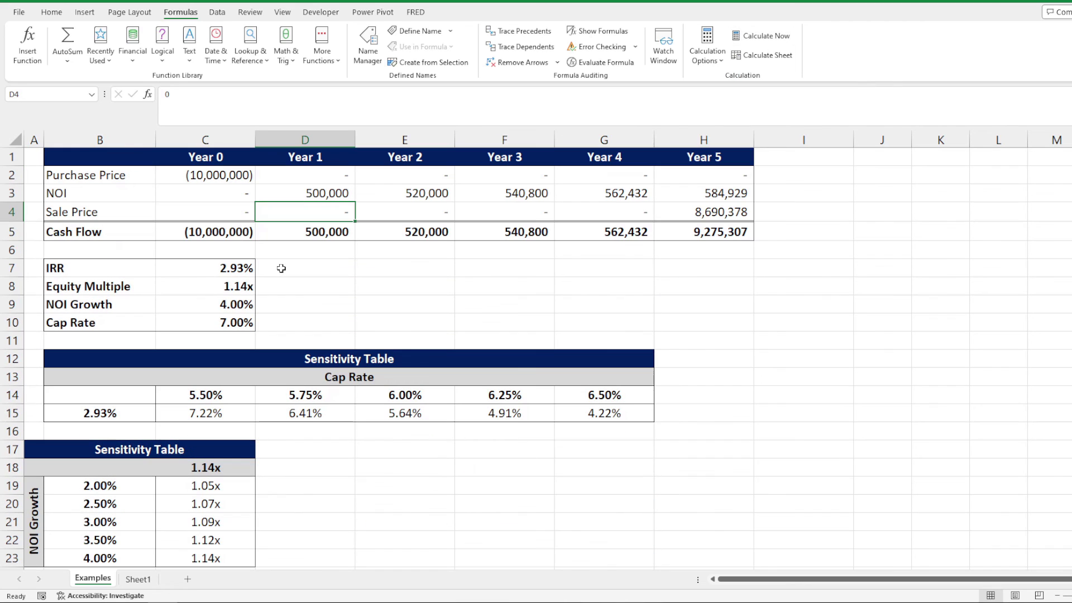